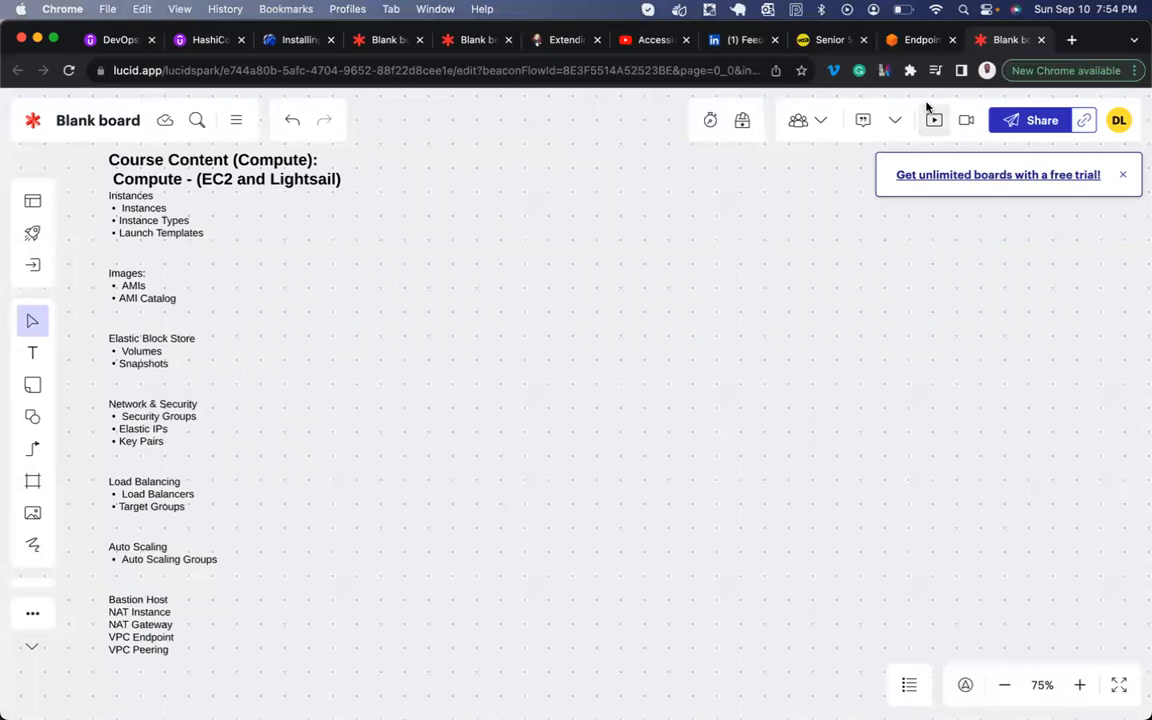
Switch to the AWS console and check the Your VPCs list, reloading it, and the VPC Endpoints list.
{"action": "left_click", "coordinate": [895, 40]}
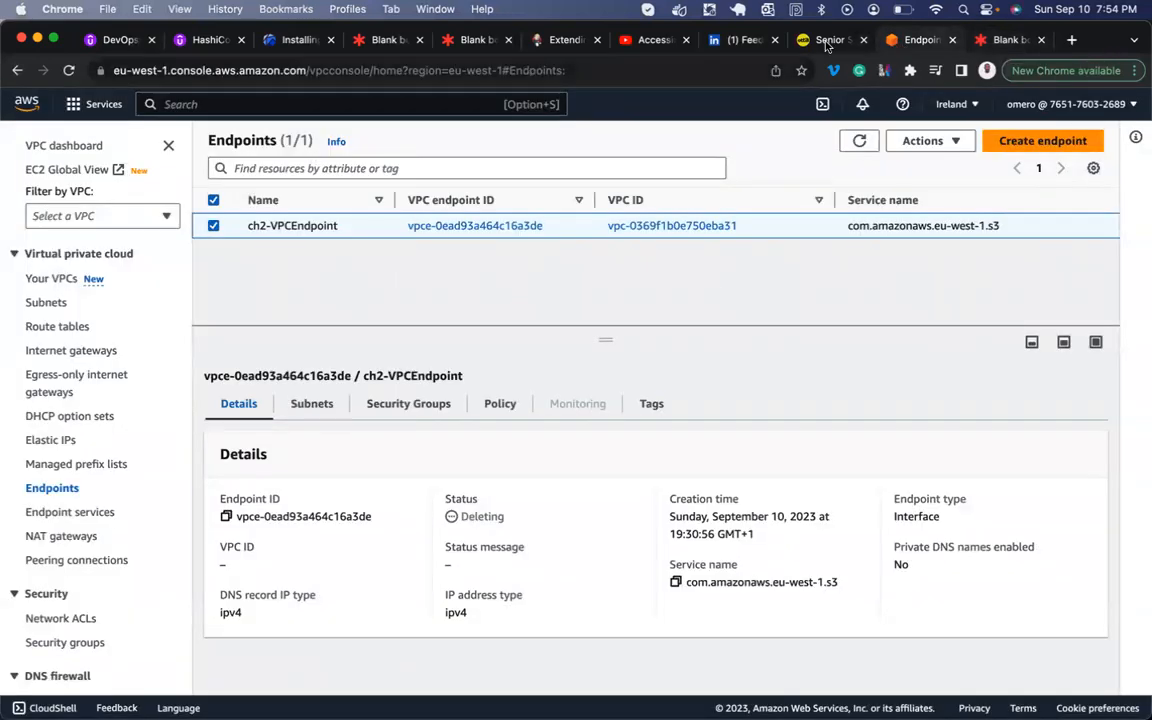
{"action": "right_click", "coordinate": [905, 43]}
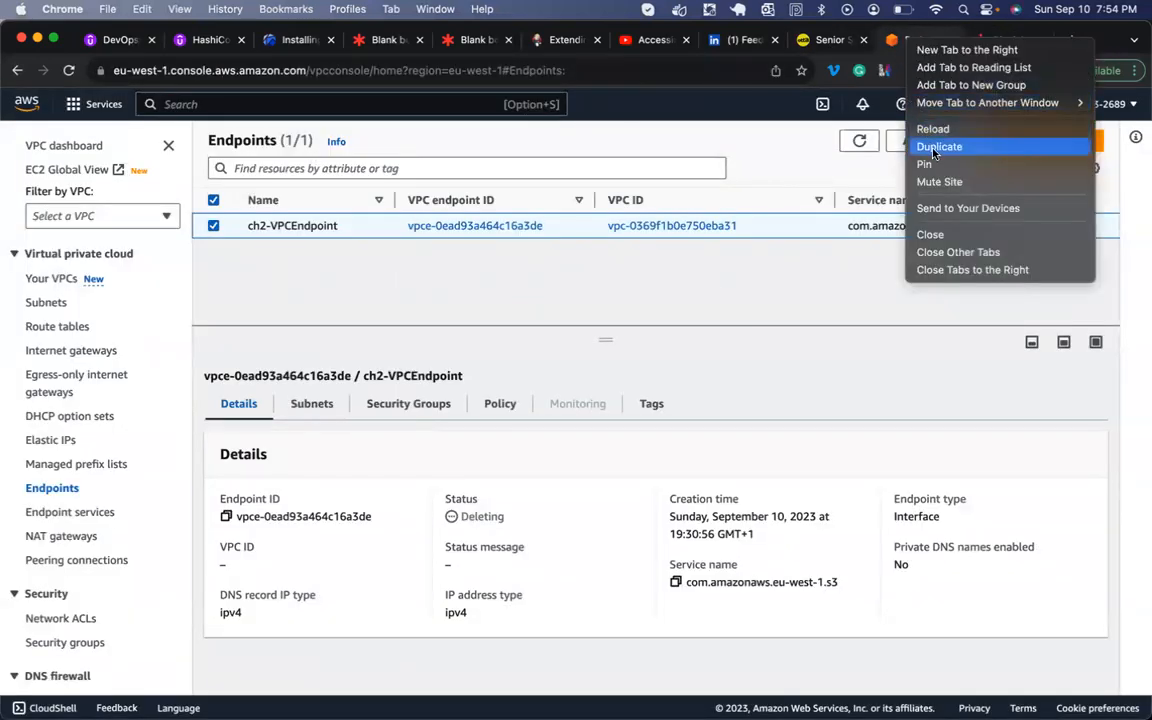
{"action": "left_click", "coordinate": [98, 301]}
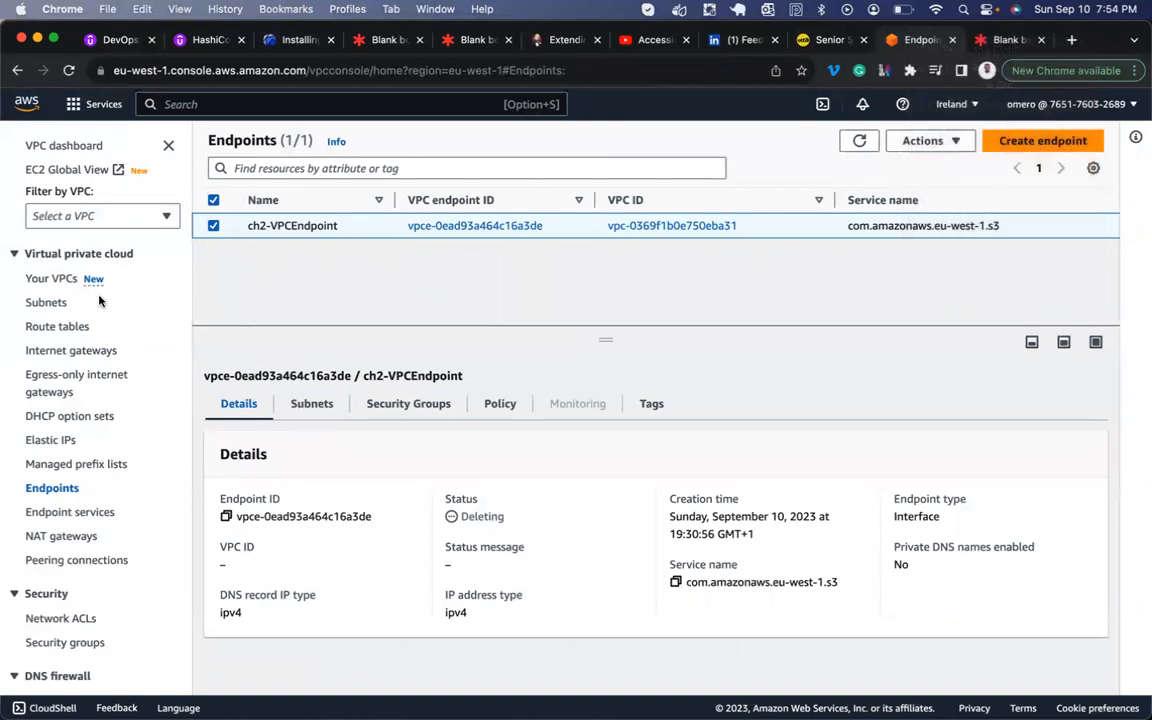
{"action": "left_click", "coordinate": [70, 284]}
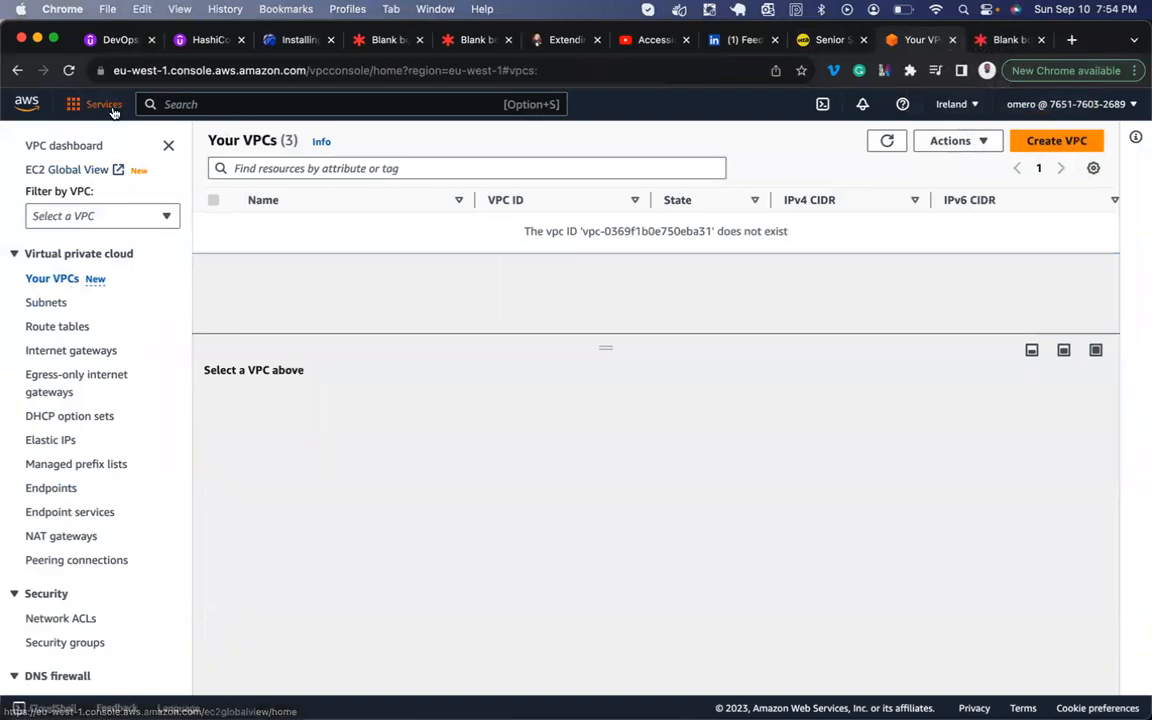
{"action": "left_click", "coordinate": [69, 71]}
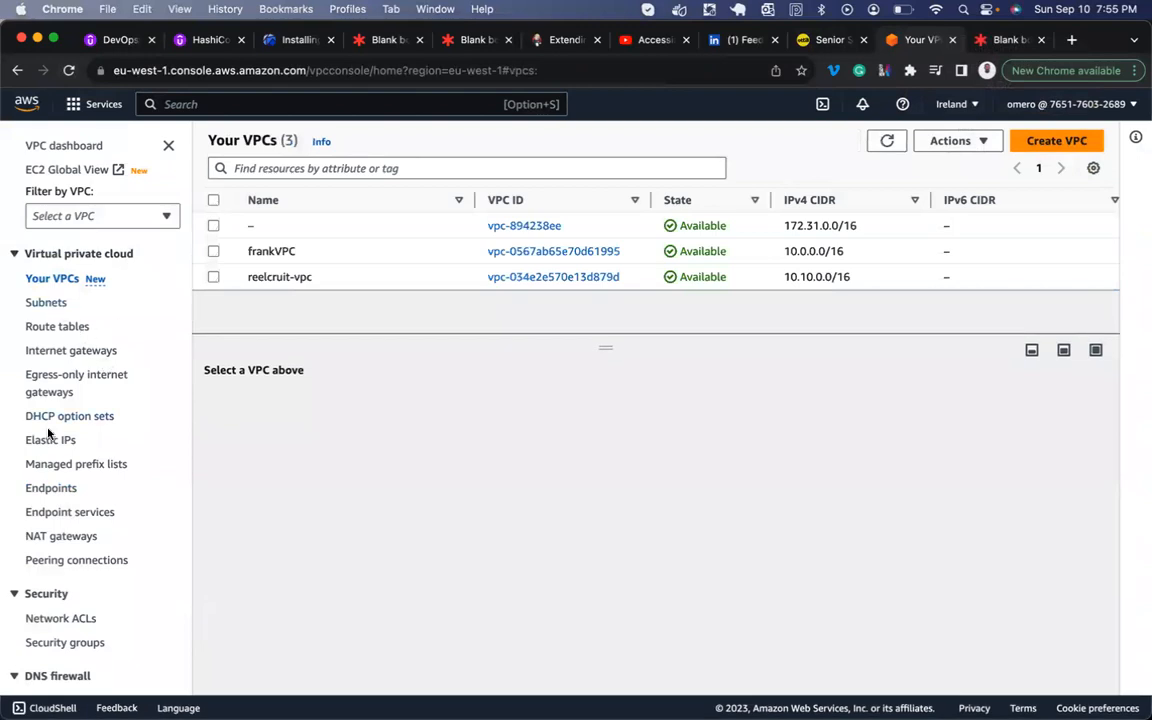
{"action": "left_click", "coordinate": [47, 490]}
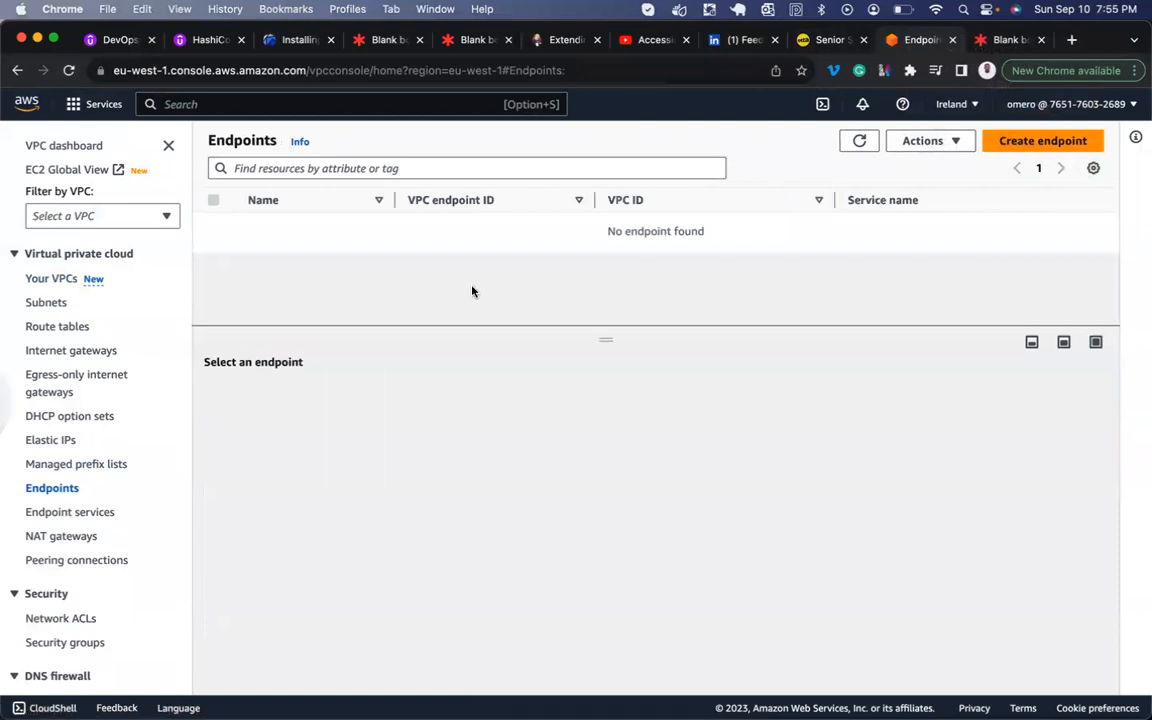
From the AWS Console Home, look through the services offered in the Compute category and close the list.
{"action": "left_click", "coordinate": [29, 106]}
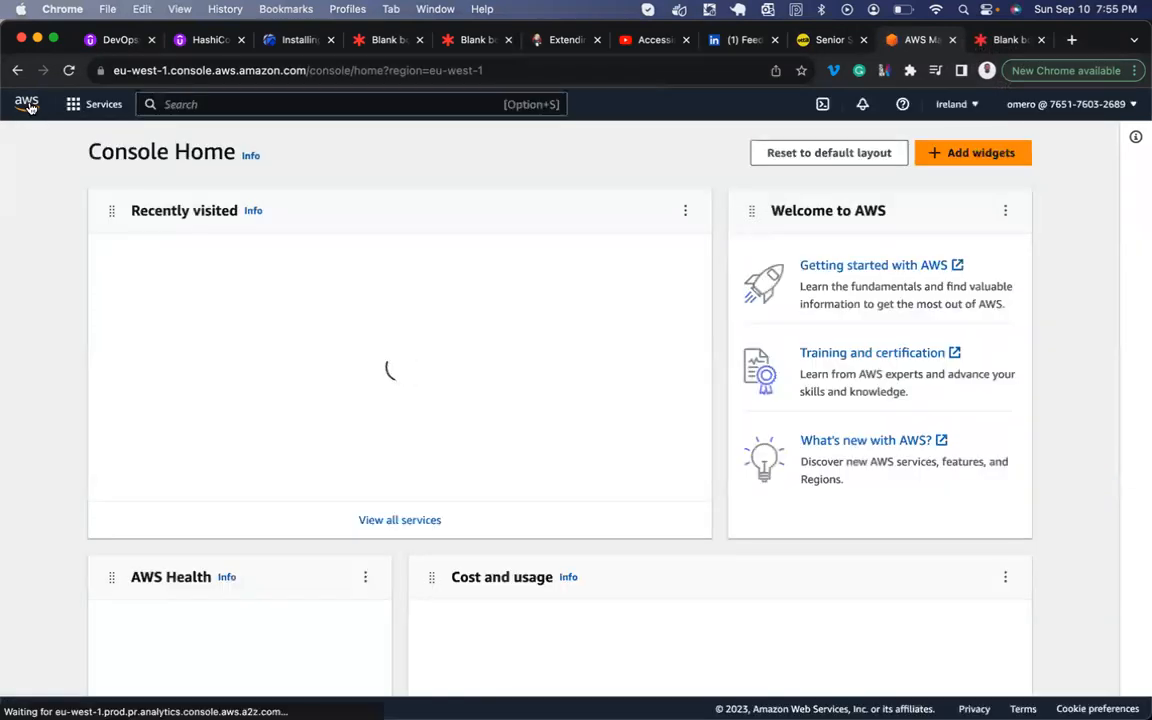
{"action": "left_click", "coordinate": [86, 104]}
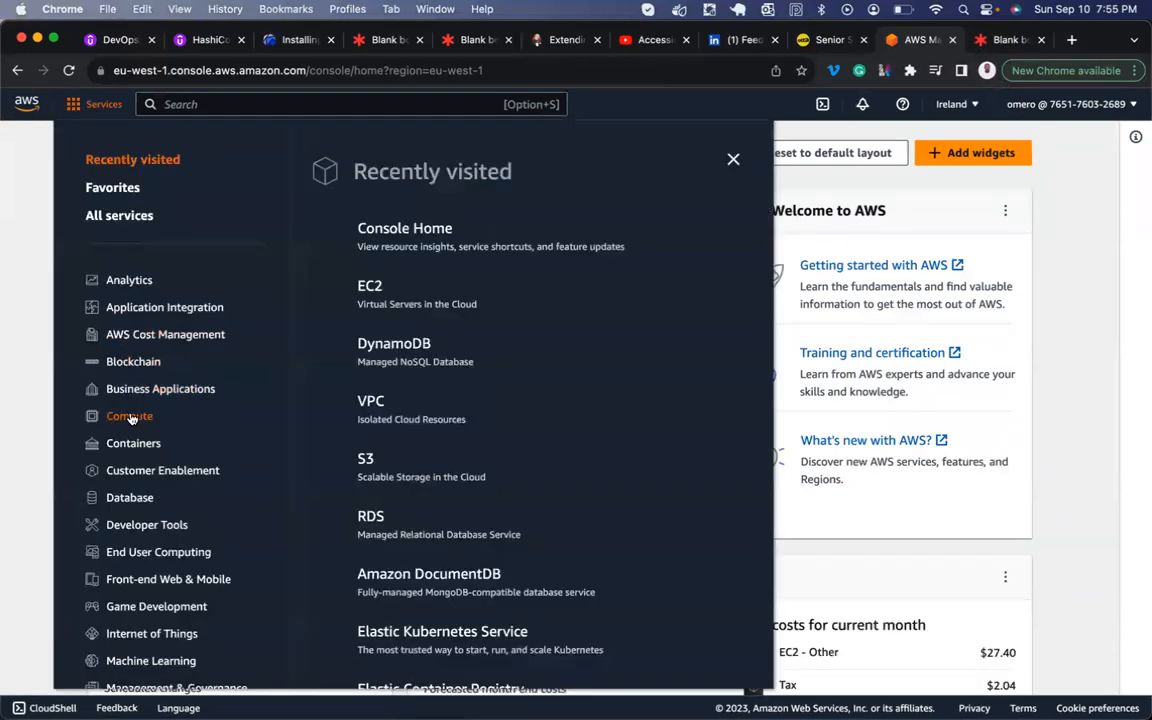
{"action": "left_click", "coordinate": [130, 418]}
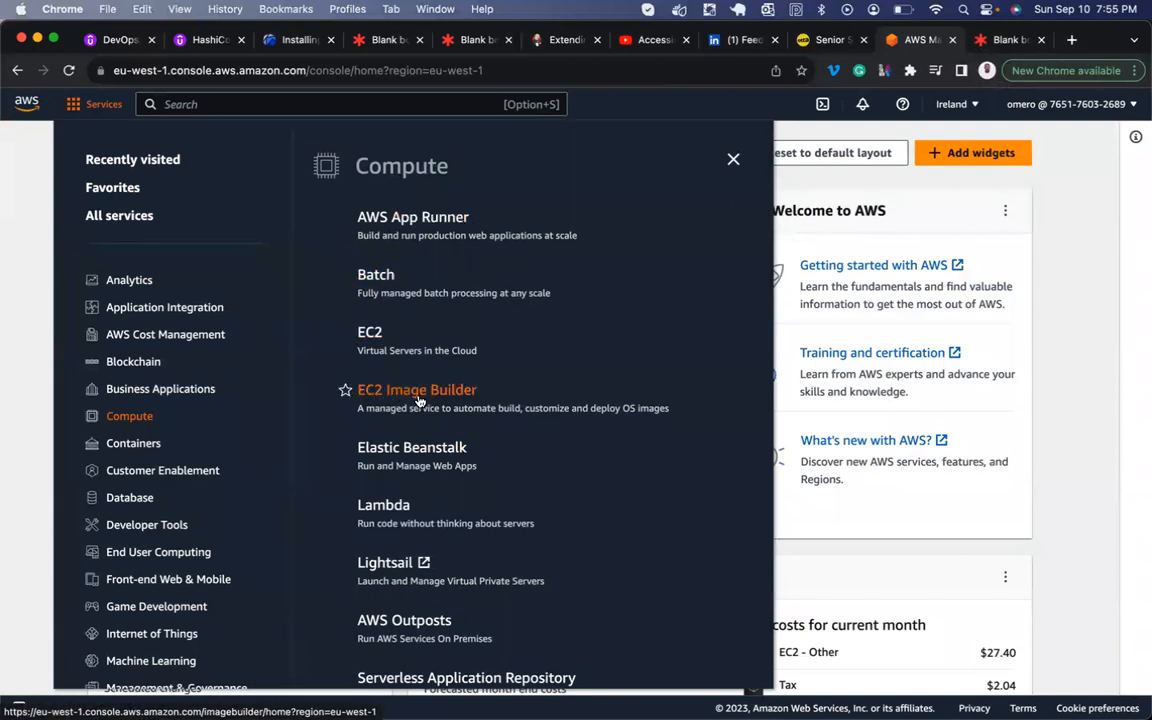
{"action": "scroll", "coordinate": [419, 400], "scroll_direction": "down", "scroll_amount": 2}
{"action": "scroll", "coordinate": [419, 410], "scroll_direction": "down", "scroll_amount": 2}
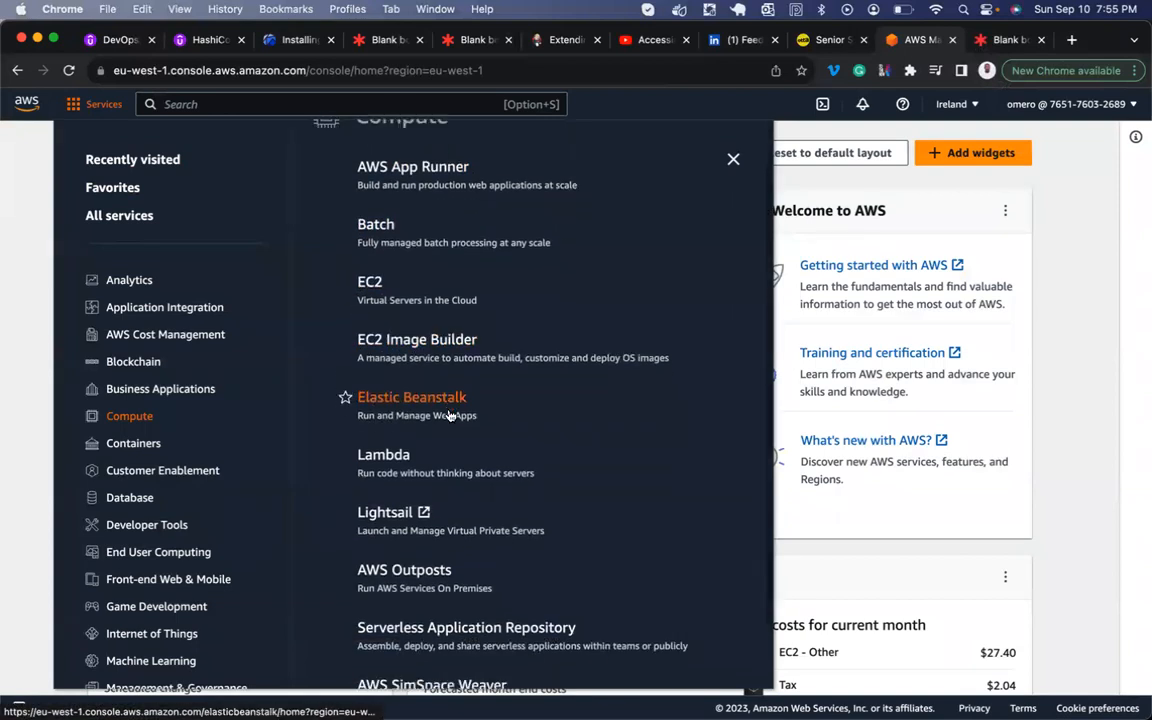
{"action": "scroll", "coordinate": [420, 425], "scroll_direction": "down", "scroll_amount": 2}
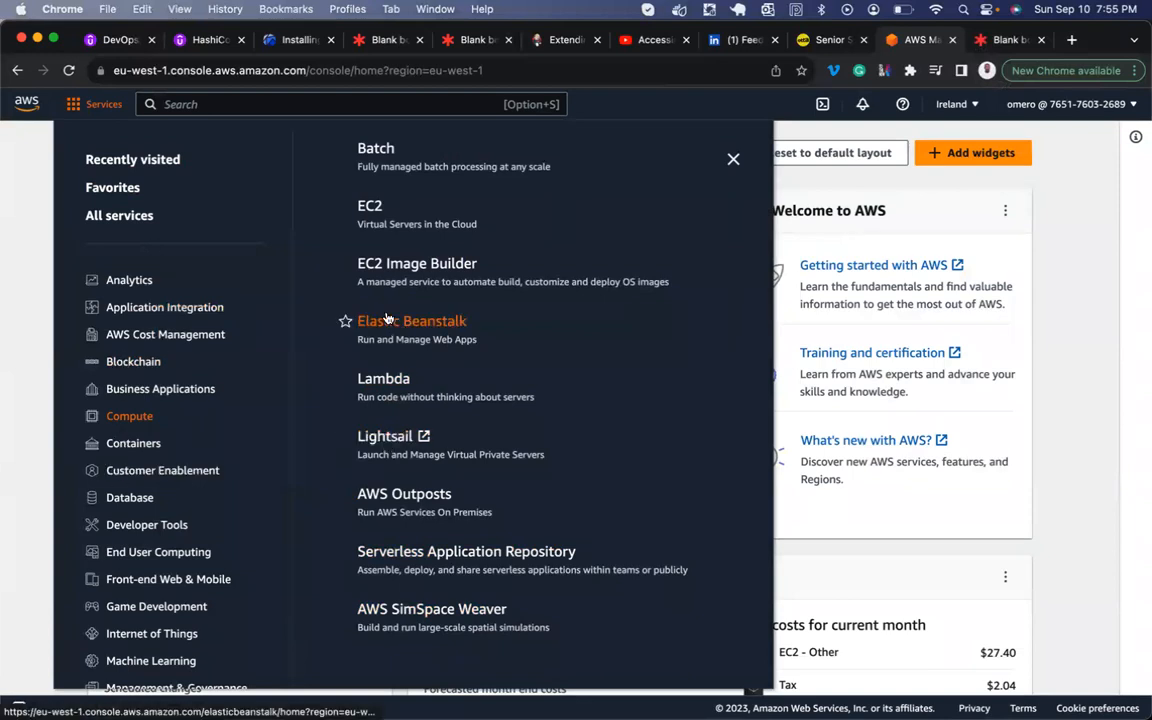
{"action": "scroll", "coordinate": [388, 318], "scroll_direction": "up", "scroll_amount": 2}
{"action": "scroll", "coordinate": [388, 318], "scroll_direction": "up", "scroll_amount": 1}
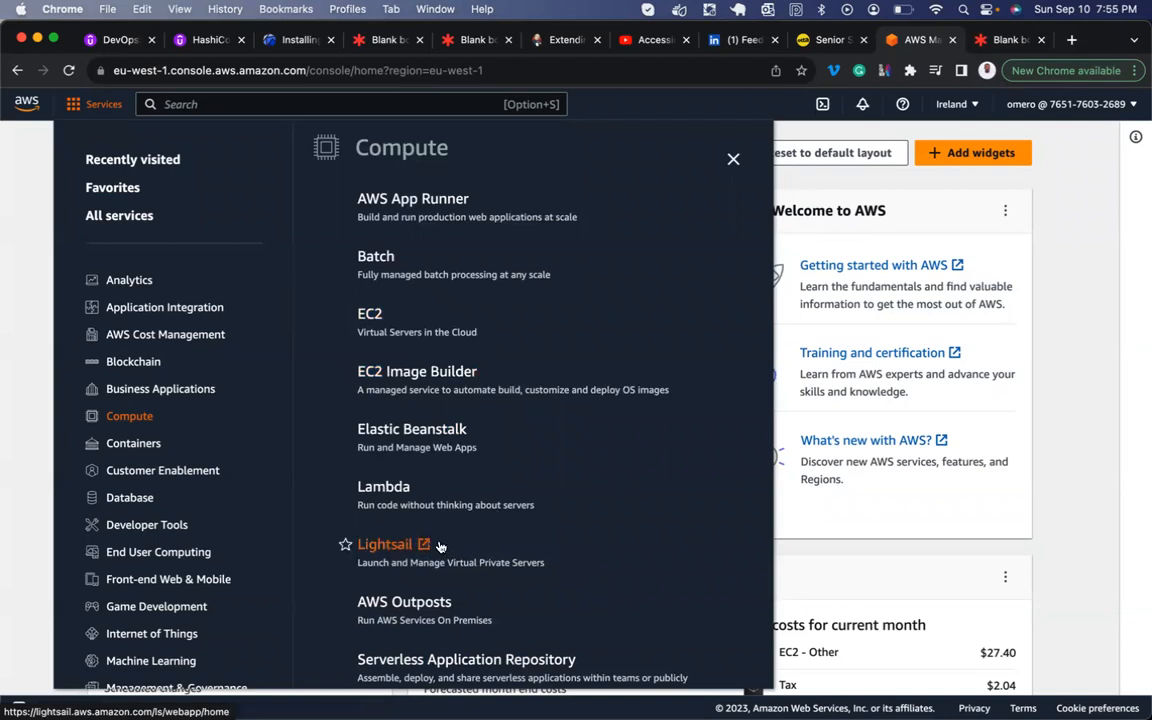
{"action": "left_click", "coordinate": [36, 476]}
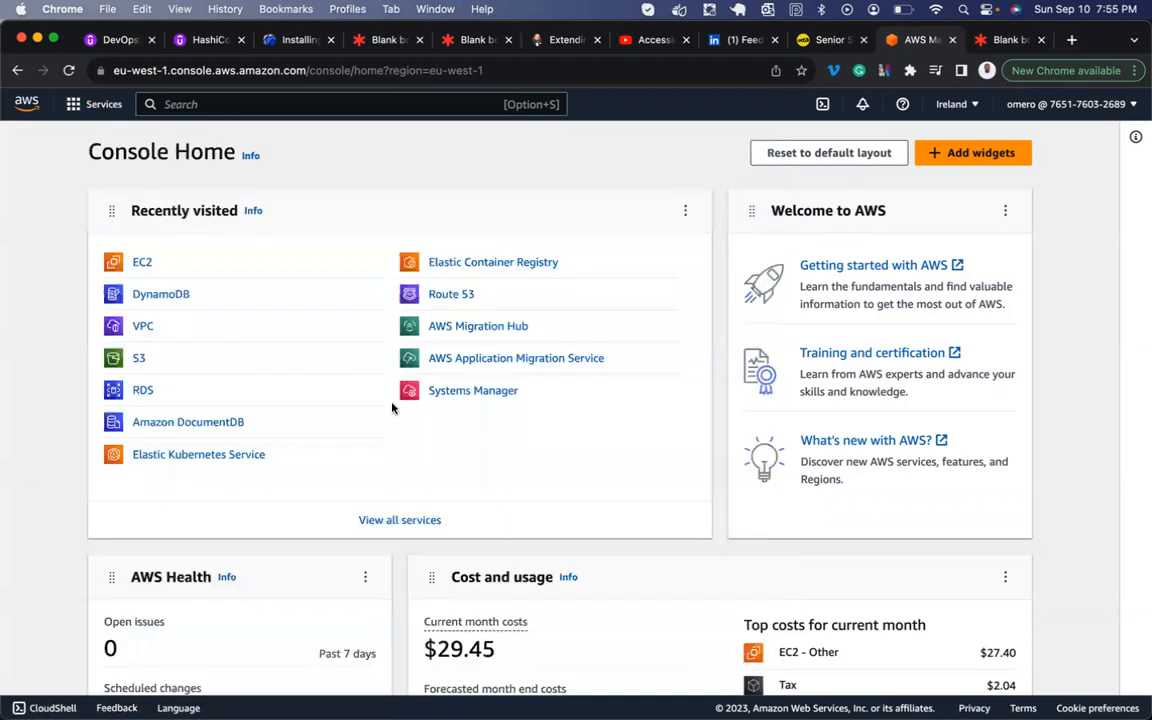
Switch to the Lucidspark board and add a text box beside the course outline reading "EC2 - Elastic Compute Cloud".
{"action": "left_click", "coordinate": [993, 42]}
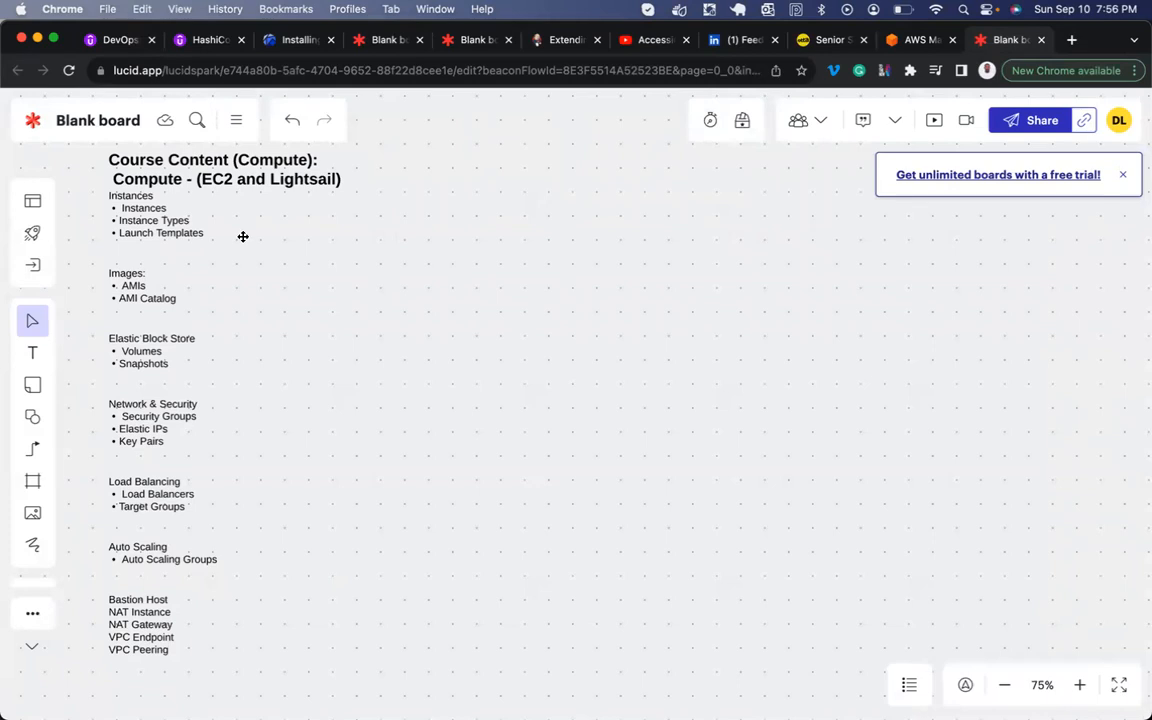
{"action": "left_click", "coordinate": [36, 350]}
{"action": "left_click", "coordinate": [489, 221]}
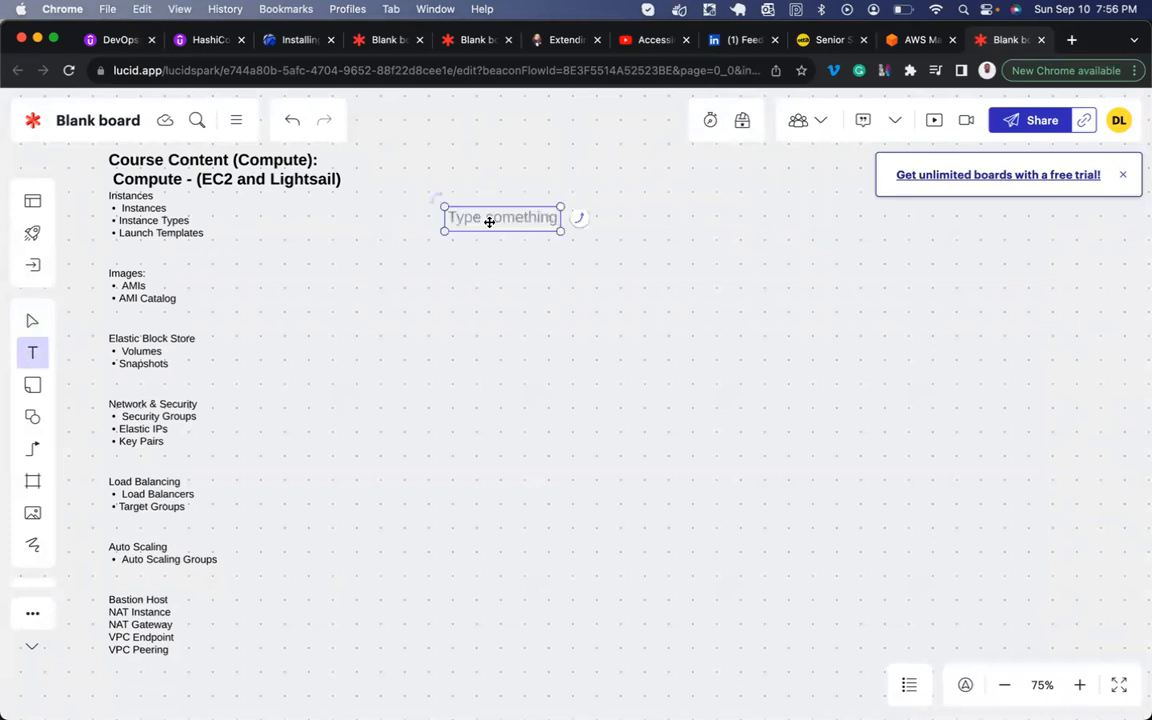
{"action": "type", "text": "EC"}
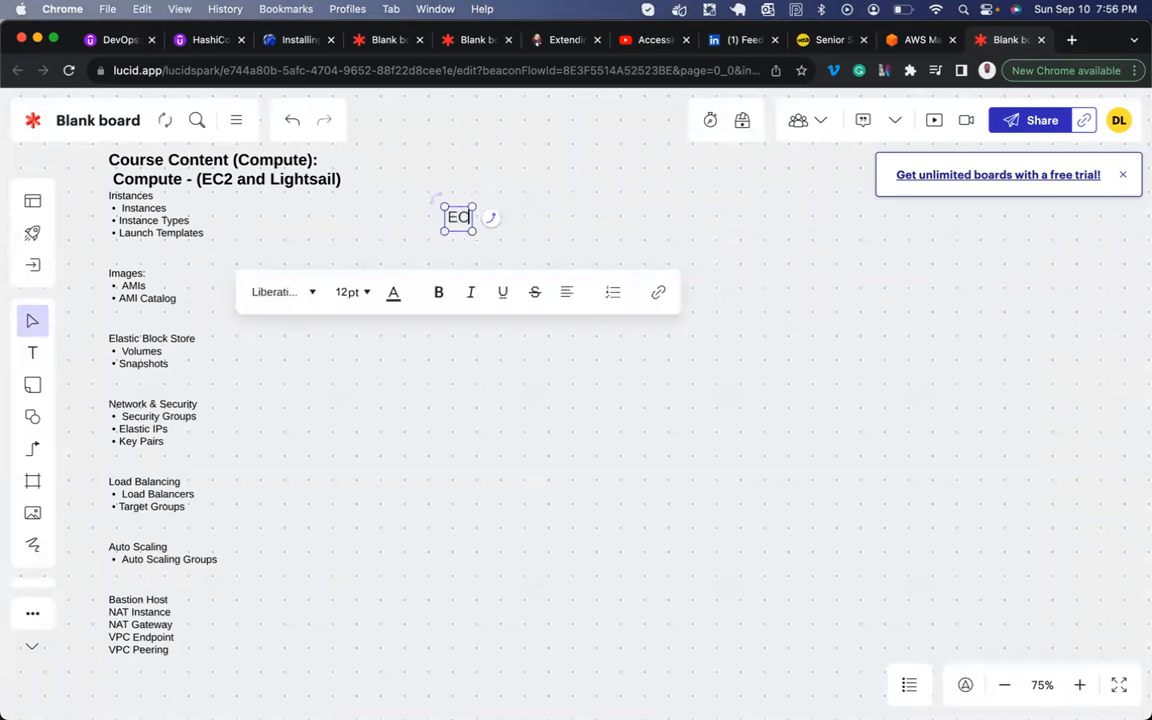
{"action": "type", "text": "2 -"}
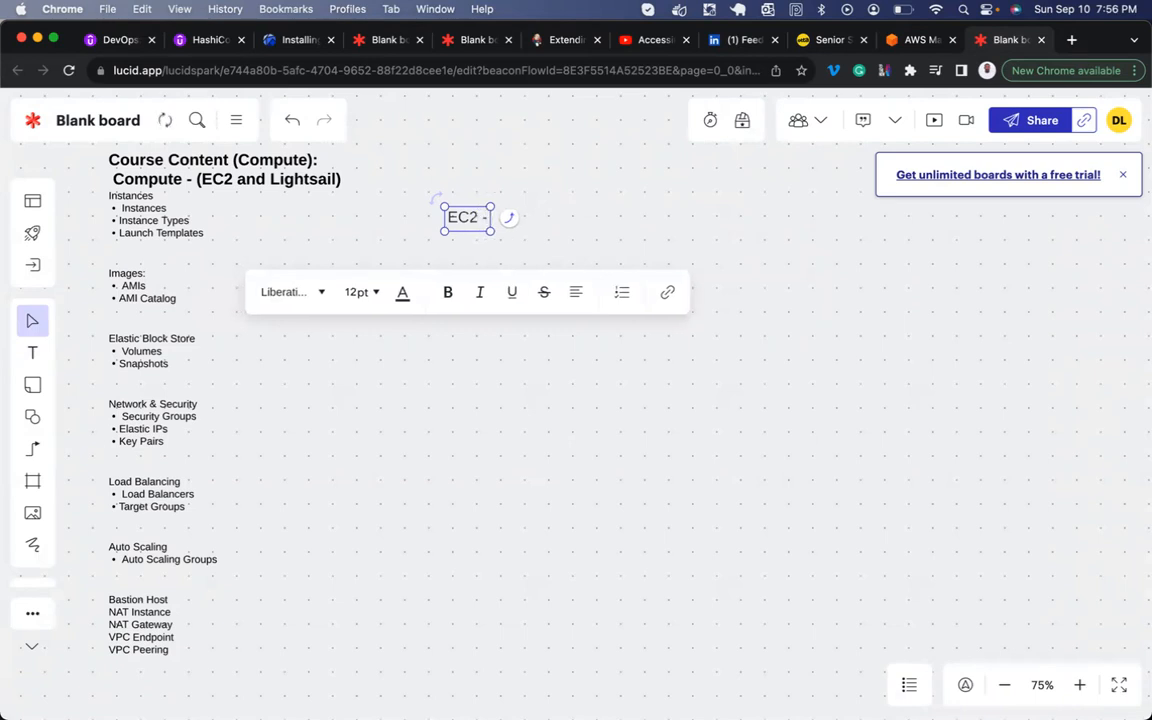
{"action": "type", "text": " Elast"}
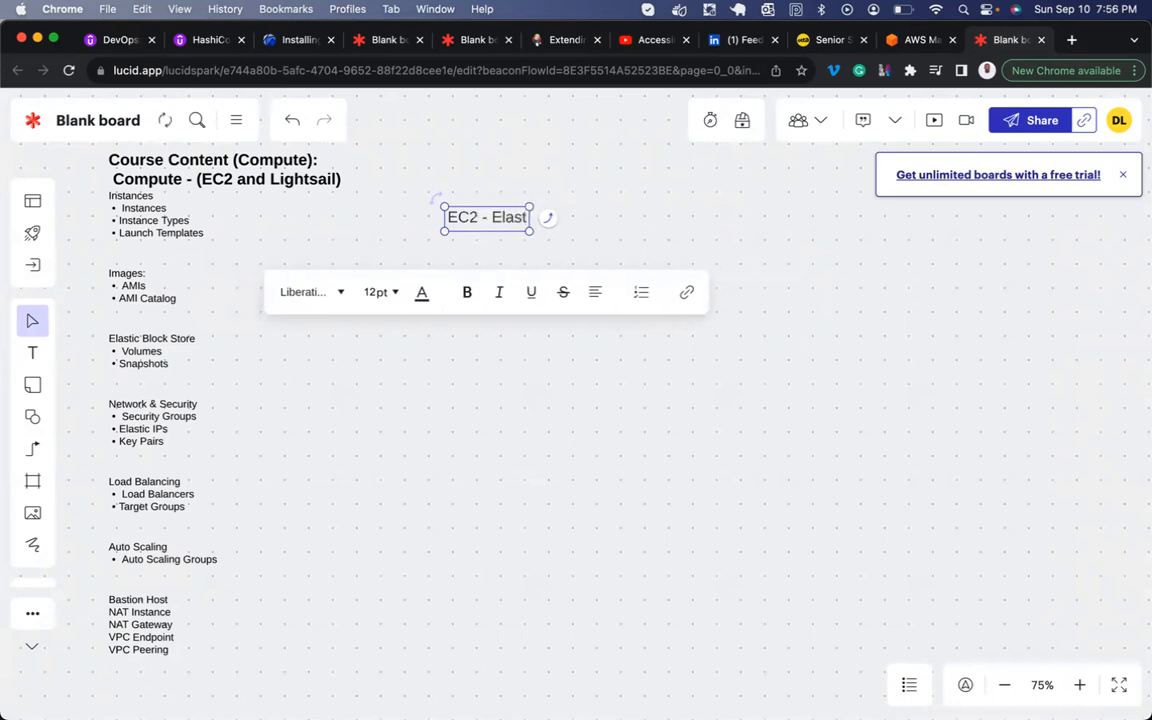
{"action": "type", "text": "ic Comp"}
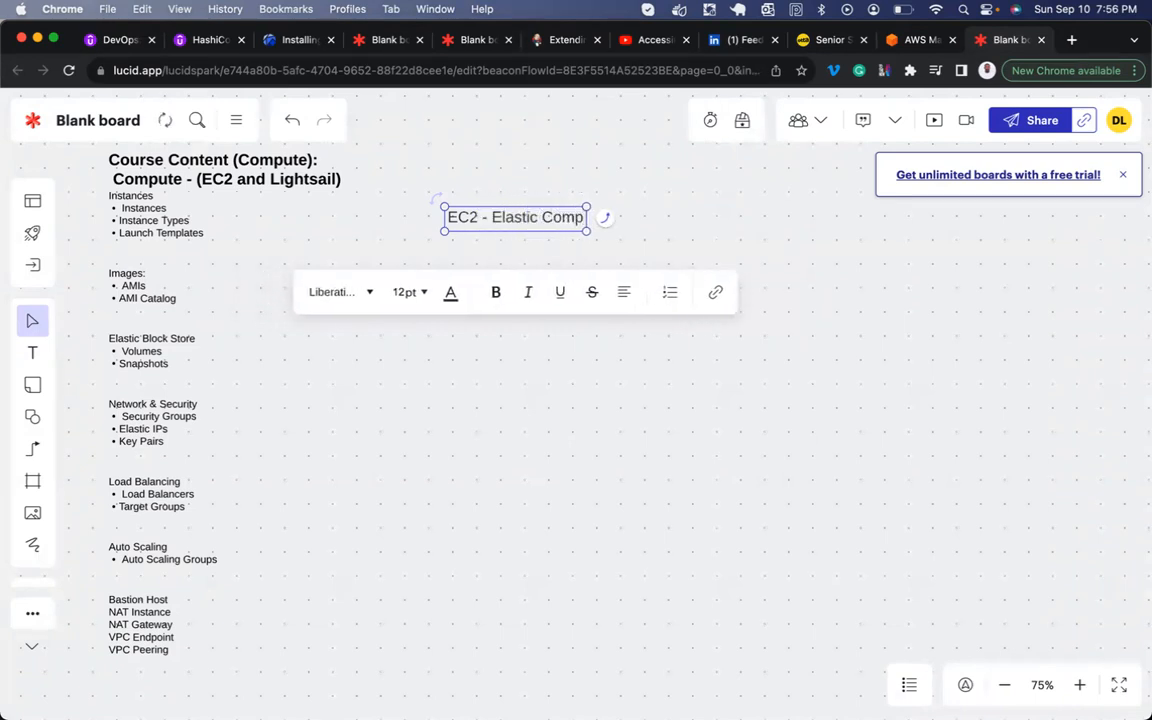
{"action": "type", "text": "ute Cloud"}
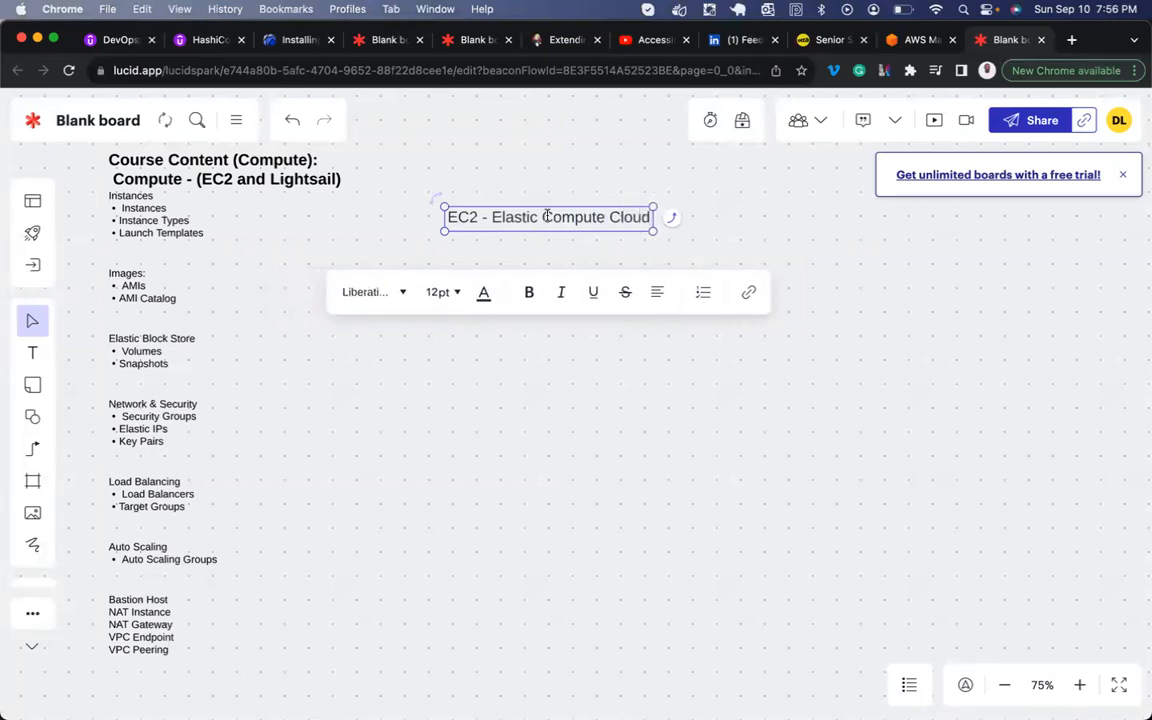
Extend the EC2 text with ": is AWS implementation of a Virtual Machine".
{"action": "left_click_drag", "start_coordinate": [542, 217], "coordinate": [650, 218]}
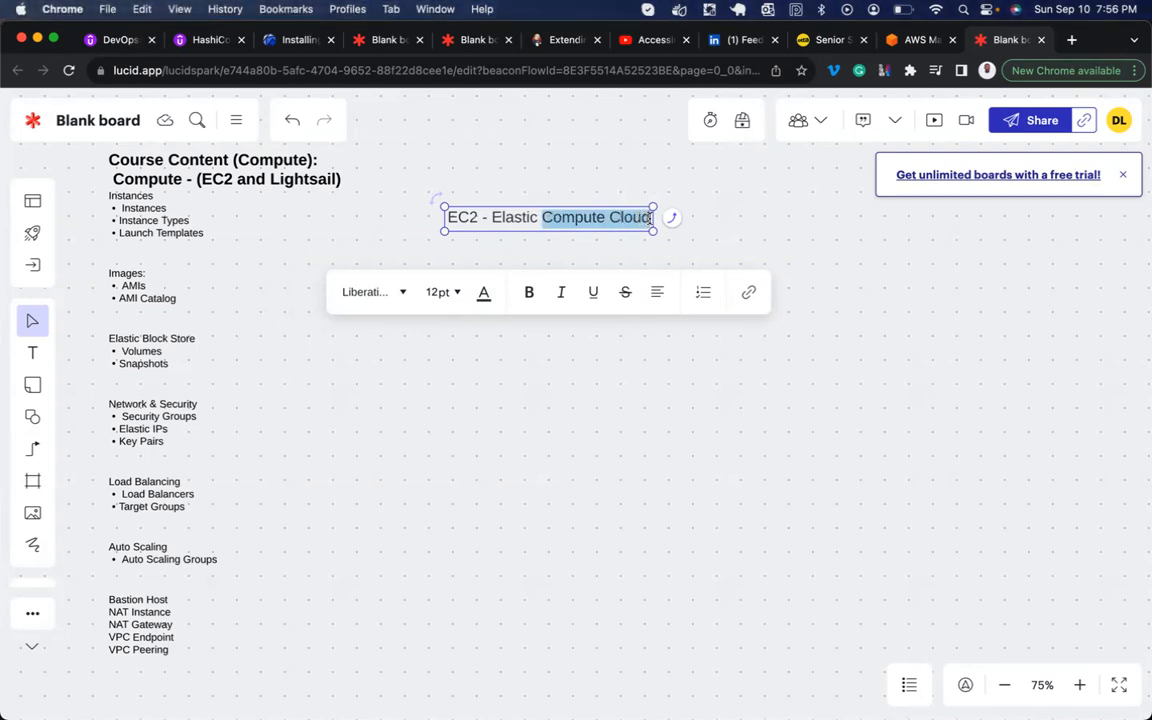
{"action": "left_click", "coordinate": [493, 216]}
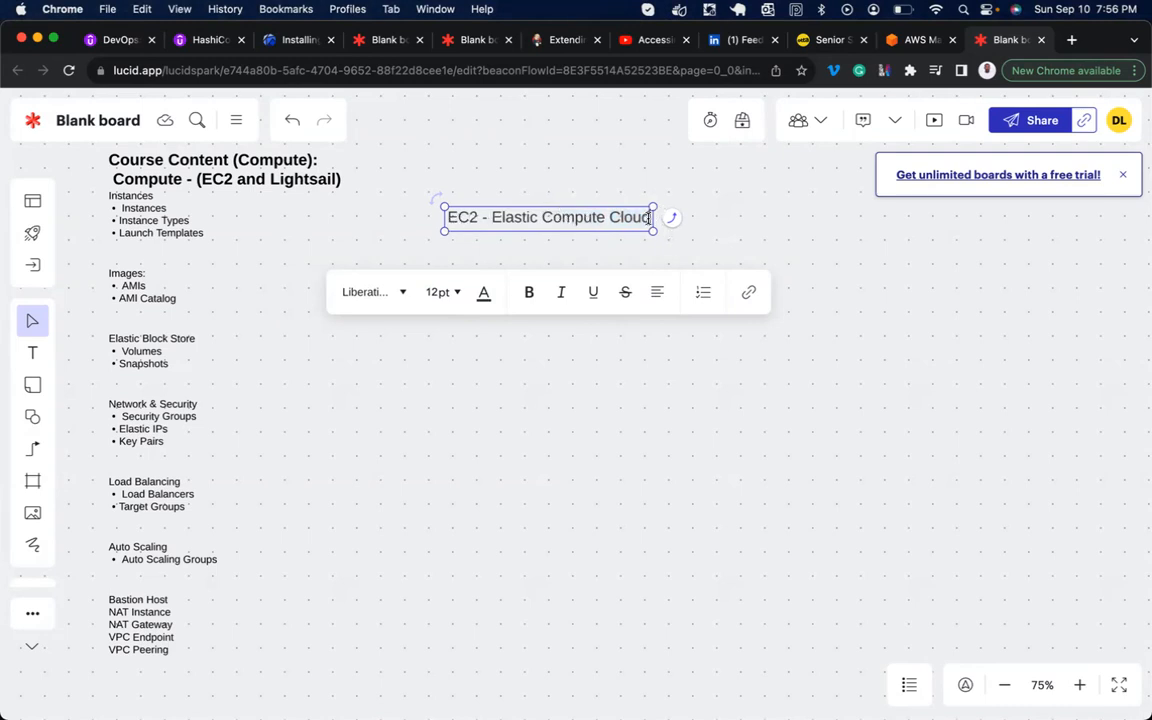
{"action": "type", "text": ": is AWS"}
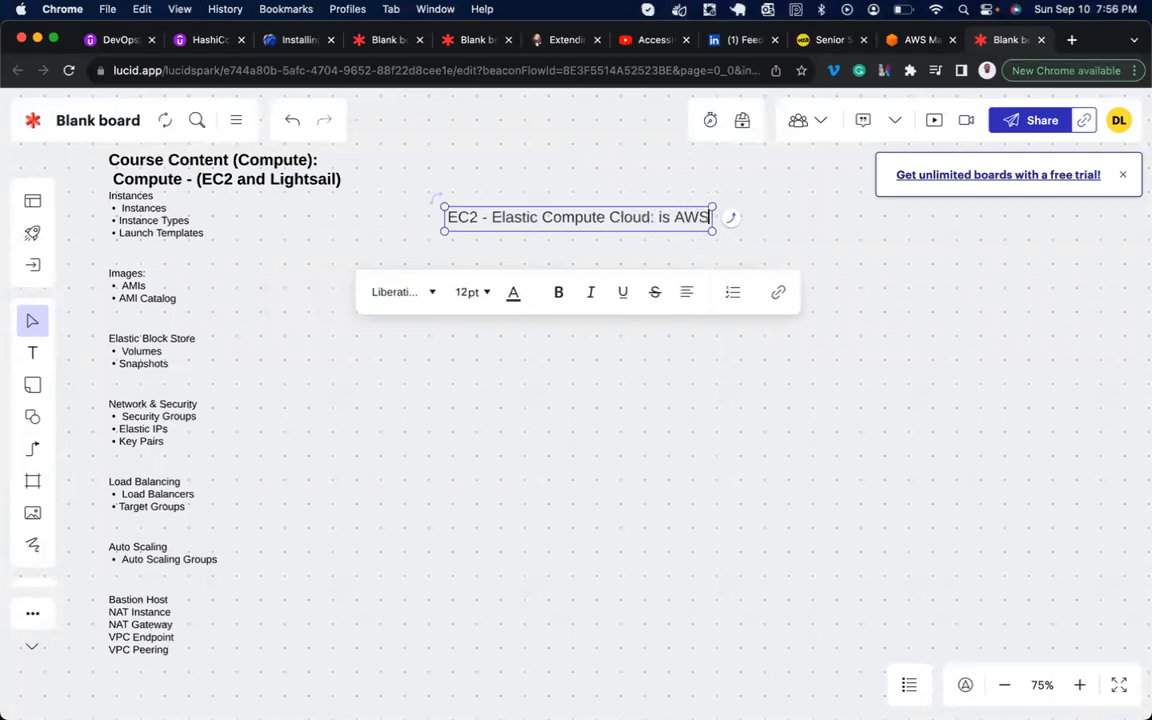
{"action": "type", "text": " implem"}
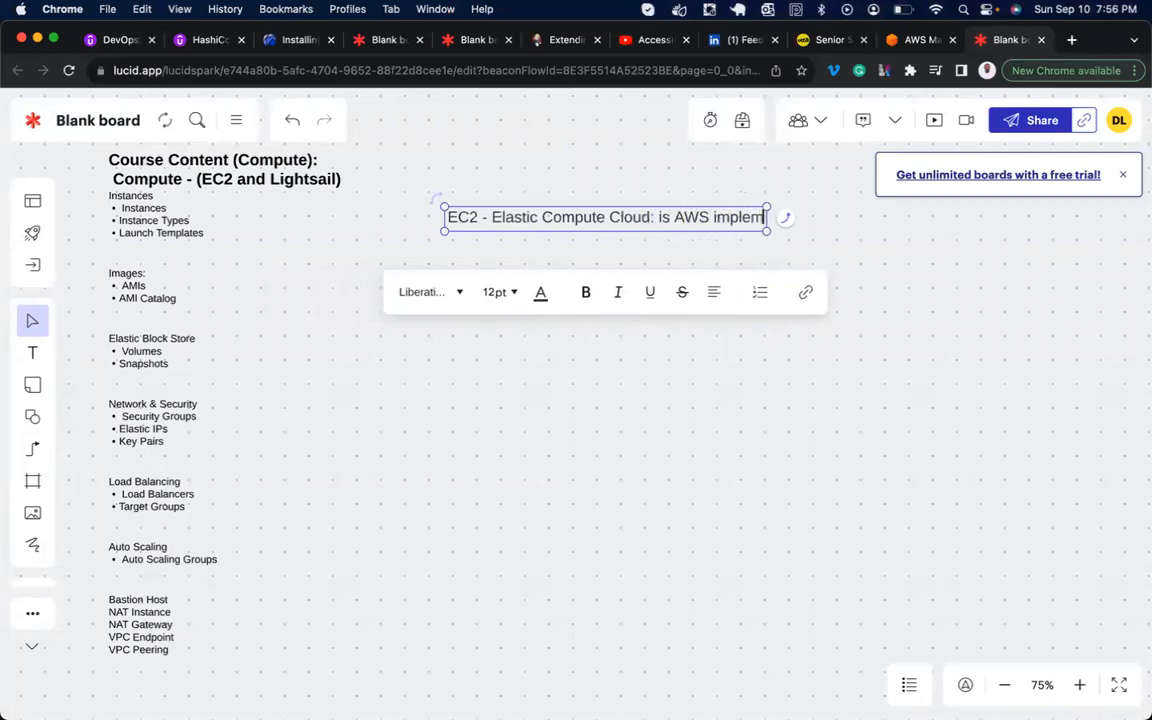
{"action": "type", "text": "entation of"}
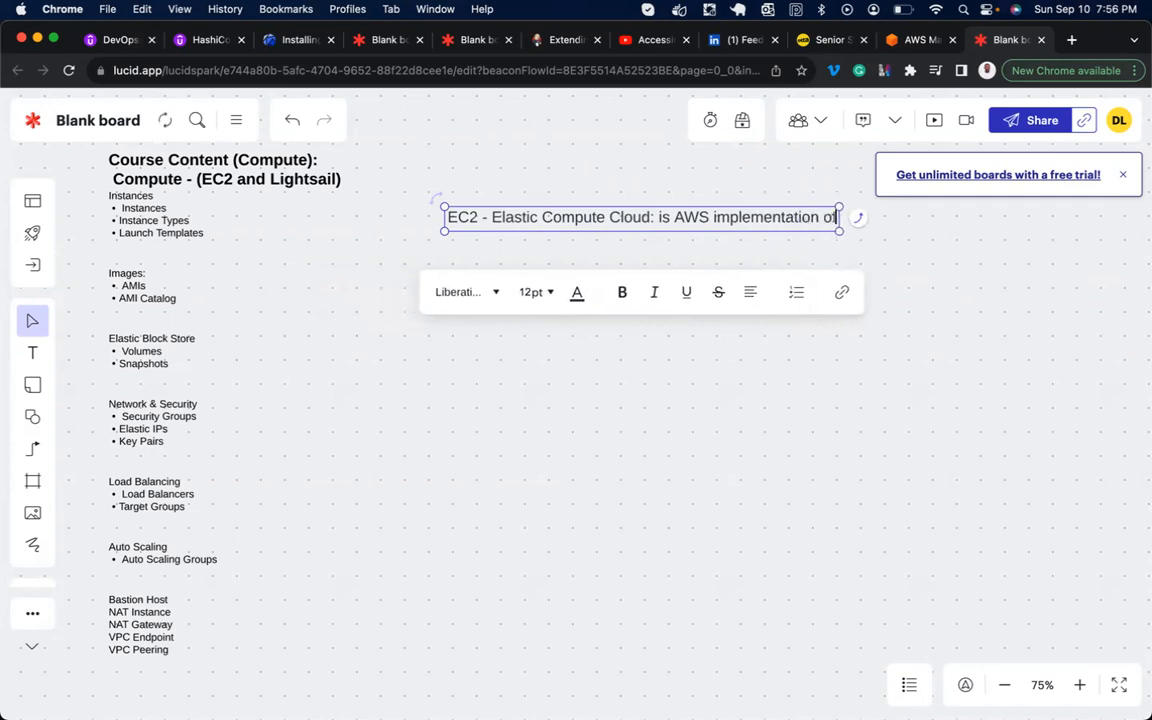
{"action": "type", "text": " V"}
{"action": "key", "text": "BackSpace"}
{"action": "type", "text": "a Virtua"}
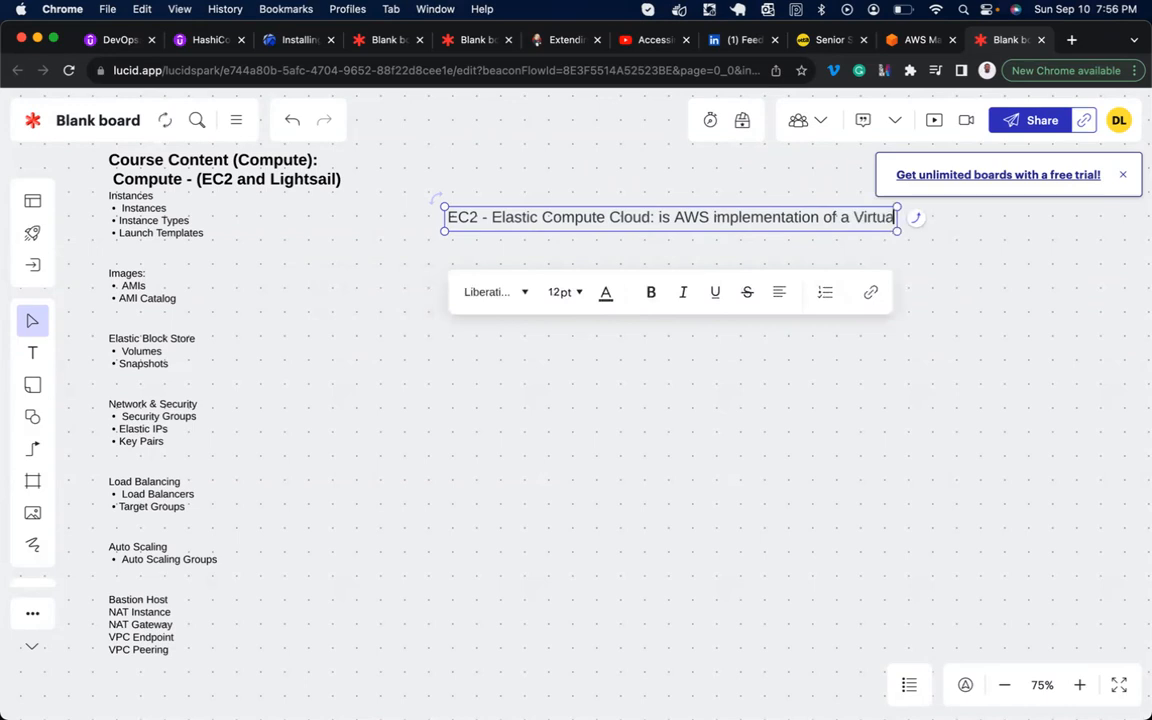
{"action": "type", "text": "l Machine"}
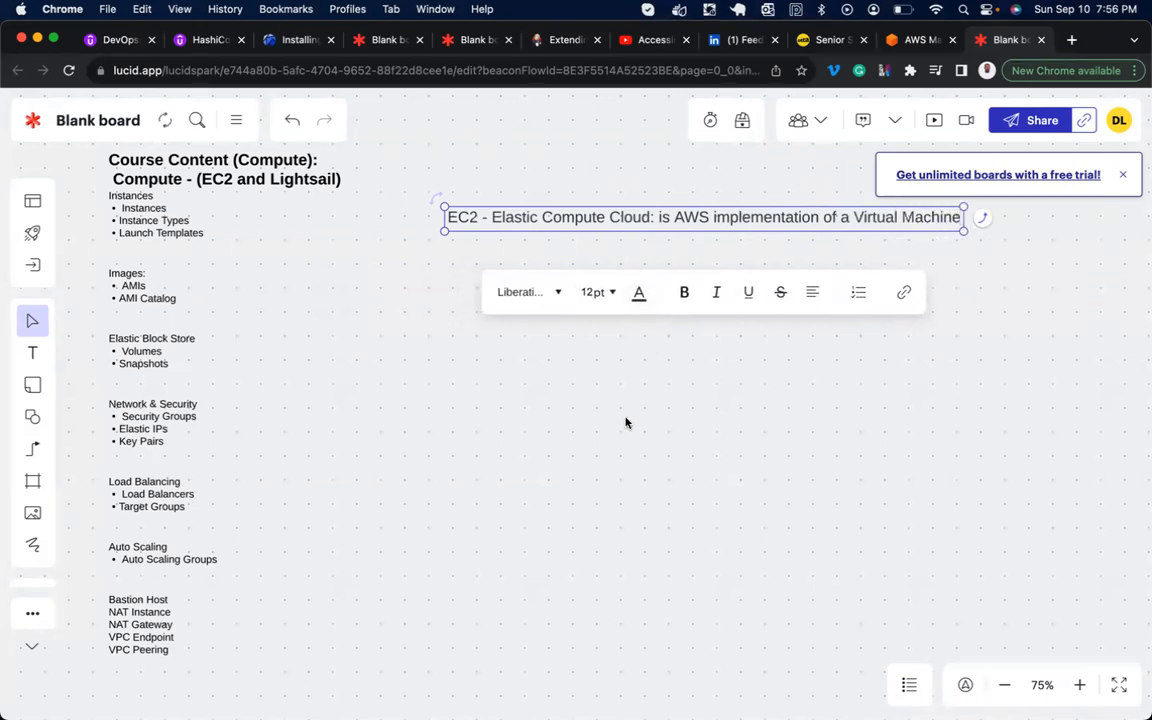
Set the whole EC2 definition text to 10 pt and move the text box slightly down.
{"action": "key", "text": "super+a"}
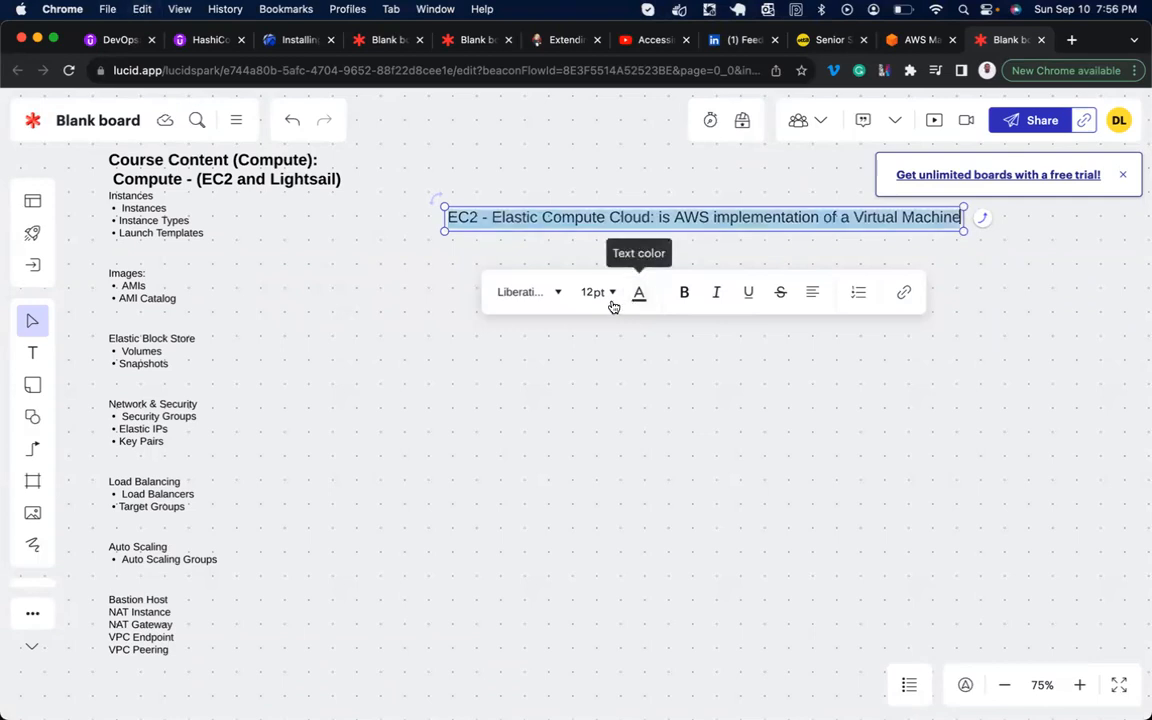
{"action": "left_click", "coordinate": [596, 292]}
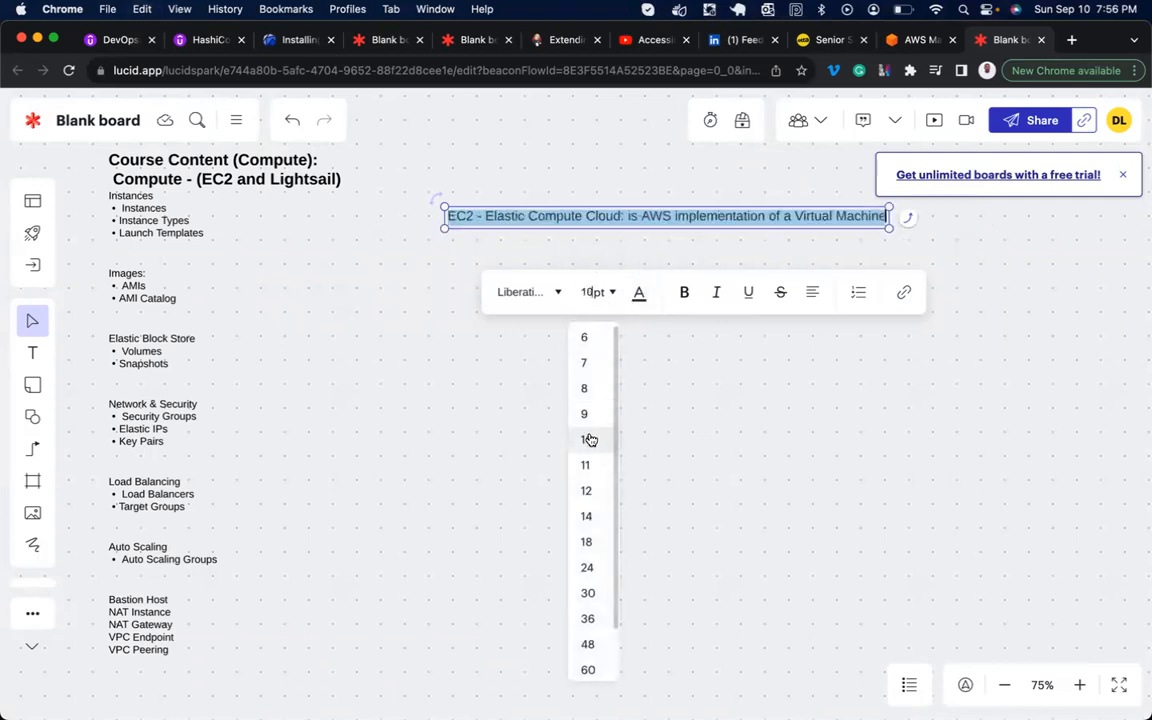
{"action": "left_click", "coordinate": [587, 439]}
{"action": "left_click", "coordinate": [601, 254]}
{"action": "left_click_drag", "start_coordinate": [578, 216], "coordinate": [586, 254]}
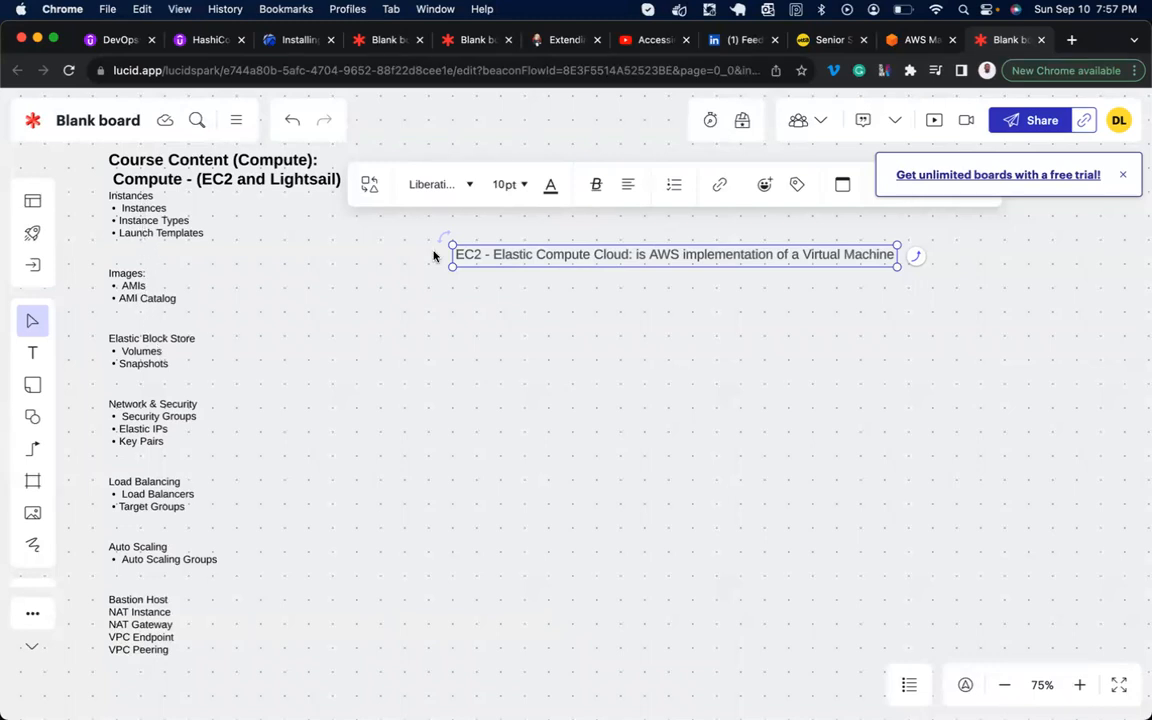
Switch to the AWS console, search for "ec2" and open the EC2 service dashboard.
{"action": "left_click", "coordinate": [915, 40]}
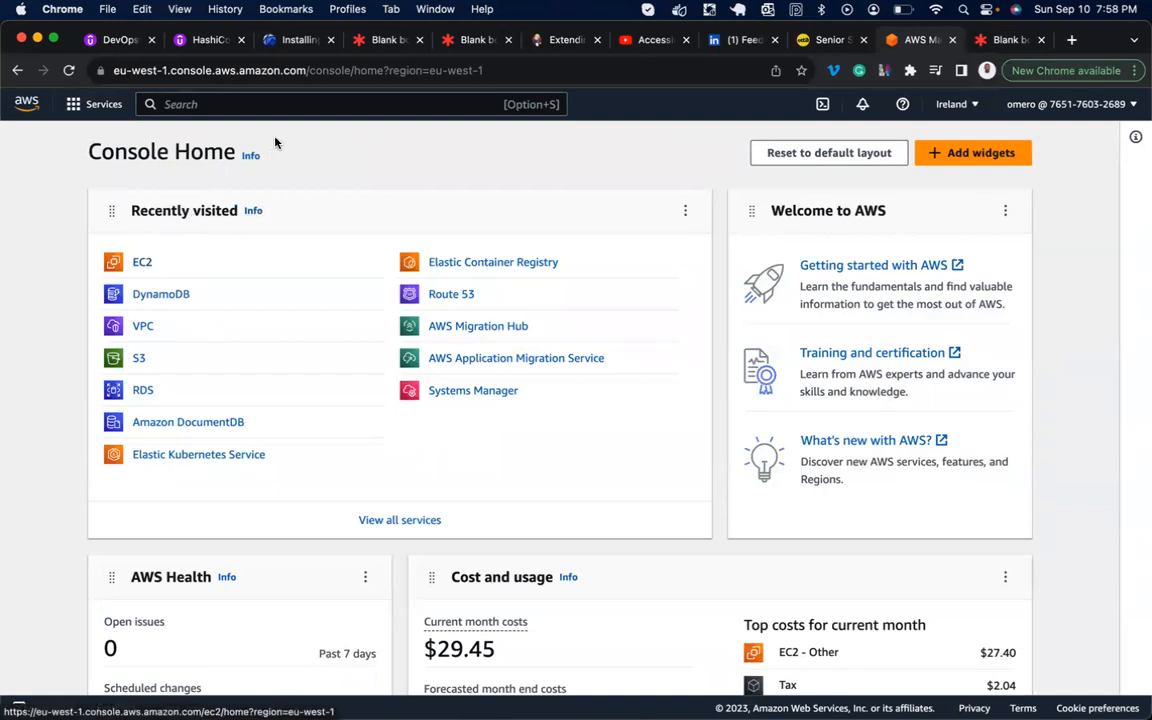
{"action": "type", "text": "ec2"}
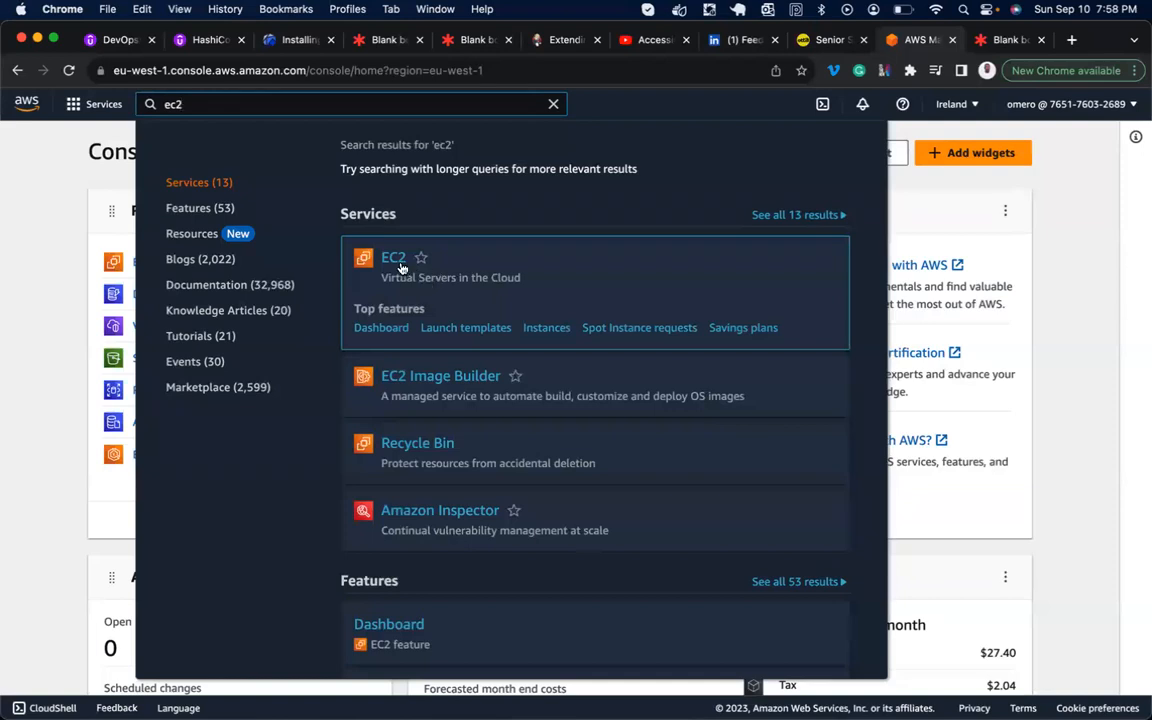
{"action": "left_click", "coordinate": [394, 263]}
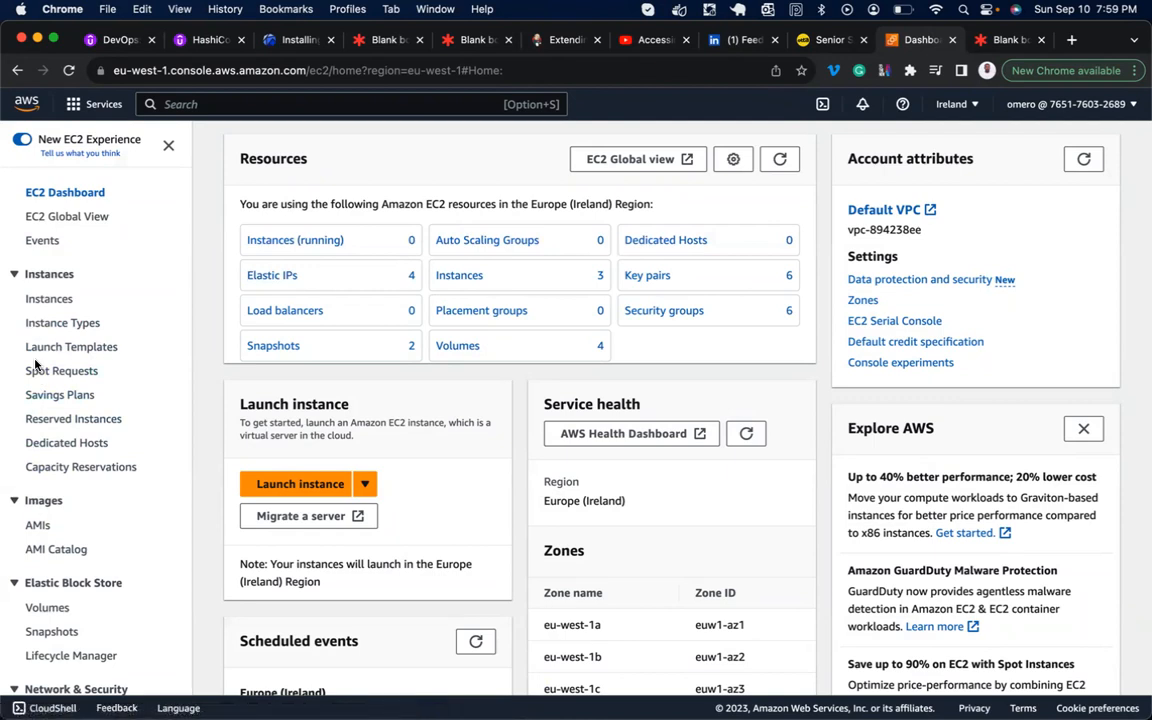
Open EC2 Global View and examine the resource counts for each region.
{"action": "left_click", "coordinate": [62, 217]}
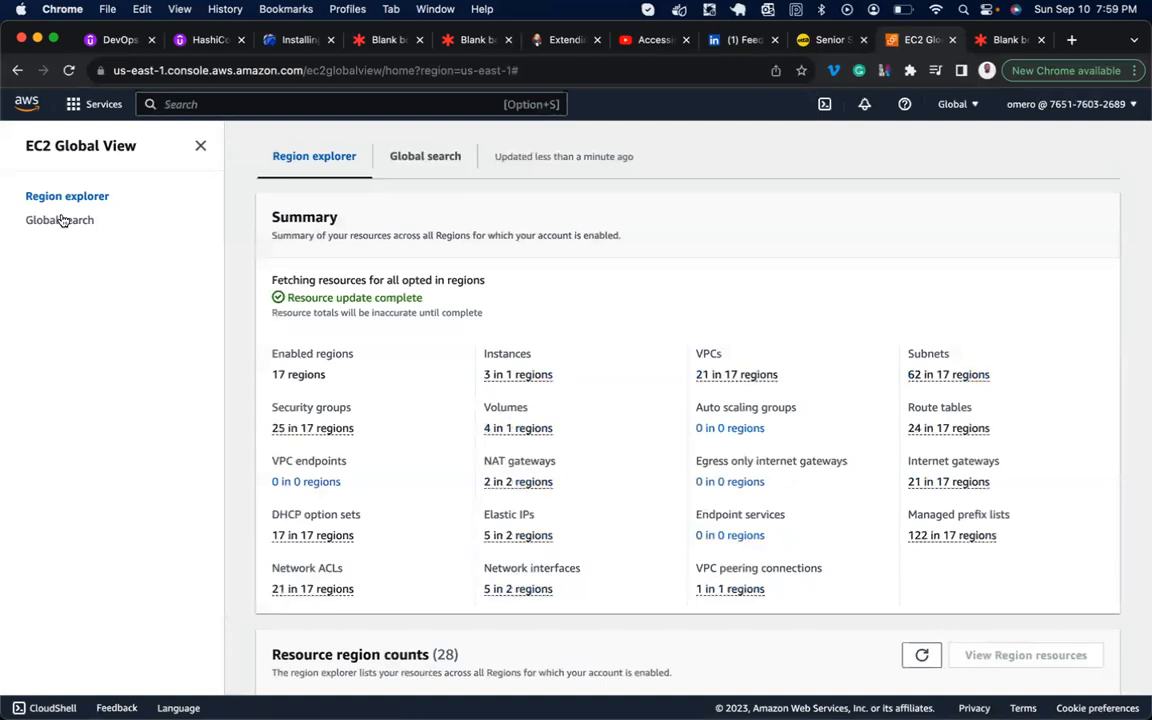
{"action": "scroll", "coordinate": [296, 283], "scroll_direction": "down", "scroll_amount": 10}
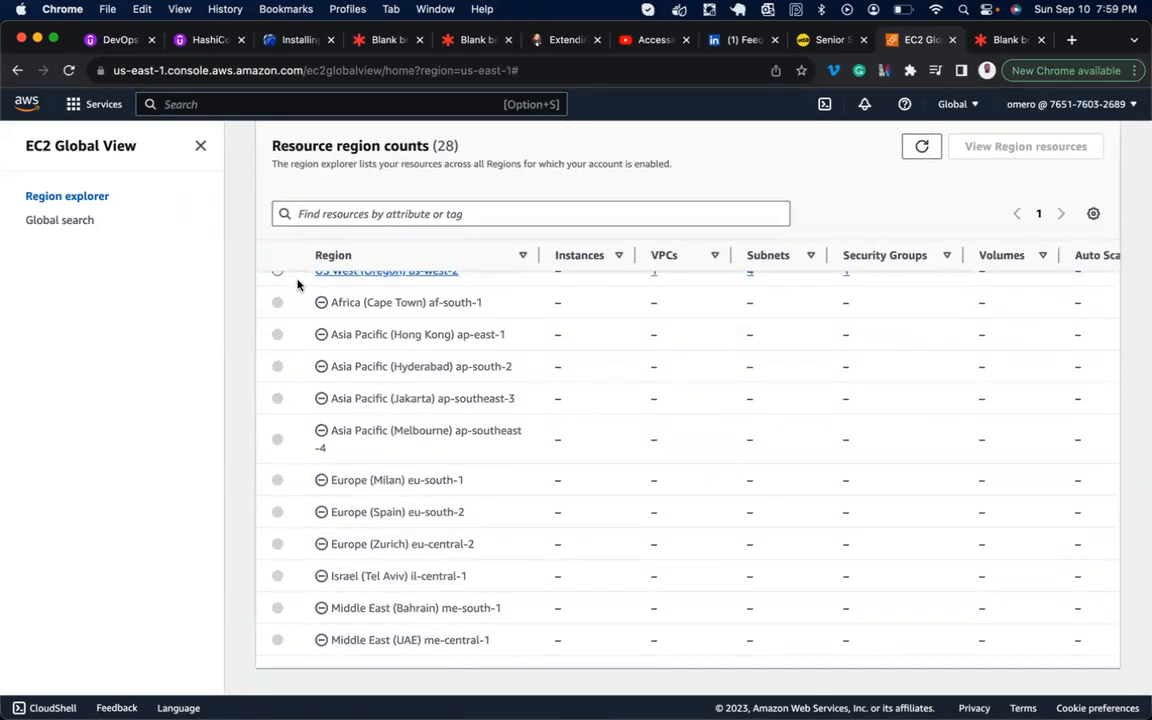
Search the AWS console for "ec2", open the EC2 service and display its Instances list.
{"action": "scroll", "coordinate": [297, 285], "scroll_direction": "up", "scroll_amount": 10}
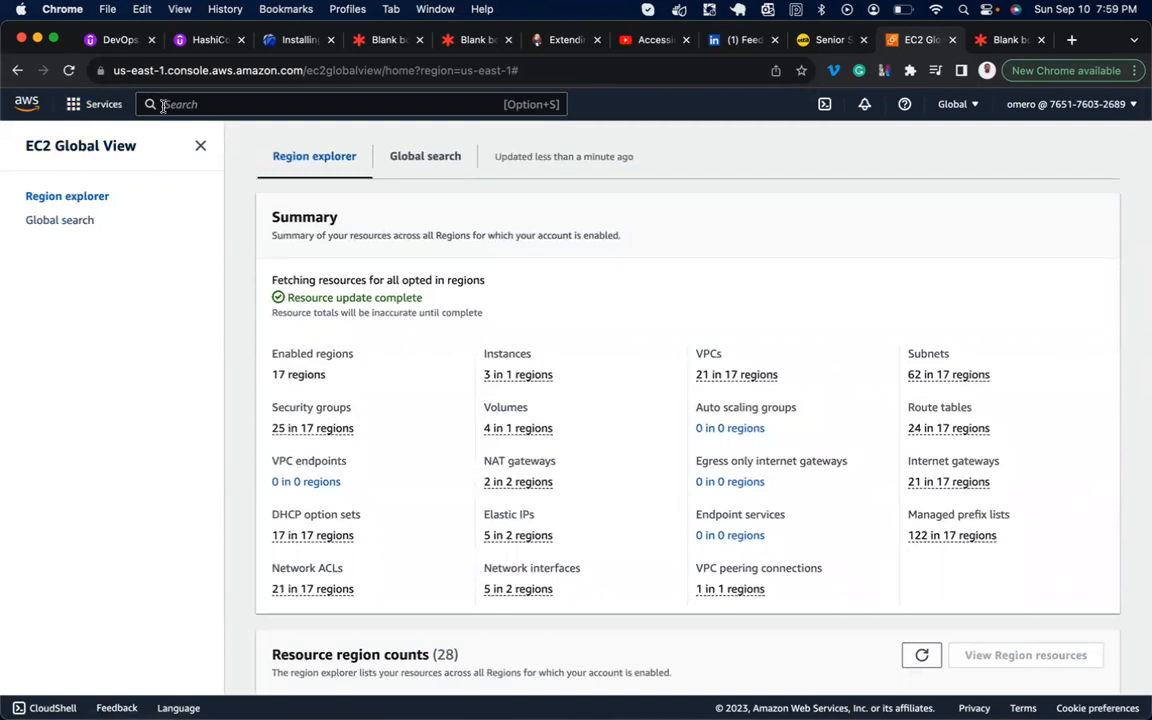
{"action": "type", "text": "ec2"}
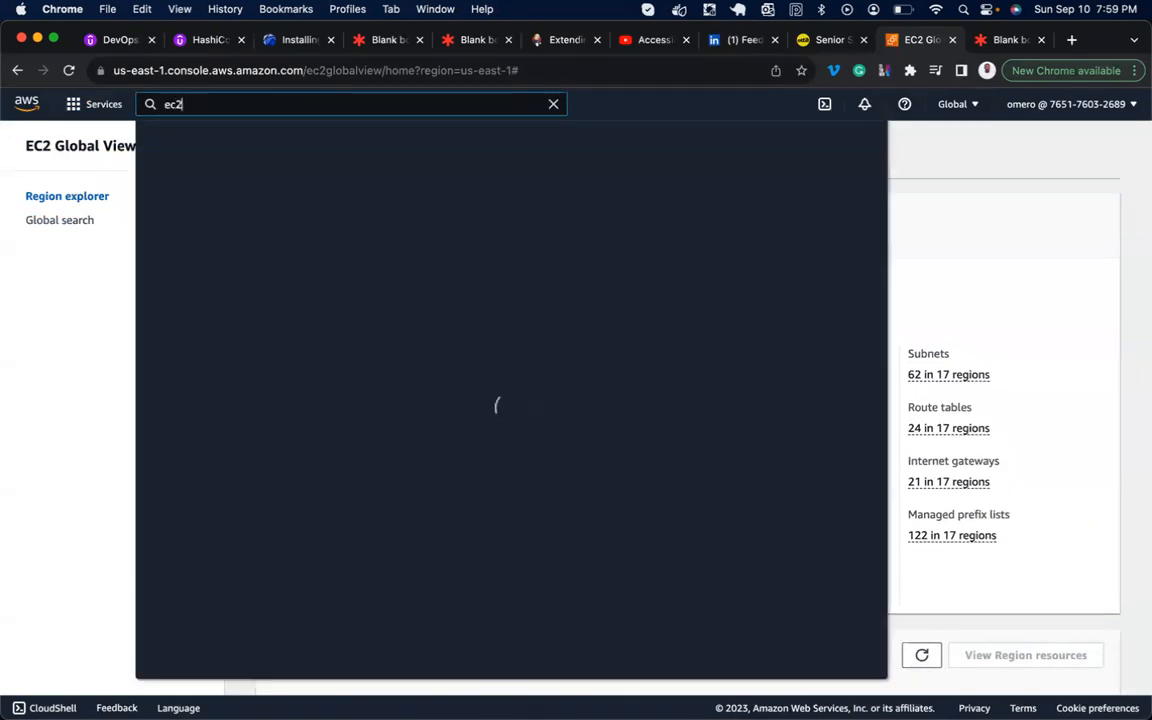
{"action": "left_click", "coordinate": [392, 258]}
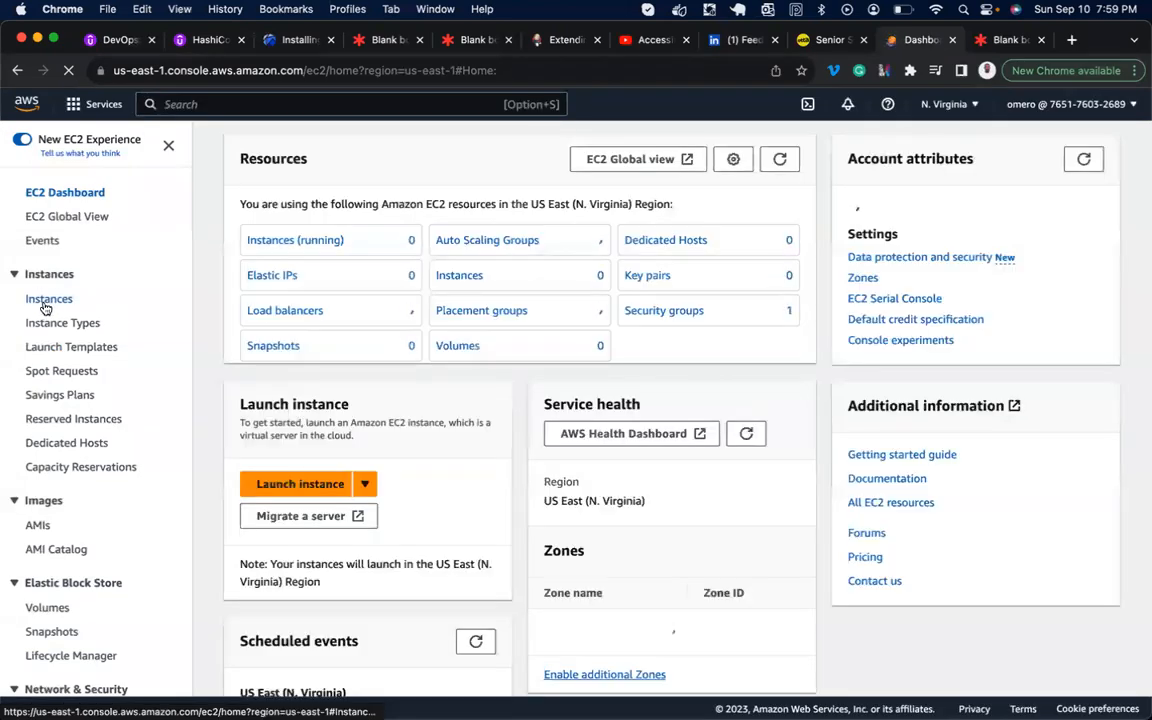
{"action": "left_click", "coordinate": [45, 300]}
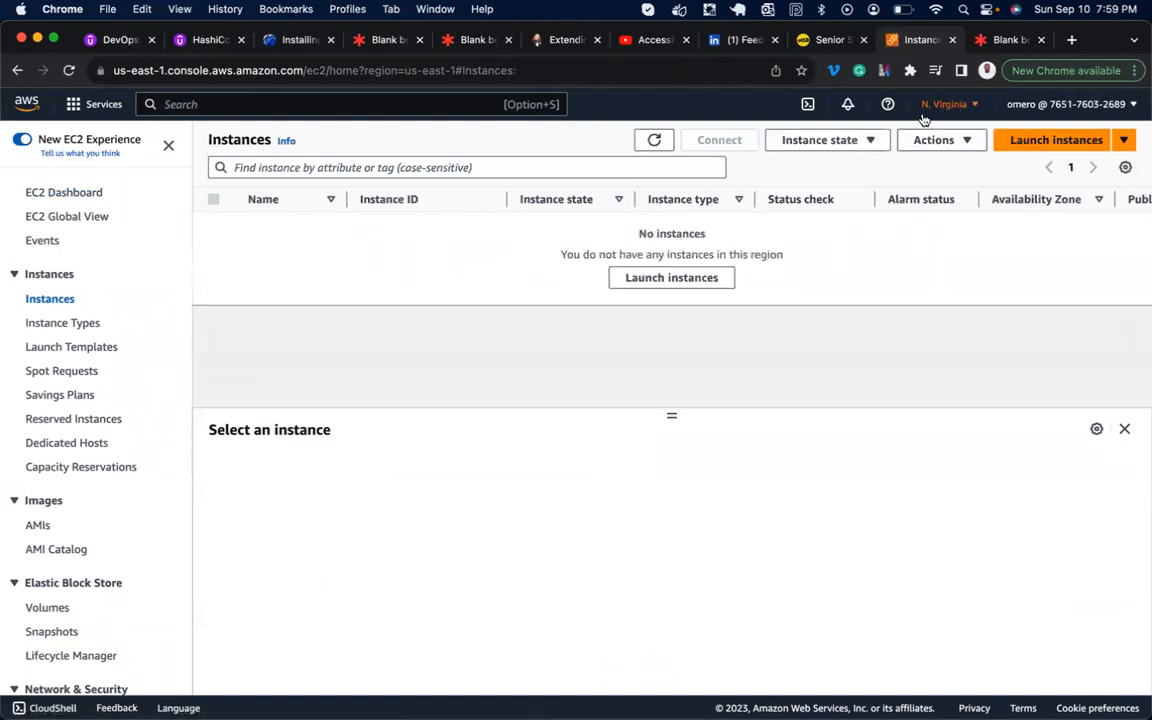
Switch the console region to Europe (Ireland) eu-west-1 for the Instances list.
{"action": "triple_click", "coordinate": [671, 254]}
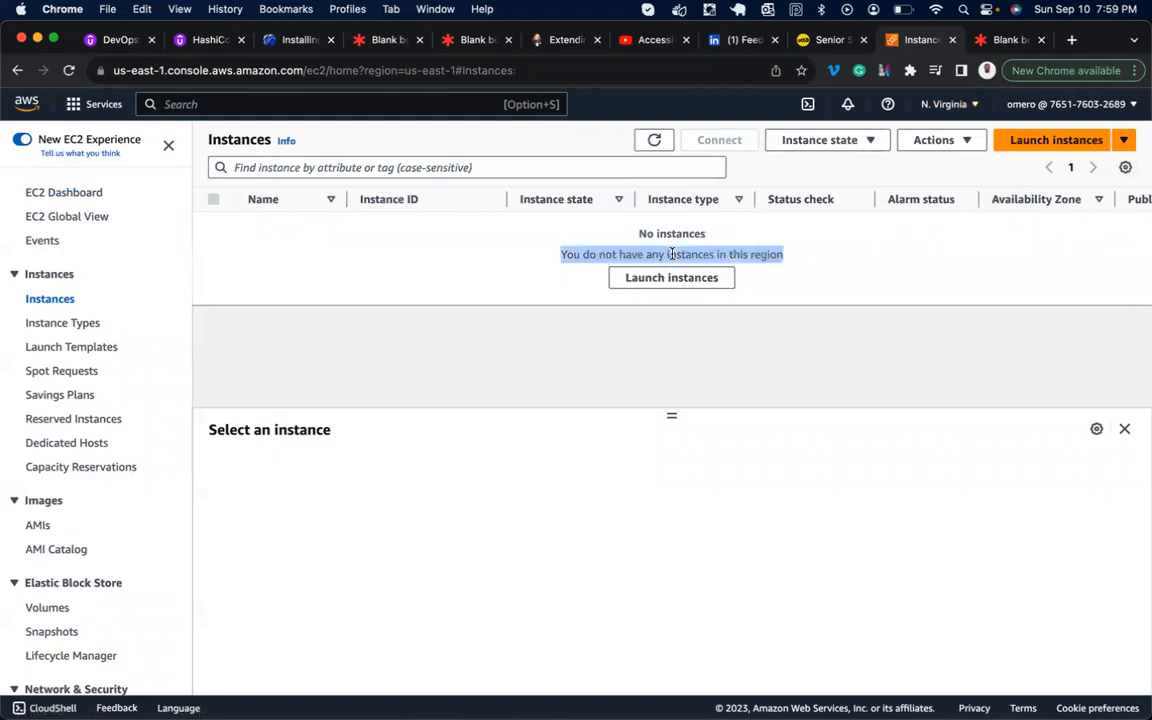
{"action": "left_click", "coordinate": [945, 105]}
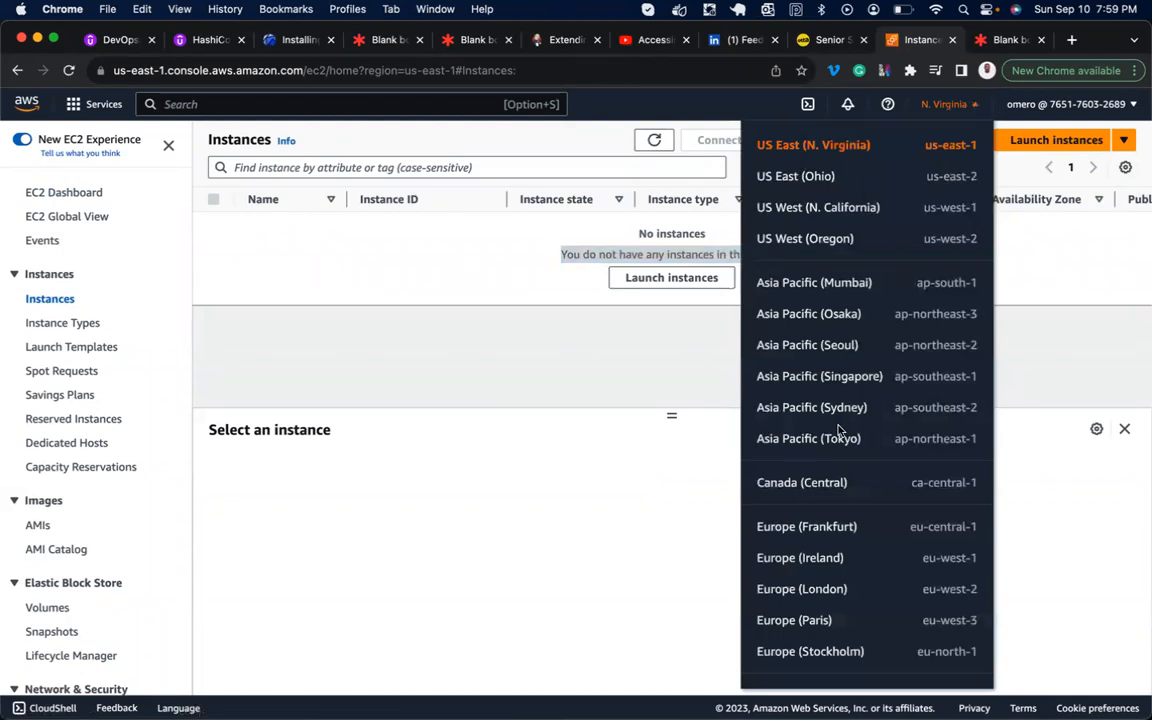
{"action": "left_click", "coordinate": [953, 566]}
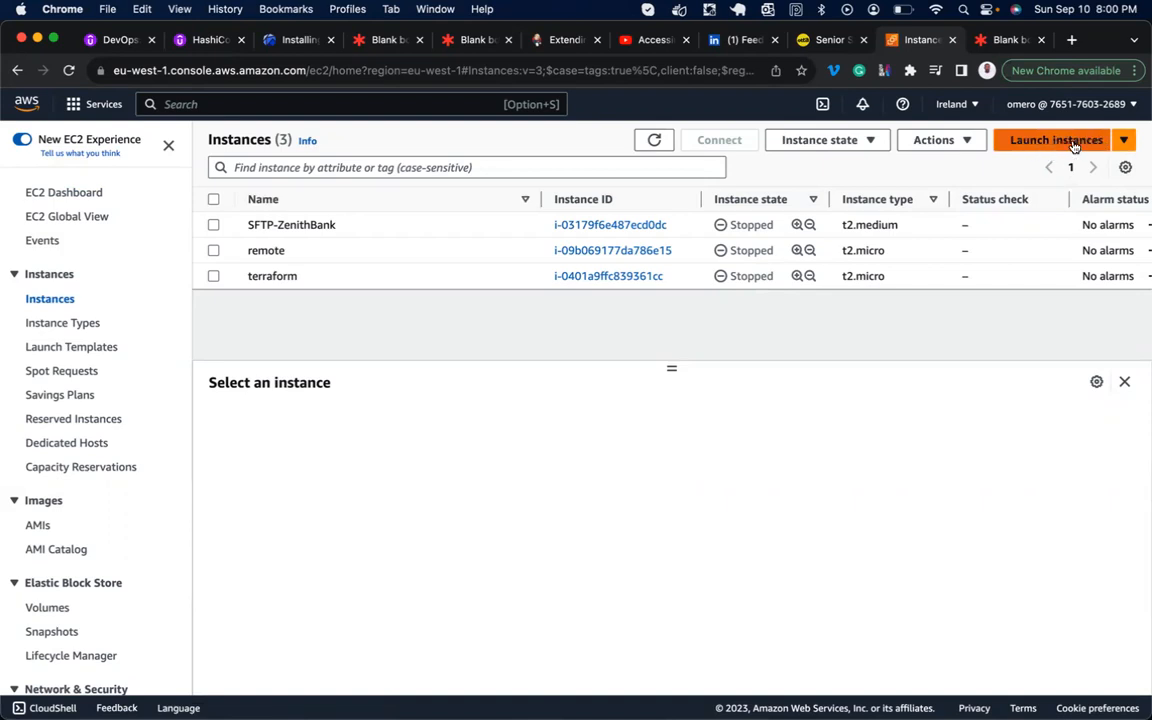
Review the instance launch options and open the form for launching a new instance.
{"action": "left_click", "coordinate": [1124, 143]}
{"action": "left_click", "coordinate": [1124, 143]}
{"action": "left_click", "coordinate": [1124, 143]}
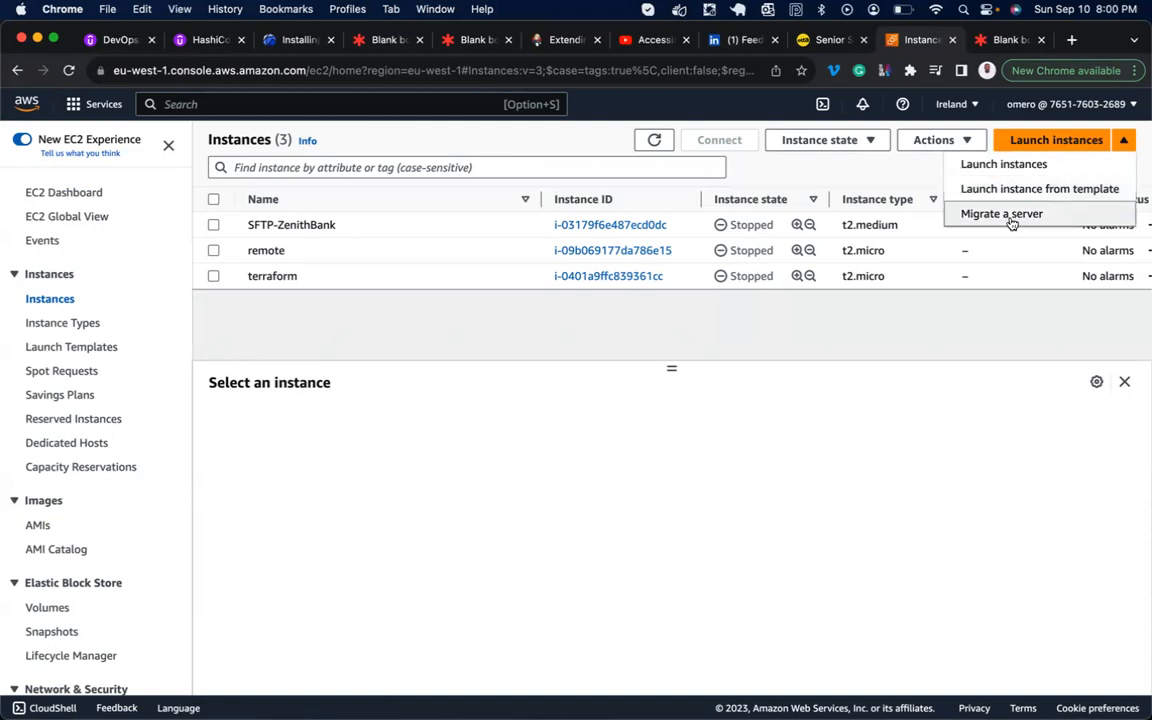
{"action": "left_click", "coordinate": [781, 404]}
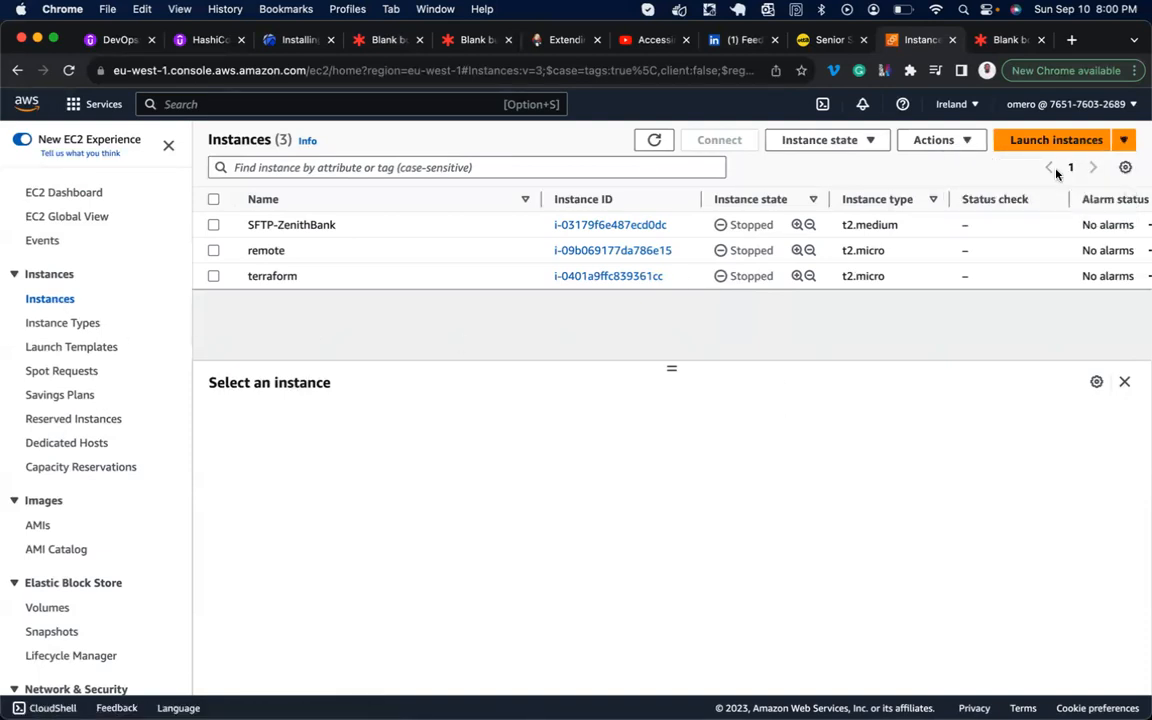
{"action": "left_click", "coordinate": [1125, 144]}
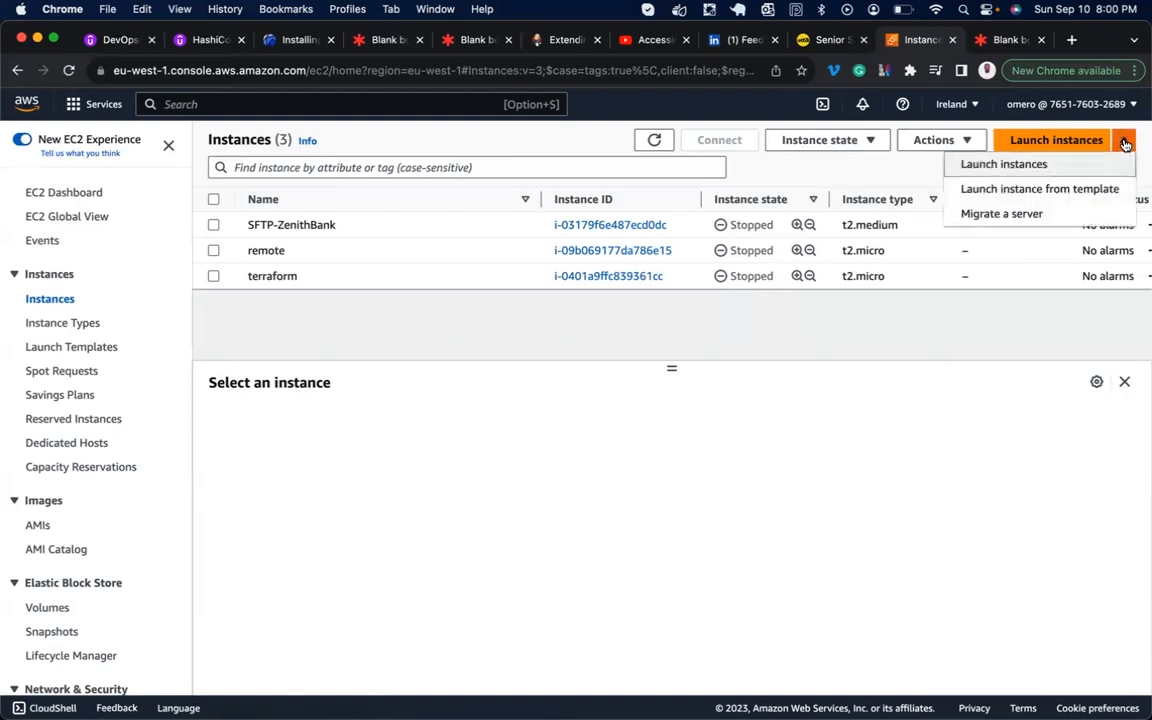
{"action": "left_click", "coordinate": [1025, 167]}
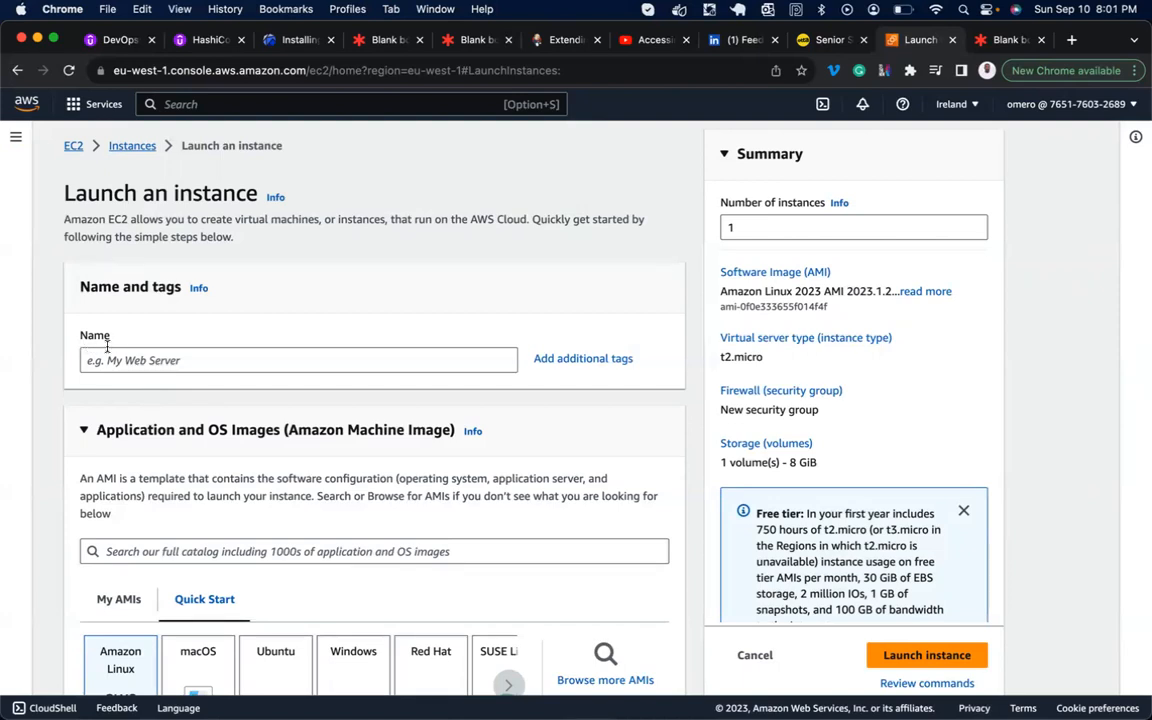
Name the new instance "ch2-vm" and bring the Amazon Machine Image section into view.
{"action": "left_click", "coordinate": [117, 357]}
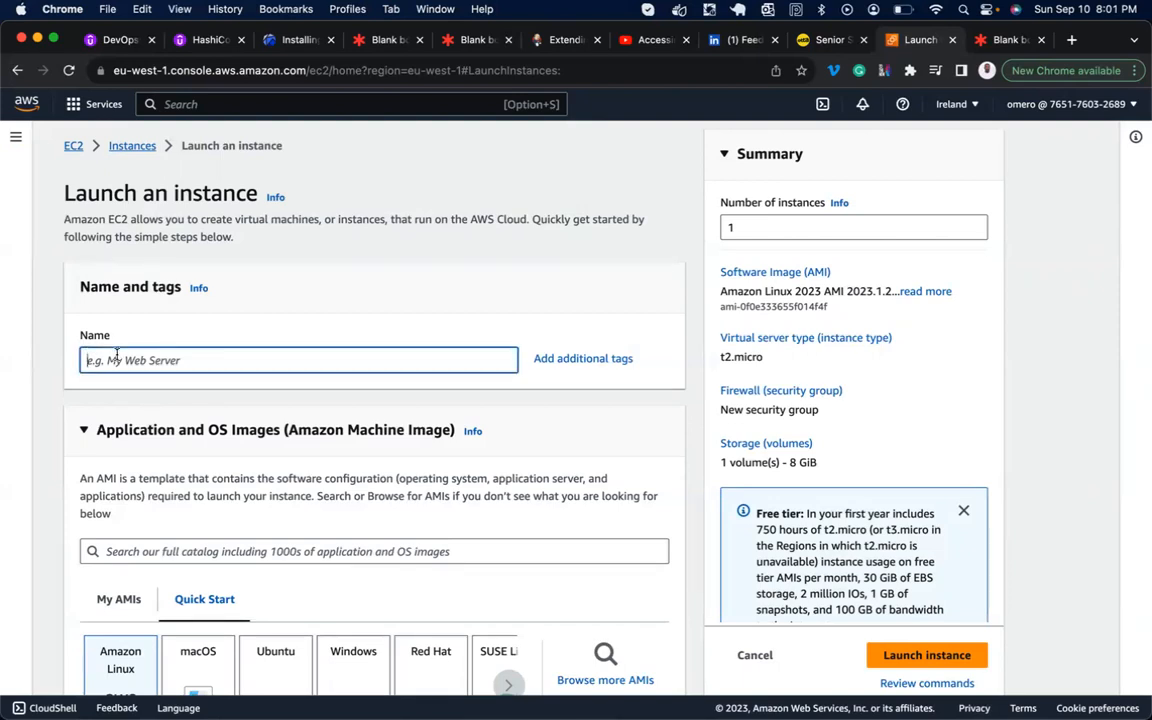
{"action": "type", "text": "ch2-vm"}
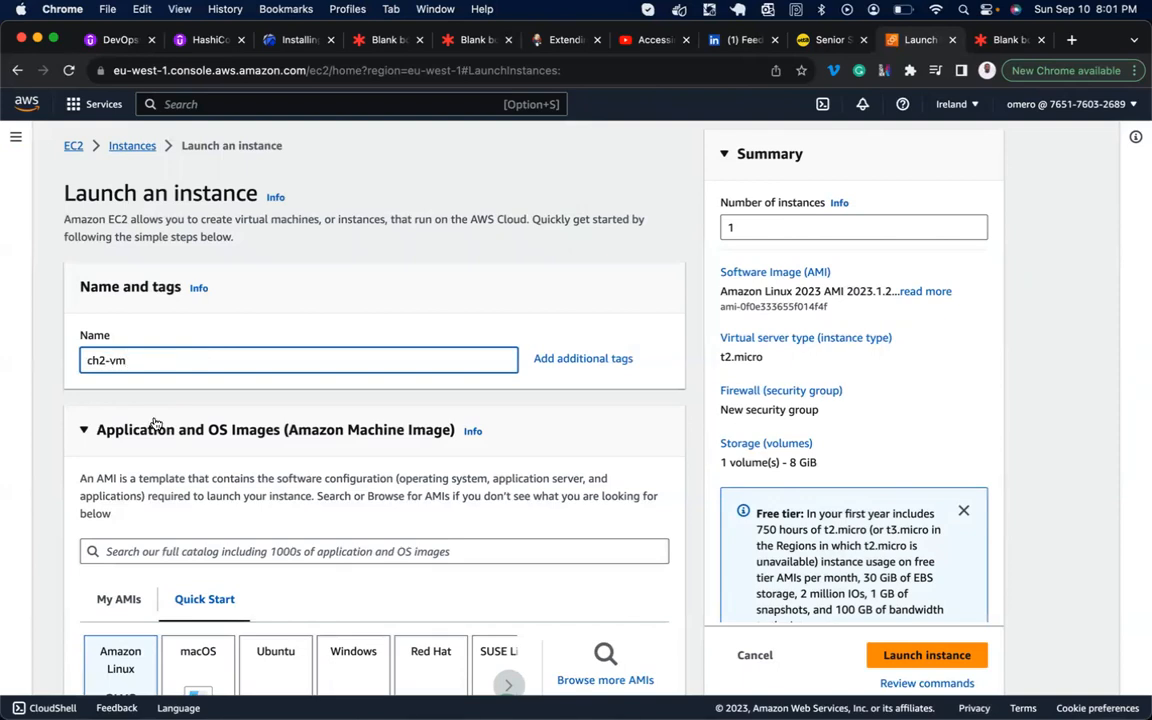
{"action": "scroll", "coordinate": [155, 423], "scroll_direction": "down", "scroll_amount": 5}
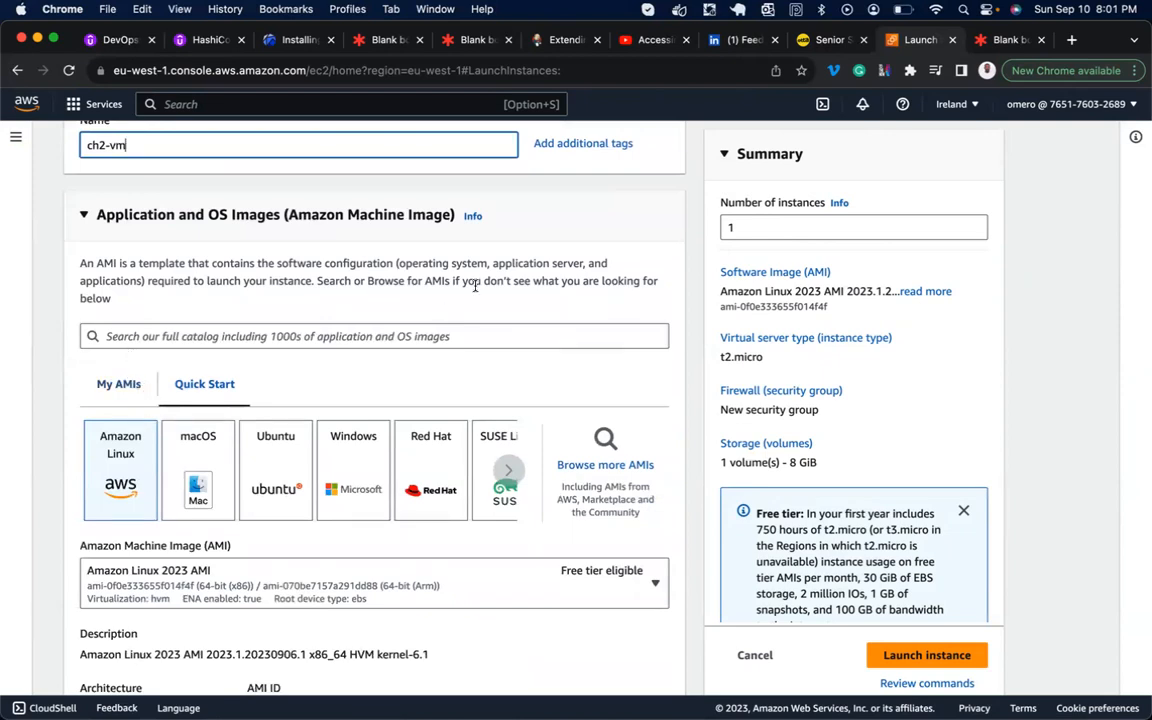
Switch to the Lucidspark board and add the line "AMI - Amazon Machine Images: These are pre-built images" below the EC2 definition.
{"action": "left_click", "coordinate": [993, 42]}
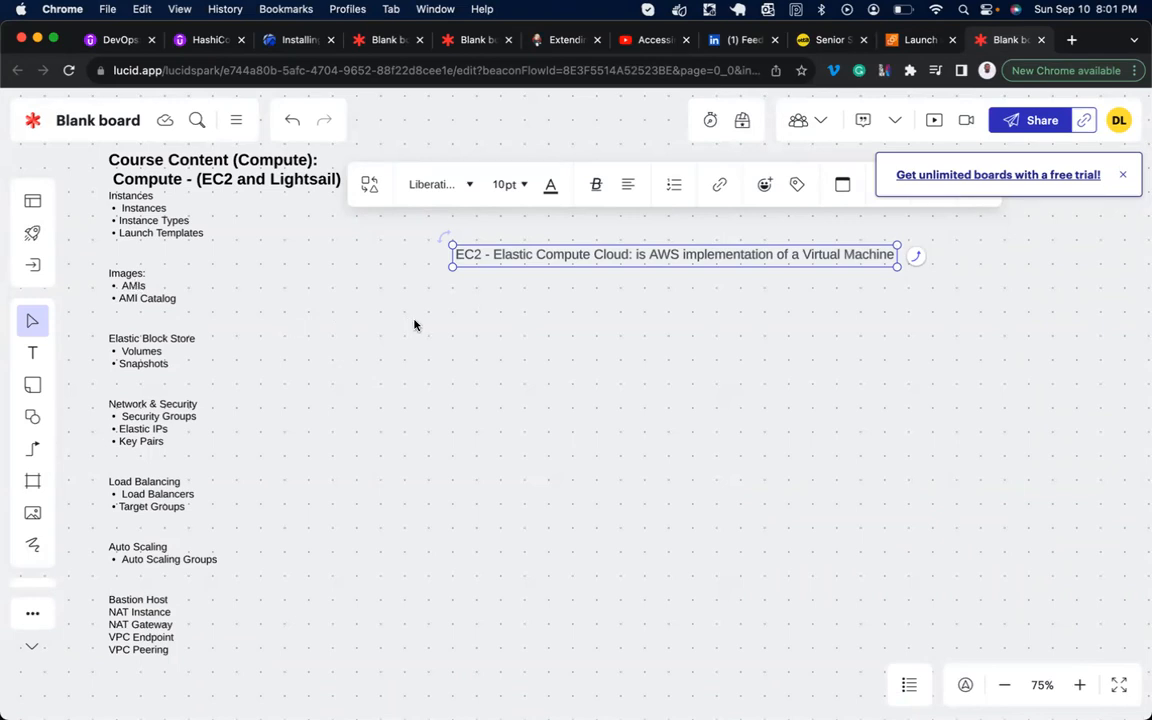
{"action": "double_click", "coordinate": [809, 252]}
{"action": "key", "text": "Right"}
{"action": "key", "text": "Return"}
{"action": "type", "text": "AMI"}
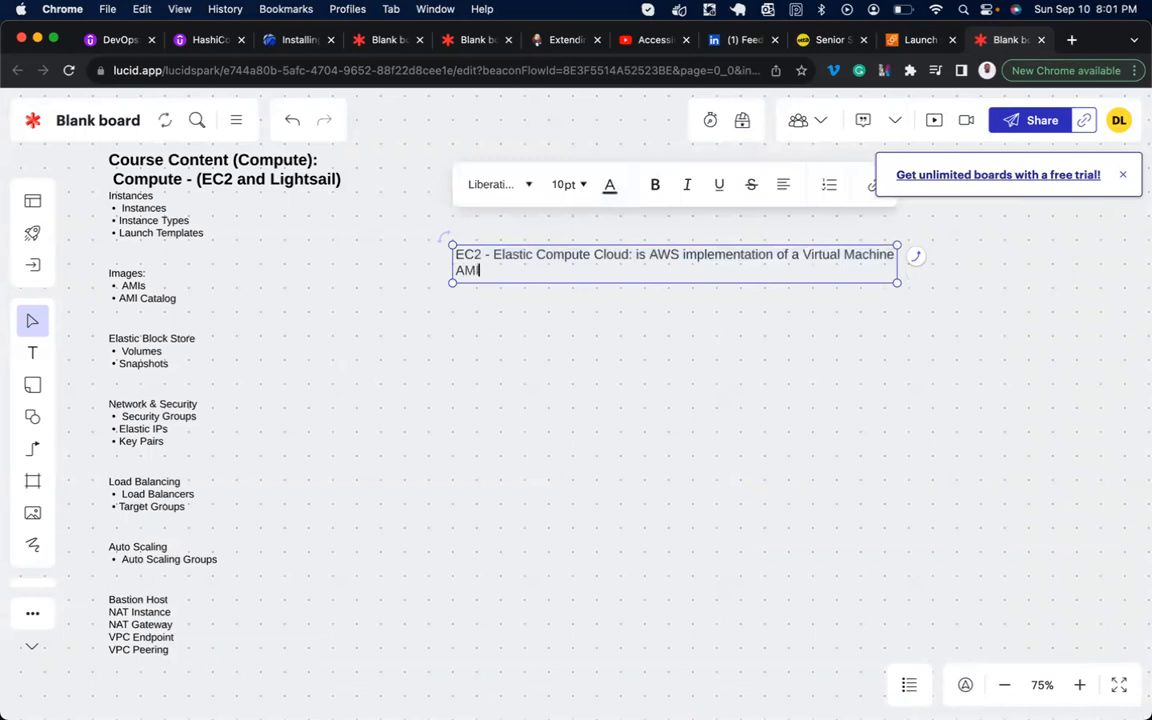
{"action": "type", "text": " - Amazon Machine"}
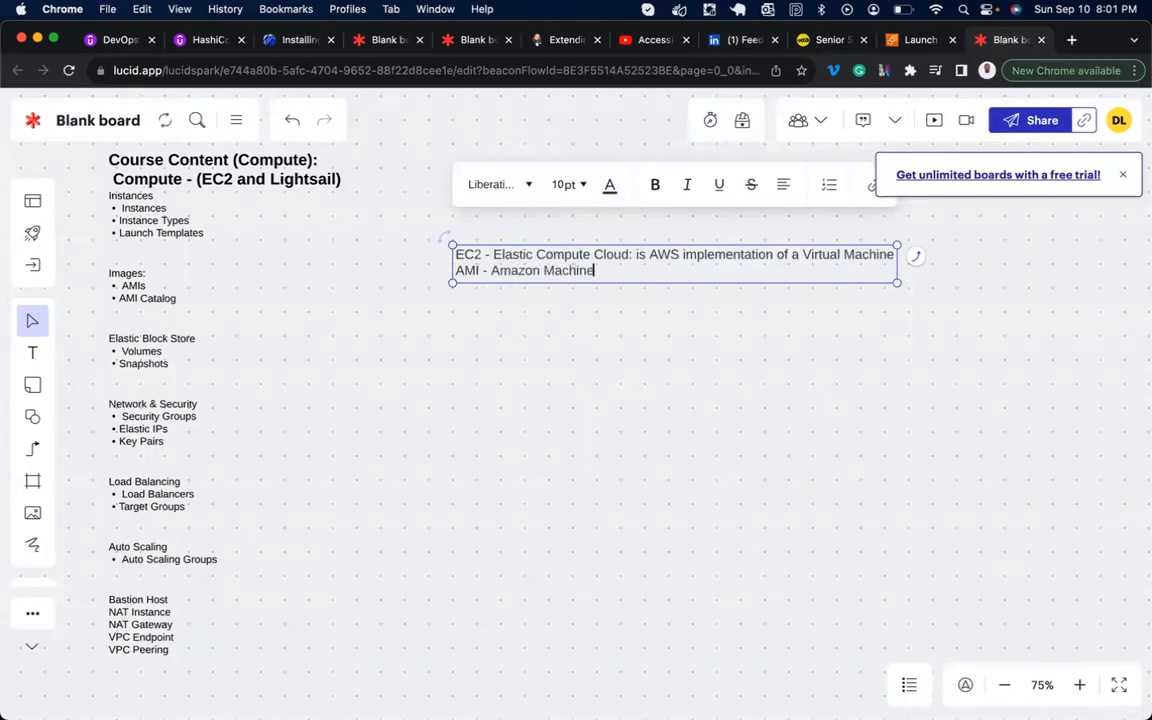
{"action": "type", "text": " Images: These a"}
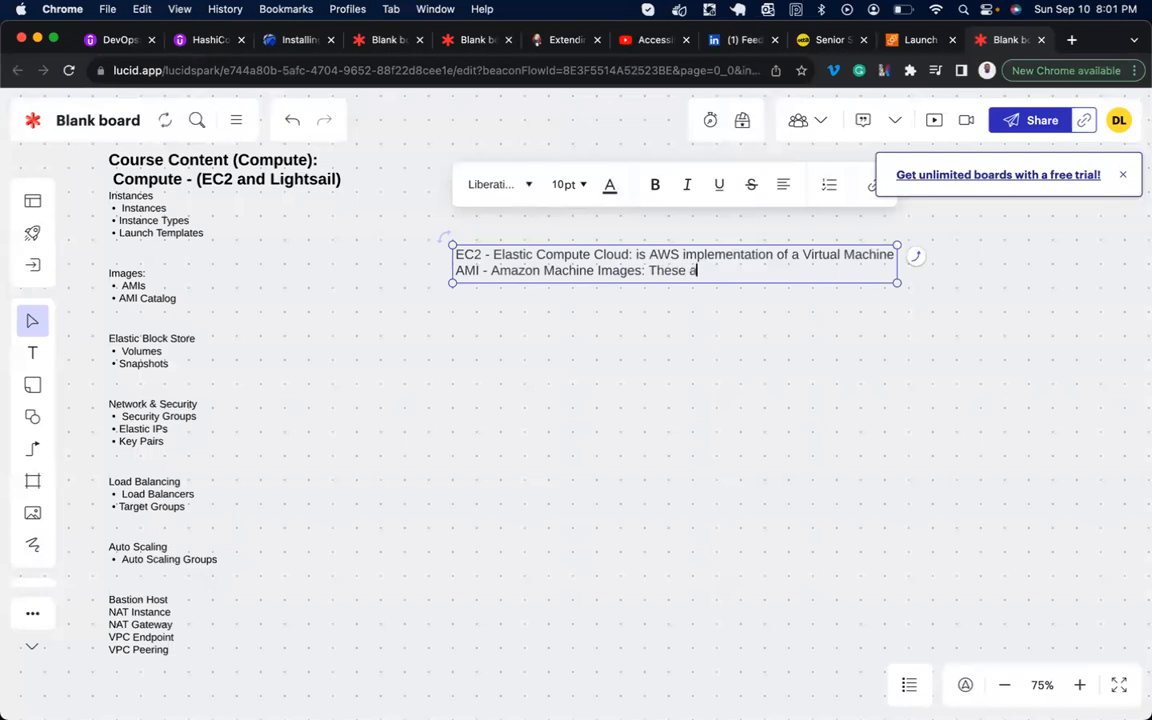
{"action": "type", "text": "re pre-built images"}
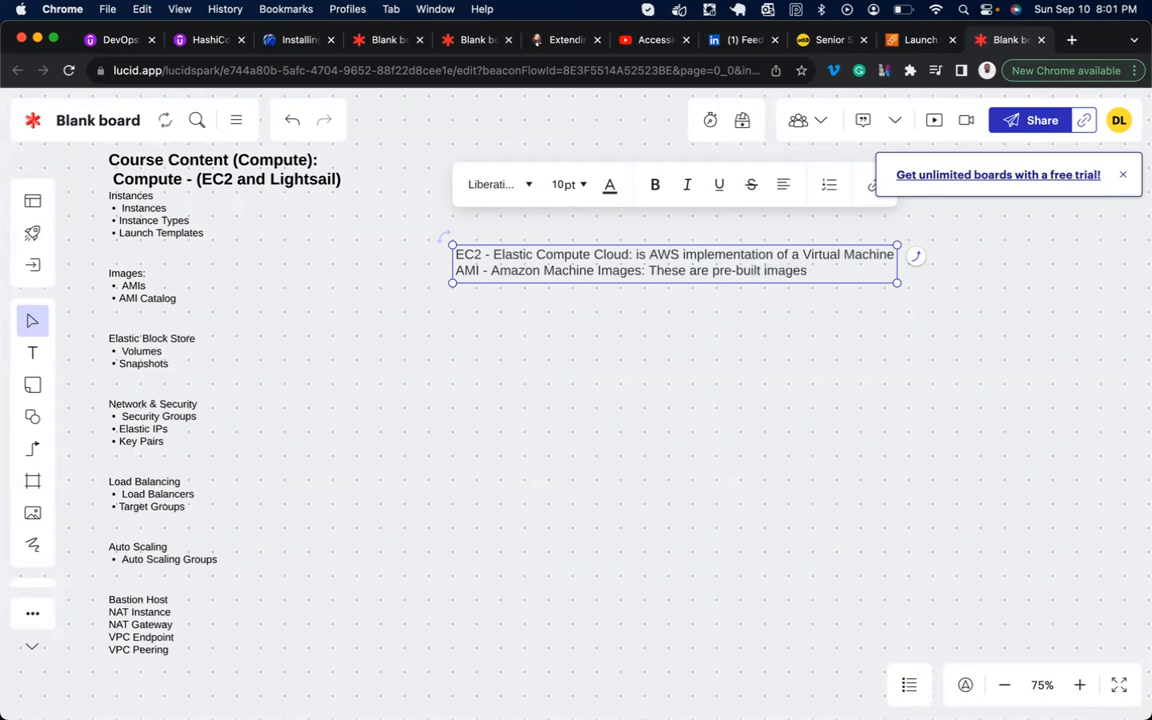
Extend the AMI line with " for different services such as; application, OSs etc".
{"action": "type", "text": " for different services"}
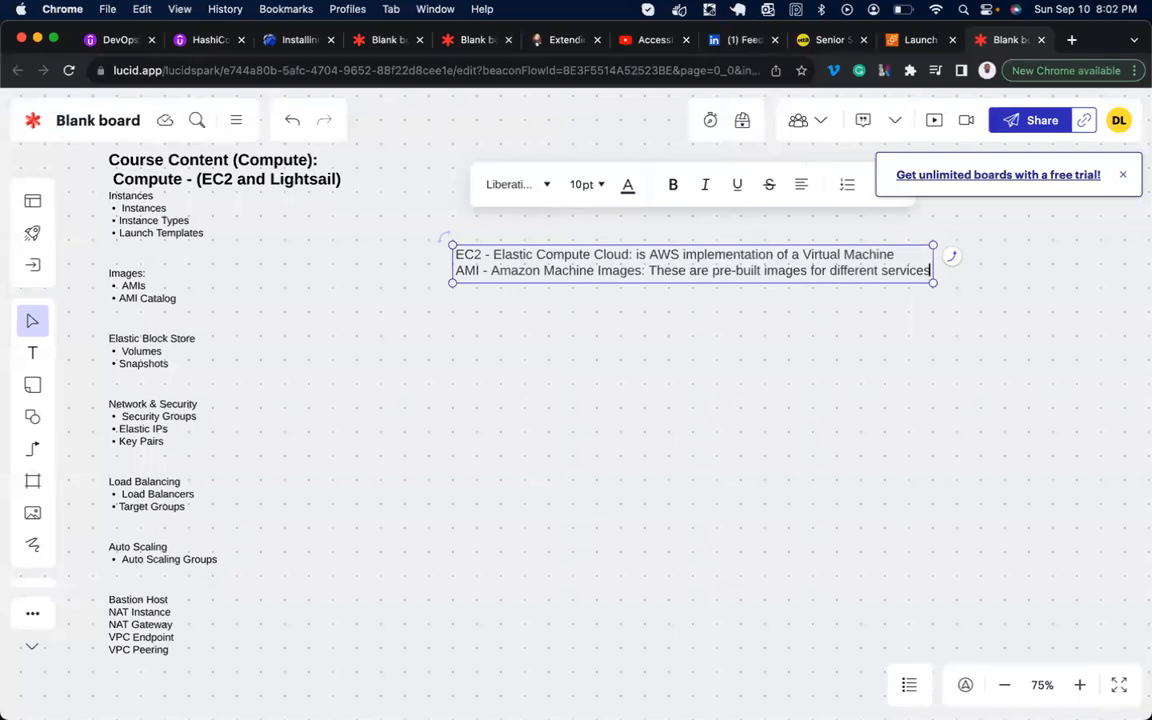
{"action": "type", "text": "such as"}
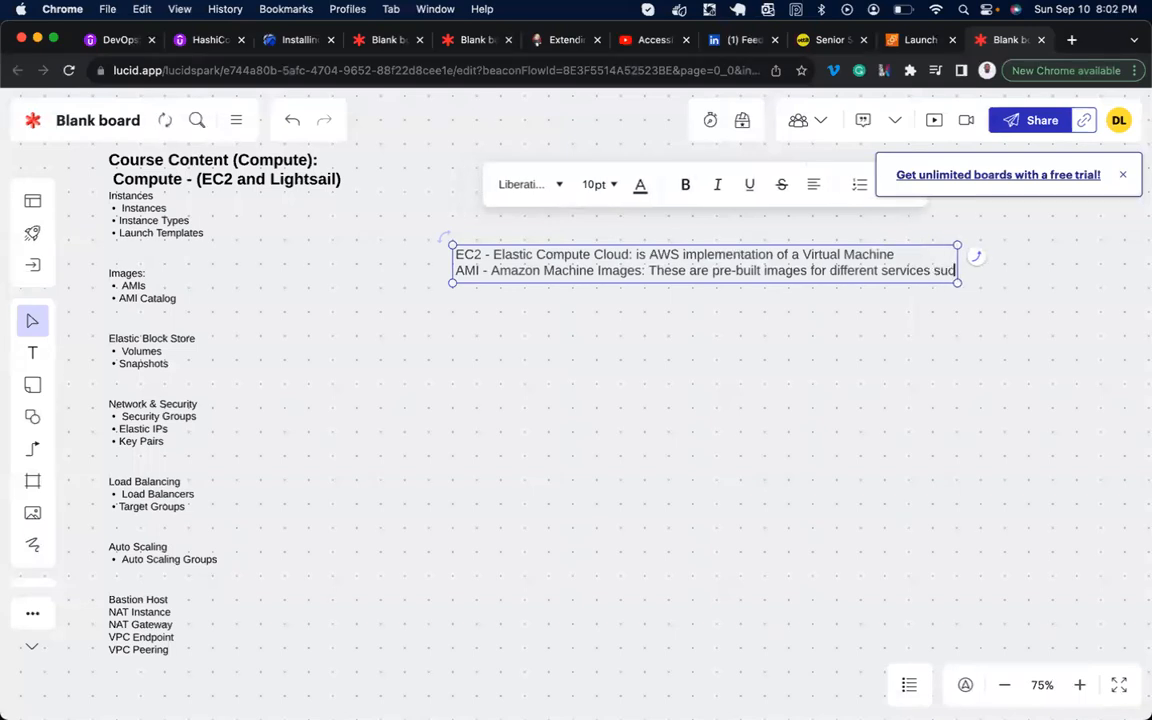
{"action": "type", "text": "; app"}
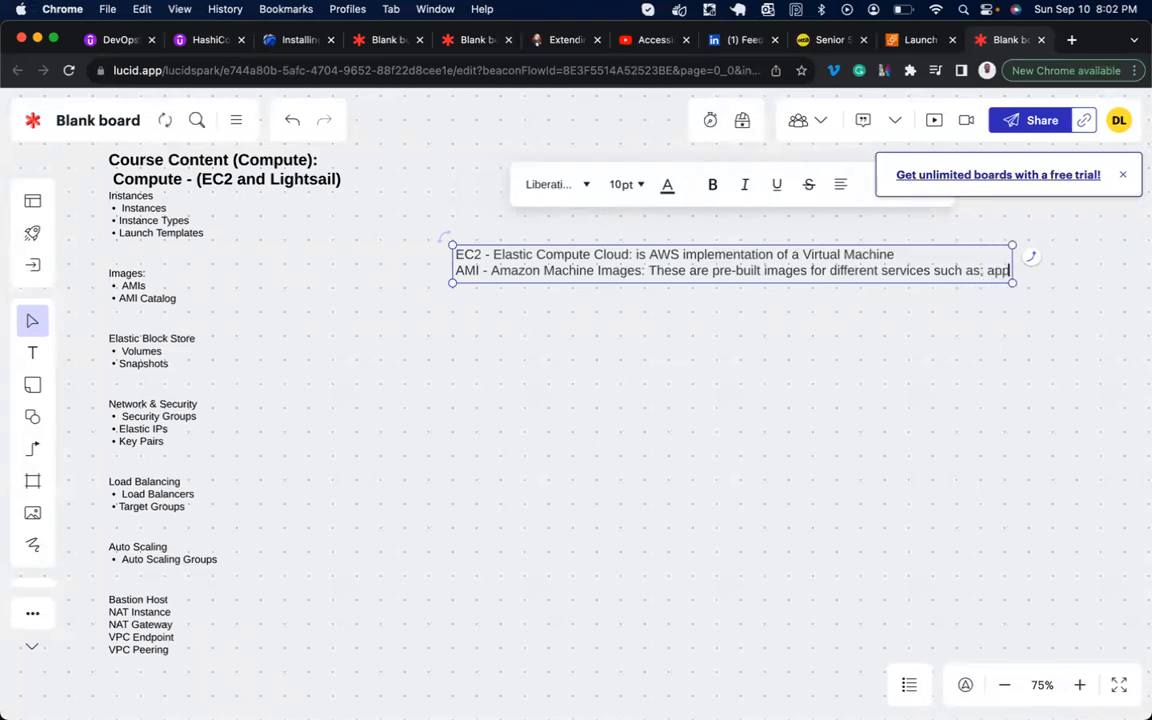
{"action": "type", "text": "lication, OS"}
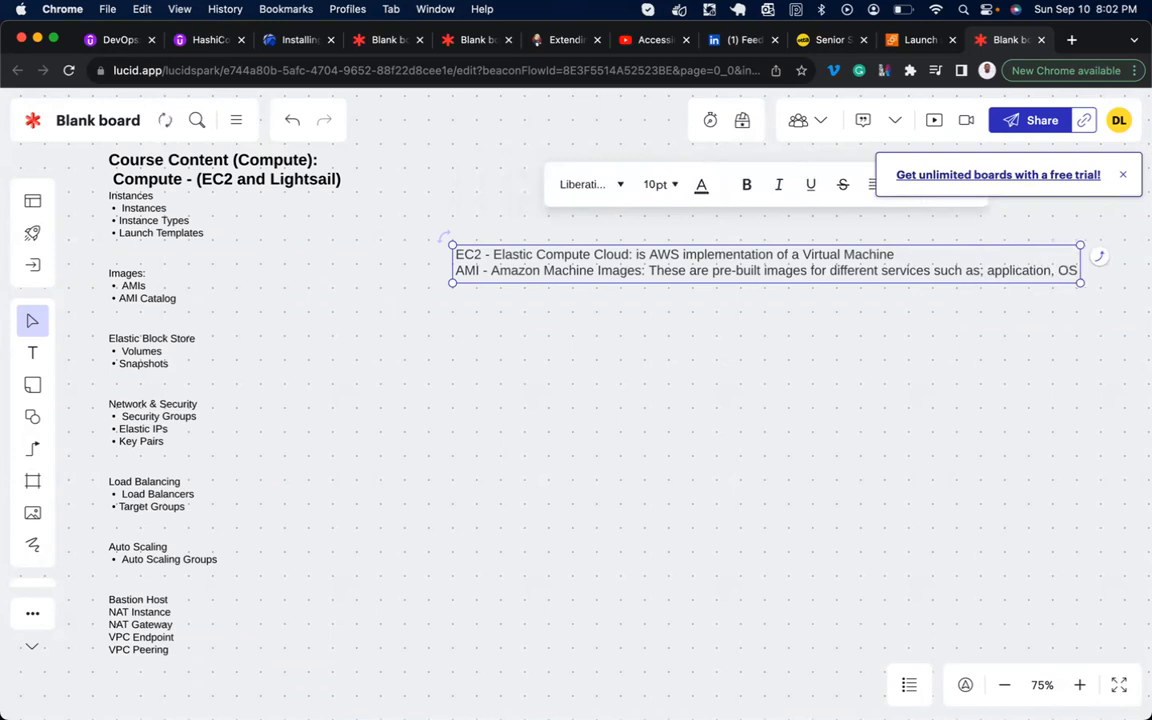
{"action": "type", "text": "s"}
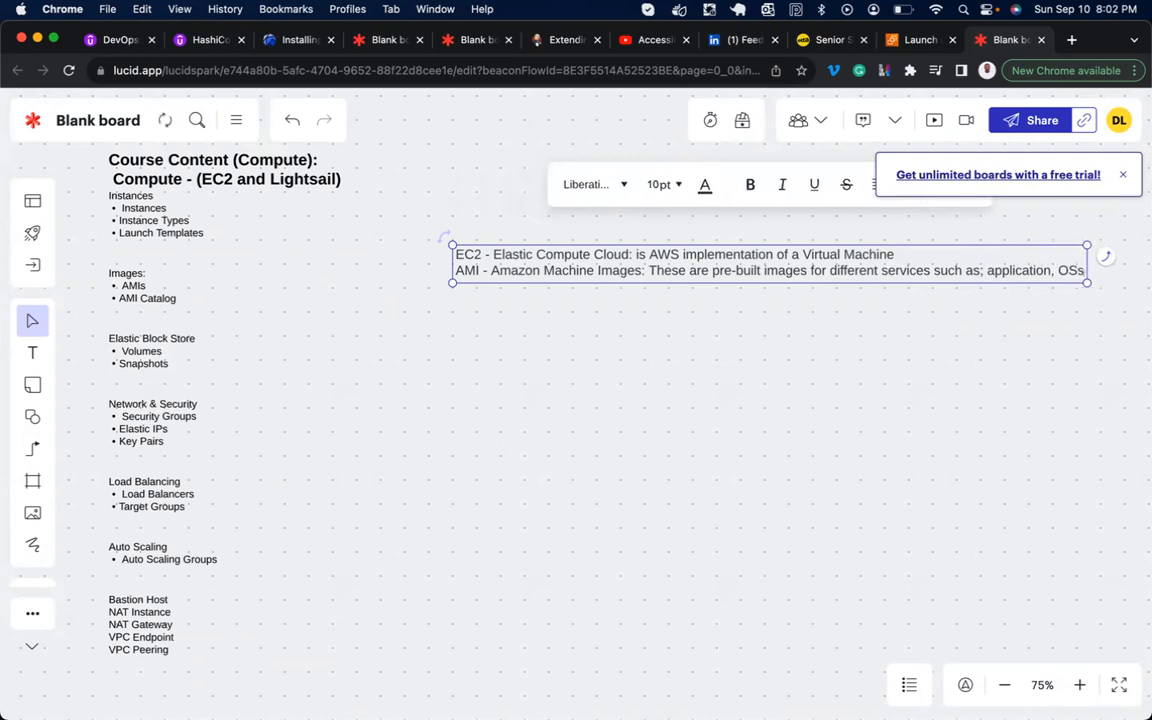
{"action": "type", "text": " etc"}
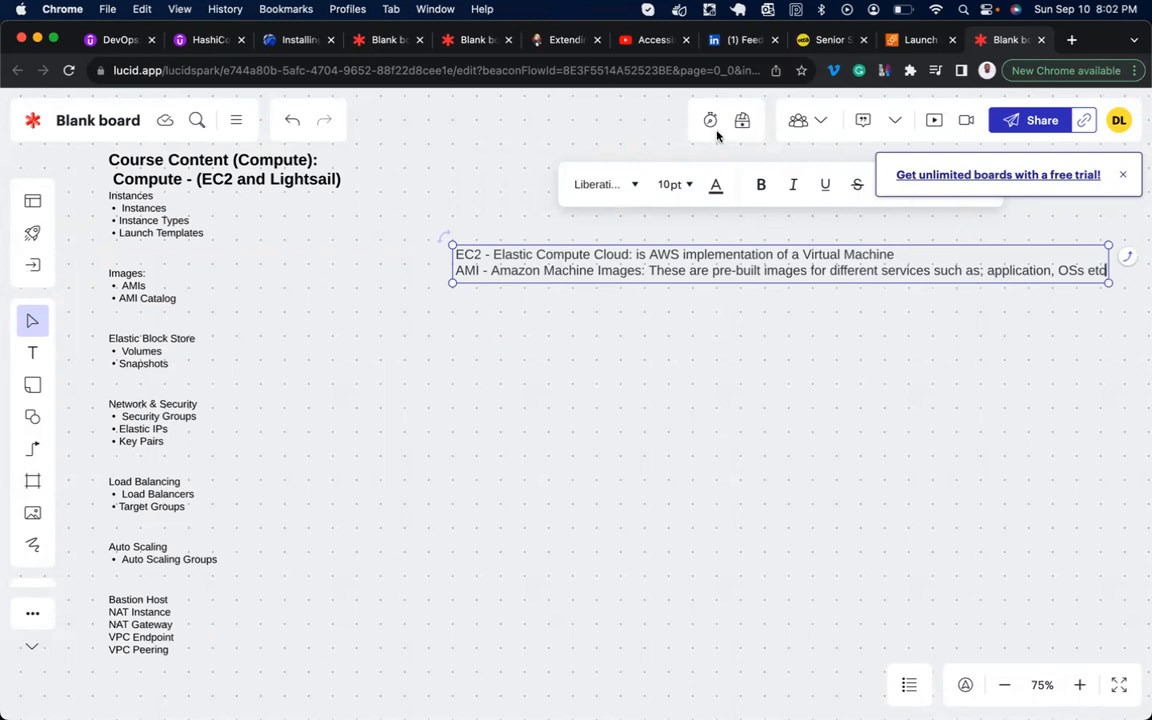
Return to the AWS launch form, review the quick start OS images and open the full AMI catalog.
{"action": "left_click", "coordinate": [922, 39]}
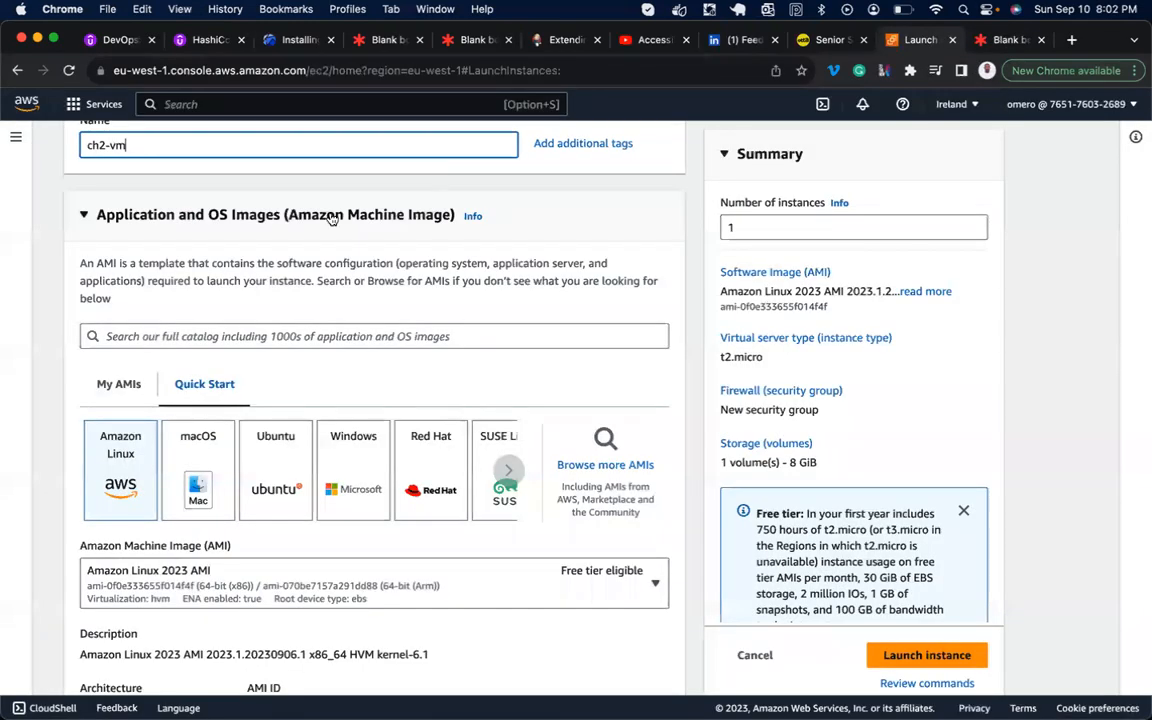
{"action": "scroll", "coordinate": [218, 392], "scroll_direction": "down", "scroll_amount": 2}
{"action": "scroll", "coordinate": [218, 392], "scroll_direction": "up", "scroll_amount": 1}
{"action": "scroll", "coordinate": [218, 392], "scroll_direction": "down", "scroll_amount": 2}
{"action": "scroll", "coordinate": [218, 392], "scroll_direction": "up", "scroll_amount": 4}
{"action": "scroll", "coordinate": [218, 392], "scroll_direction": "up", "scroll_amount": 1}
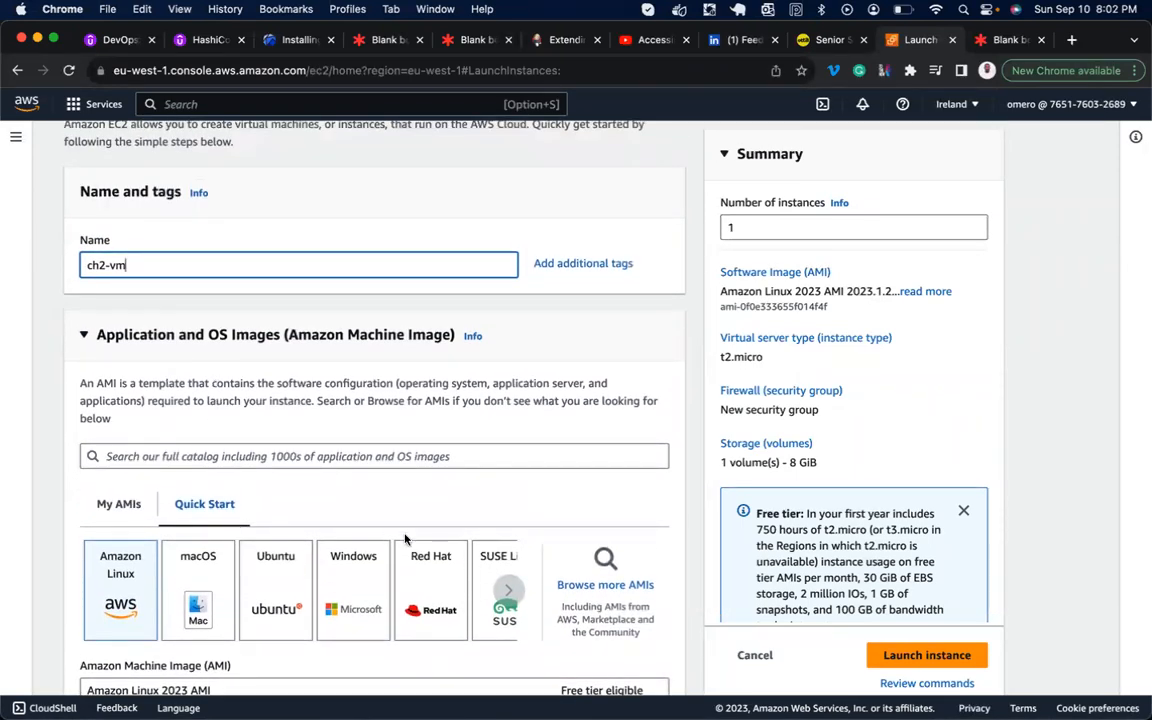
{"action": "scroll", "coordinate": [368, 486], "scroll_direction": "down", "scroll_amount": 3}
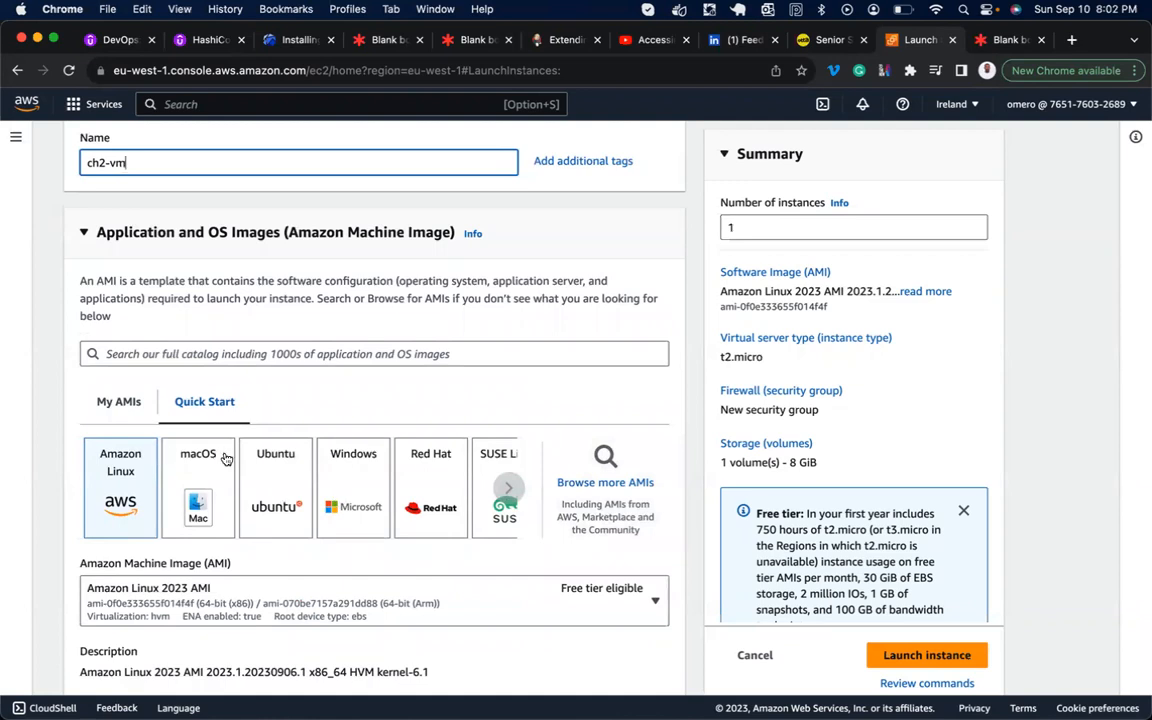
{"action": "left_click", "coordinate": [615, 484]}
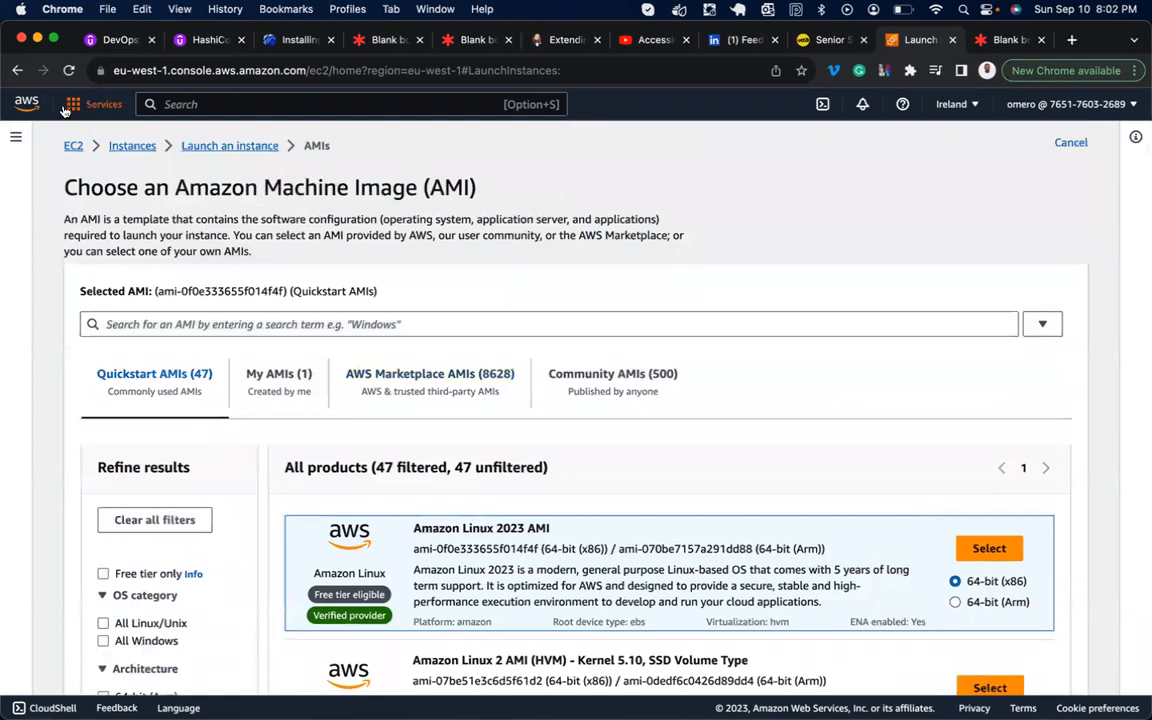
Review the list of AWS service categories and the EC2 navigation sections, closing each when done.
{"action": "left_click", "coordinate": [76, 105]}
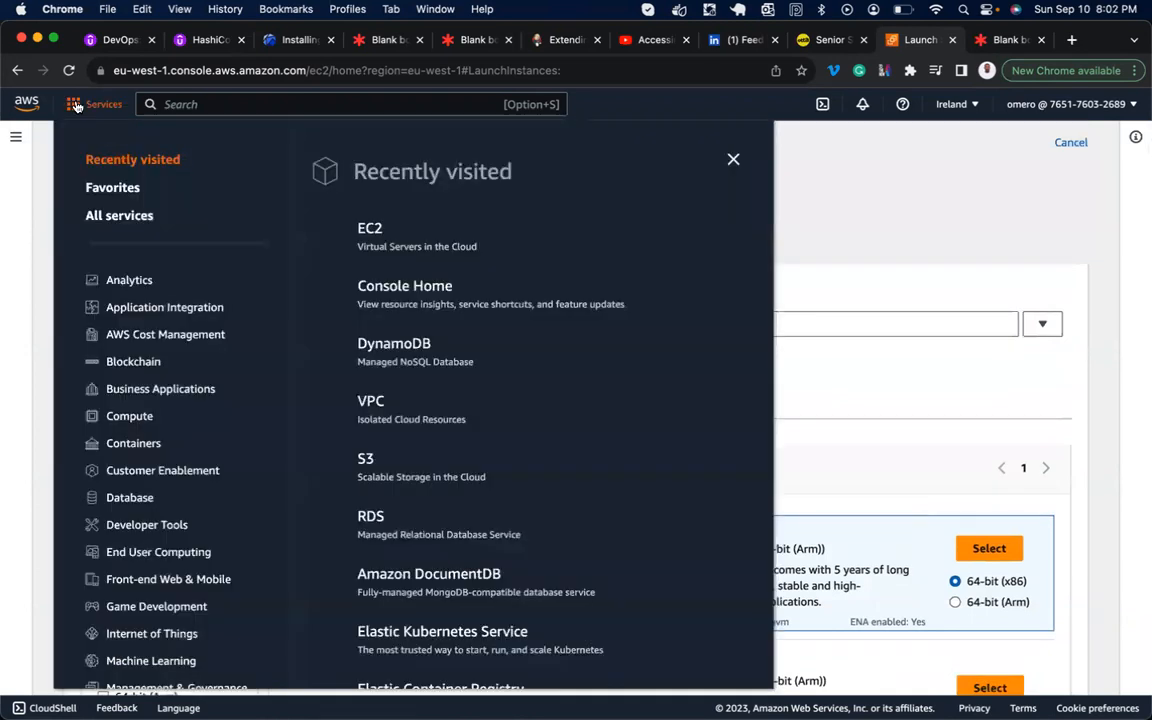
{"action": "scroll", "coordinate": [85, 390], "scroll_direction": "down", "scroll_amount": 5}
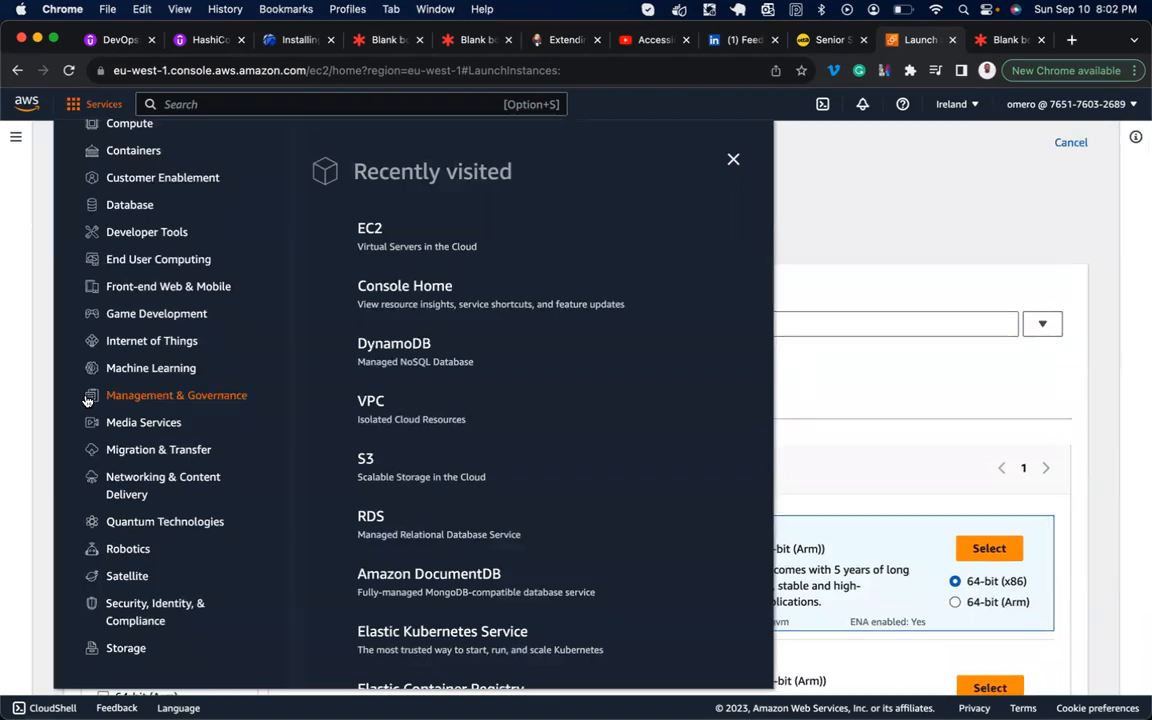
{"action": "scroll", "coordinate": [87, 399], "scroll_direction": "up", "scroll_amount": 5}
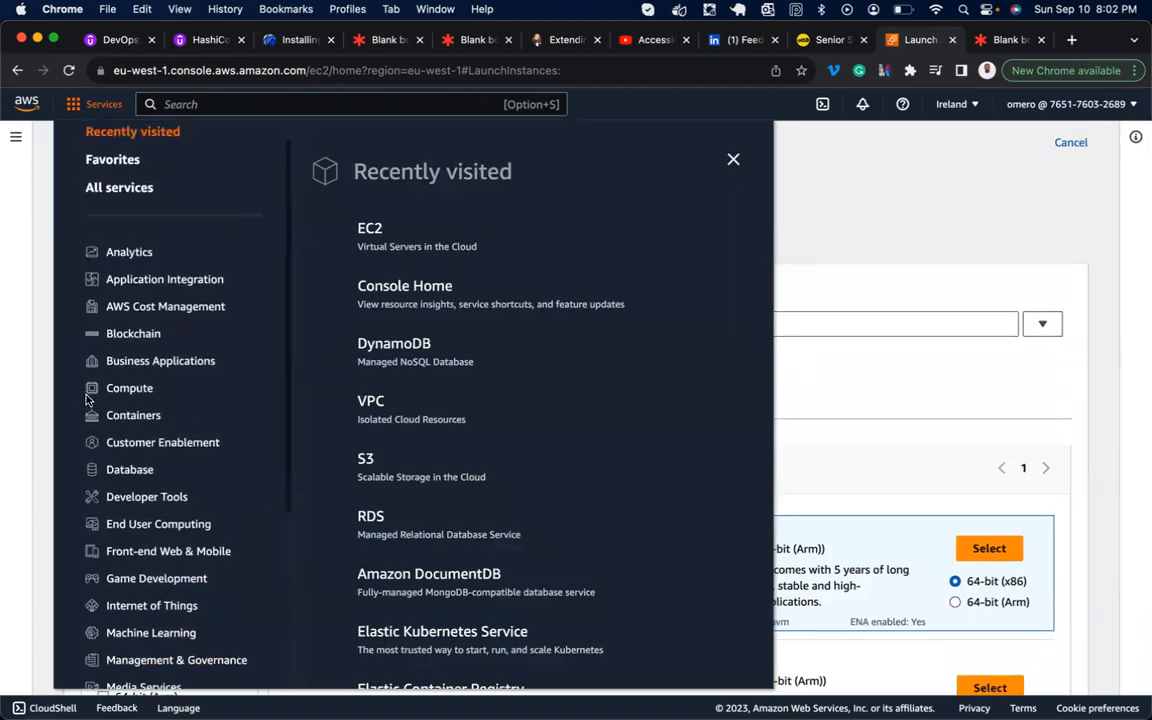
{"action": "scroll", "coordinate": [135, 500], "scroll_direction": "down", "scroll_amount": 2}
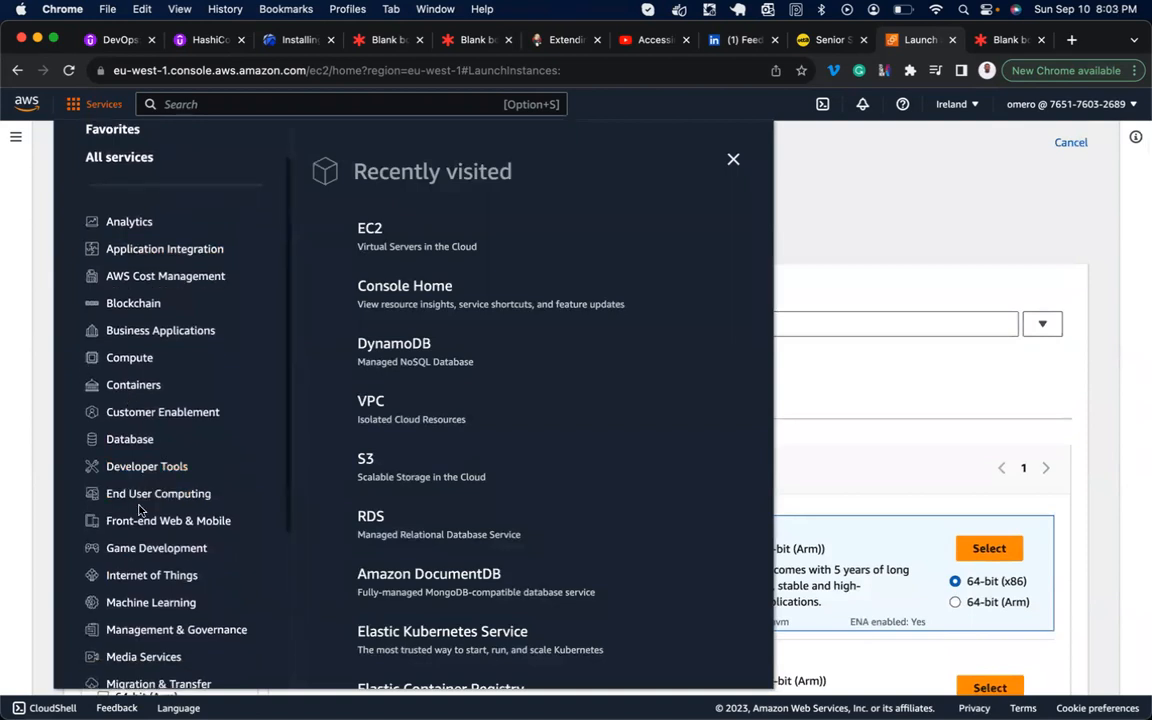
{"action": "scroll", "coordinate": [135, 550], "scroll_direction": "down", "scroll_amount": 2}
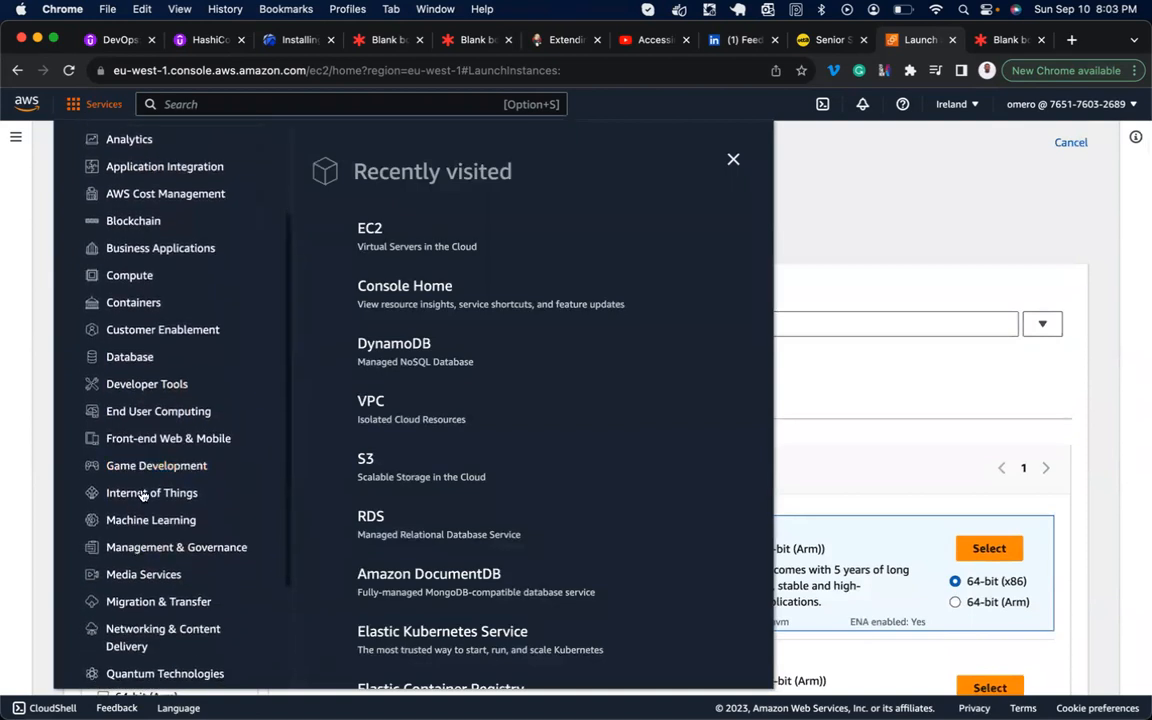
{"action": "scroll", "coordinate": [155, 540], "scroll_direction": "down", "scroll_amount": 4}
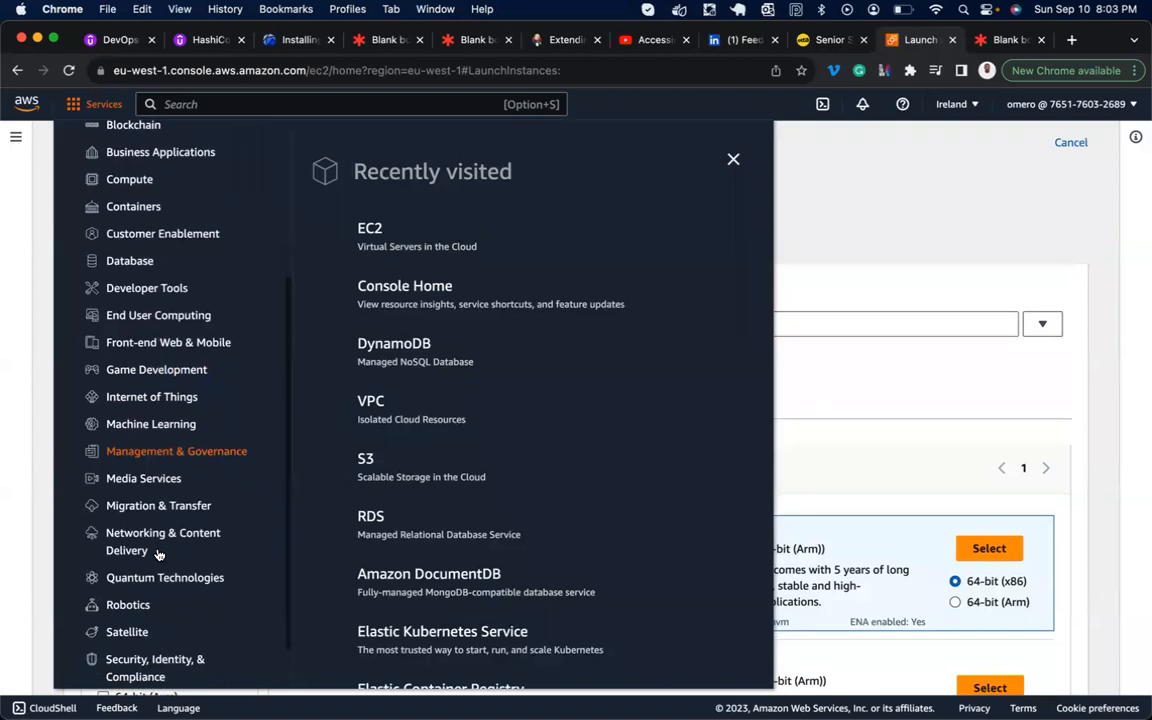
{"action": "scroll", "coordinate": [158, 552], "scroll_direction": "up", "scroll_amount": 10}
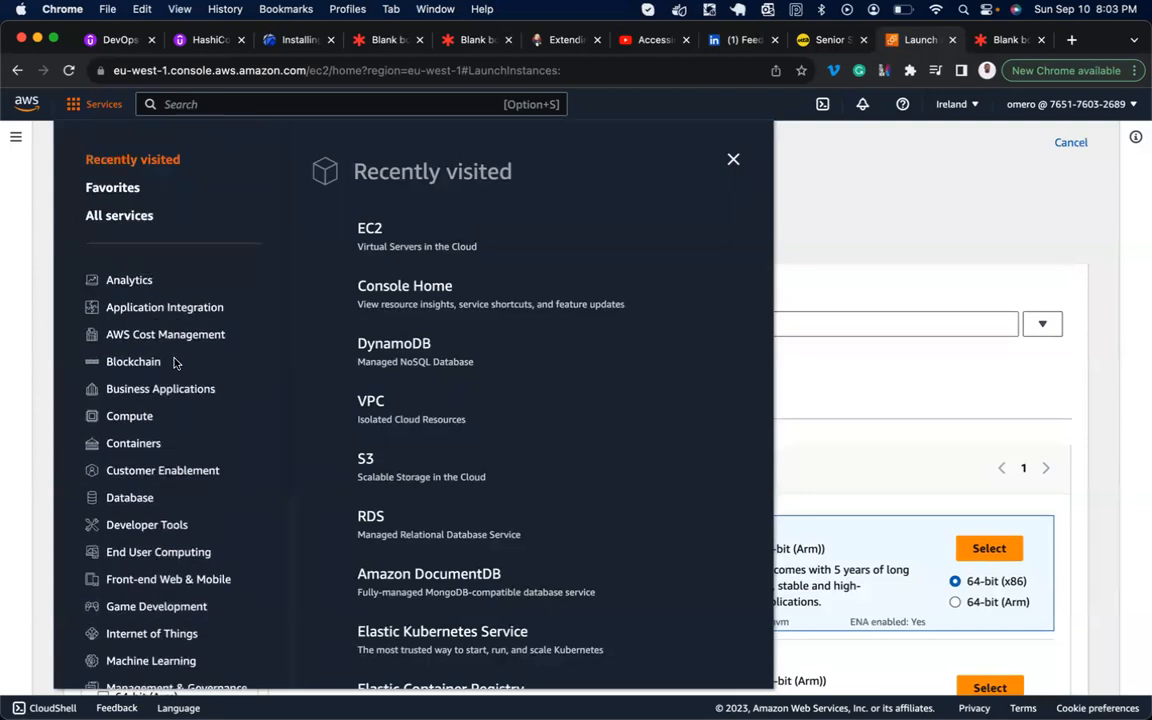
{"action": "left_click", "coordinate": [34, 152]}
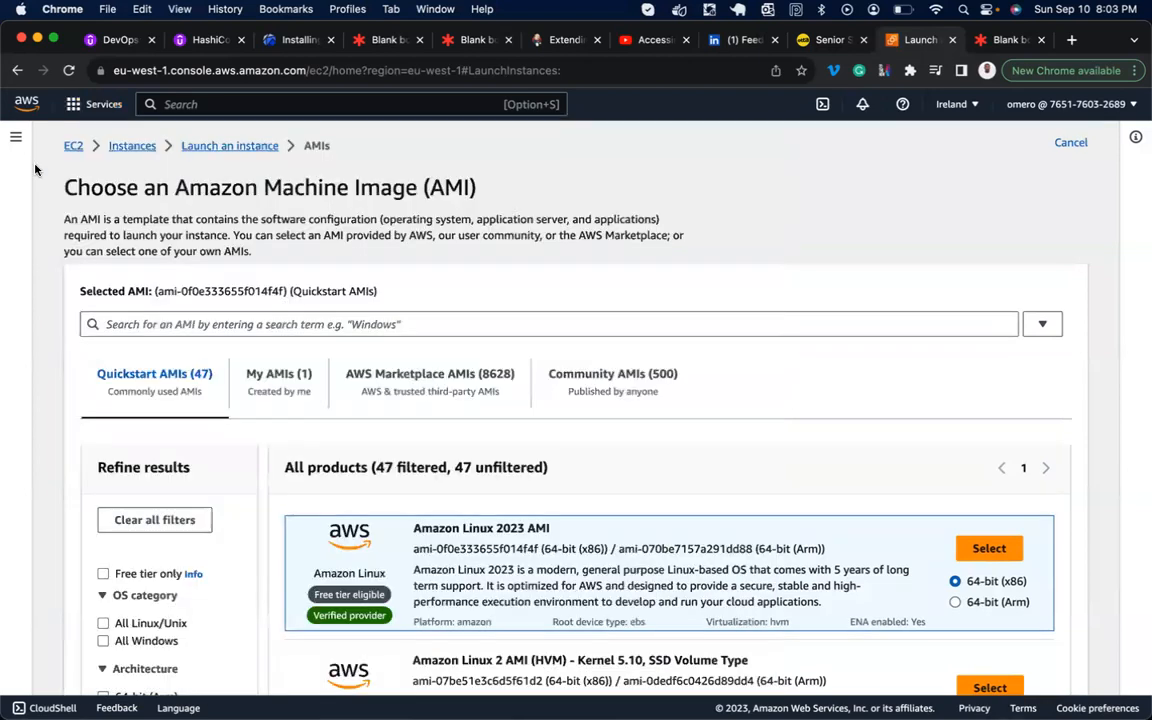
{"action": "left_click", "coordinate": [16, 142]}
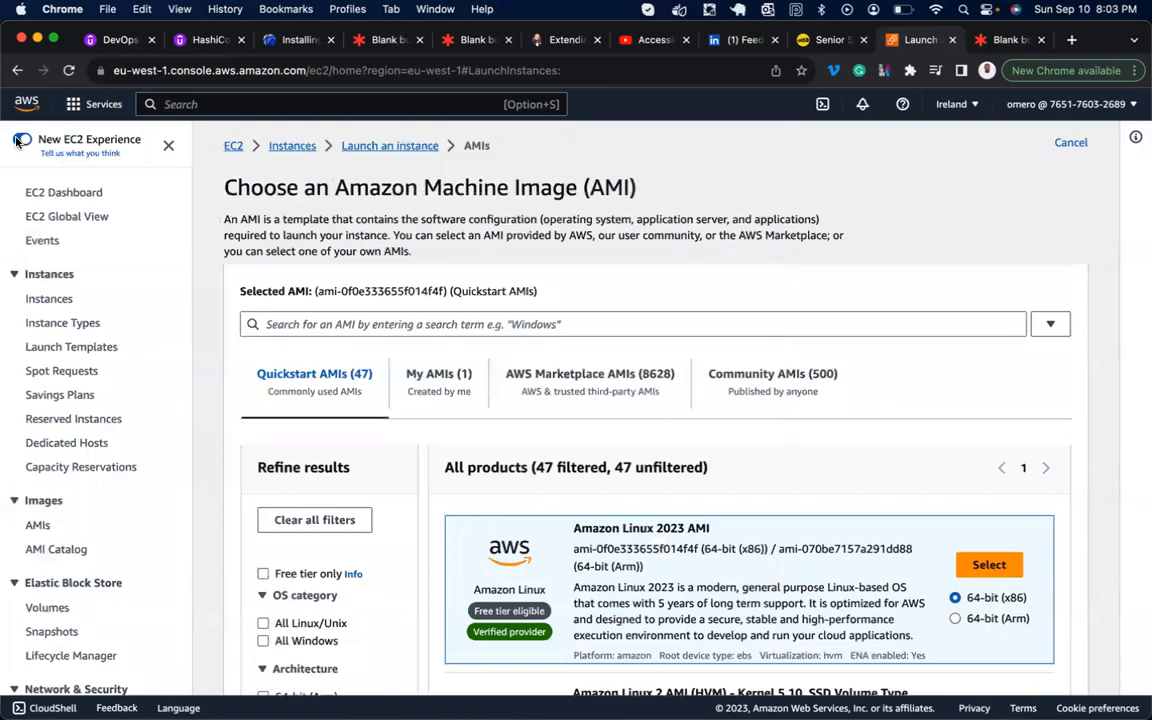
{"action": "left_click", "coordinate": [168, 145]}
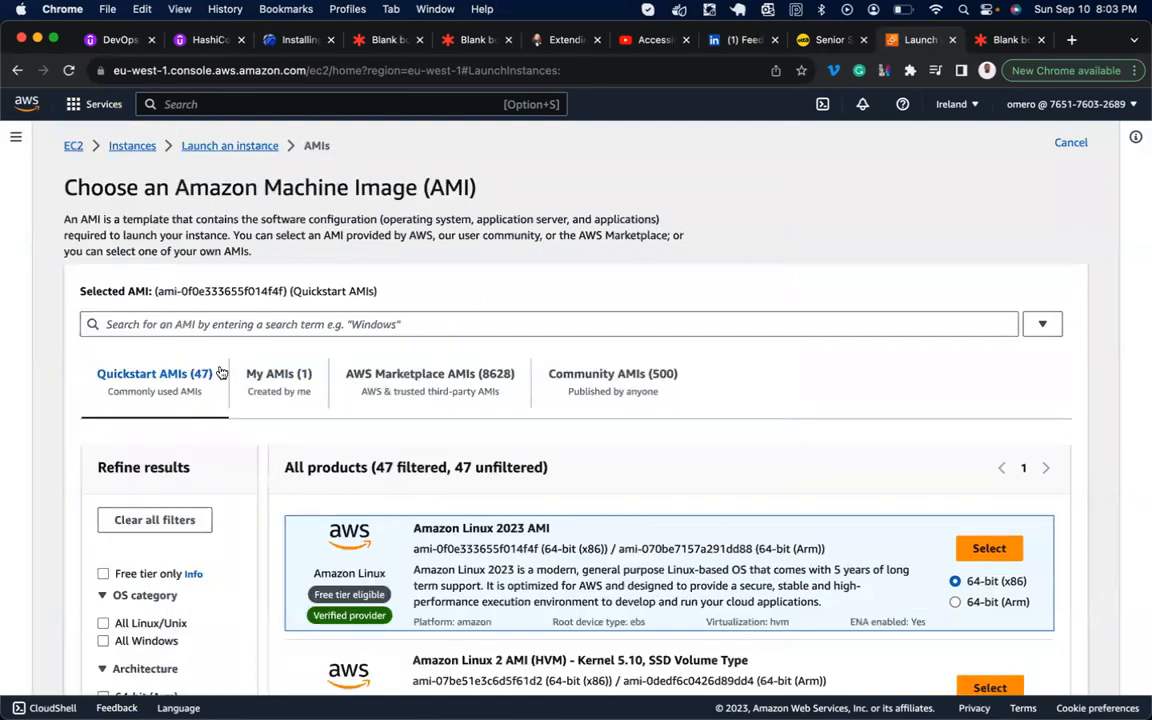
Filter the Quickstart AMIs by All Linux/Unix and by All Windows in turn, clearing each filter again.
{"action": "scroll", "coordinate": [185, 460], "scroll_direction": "down", "scroll_amount": 1}
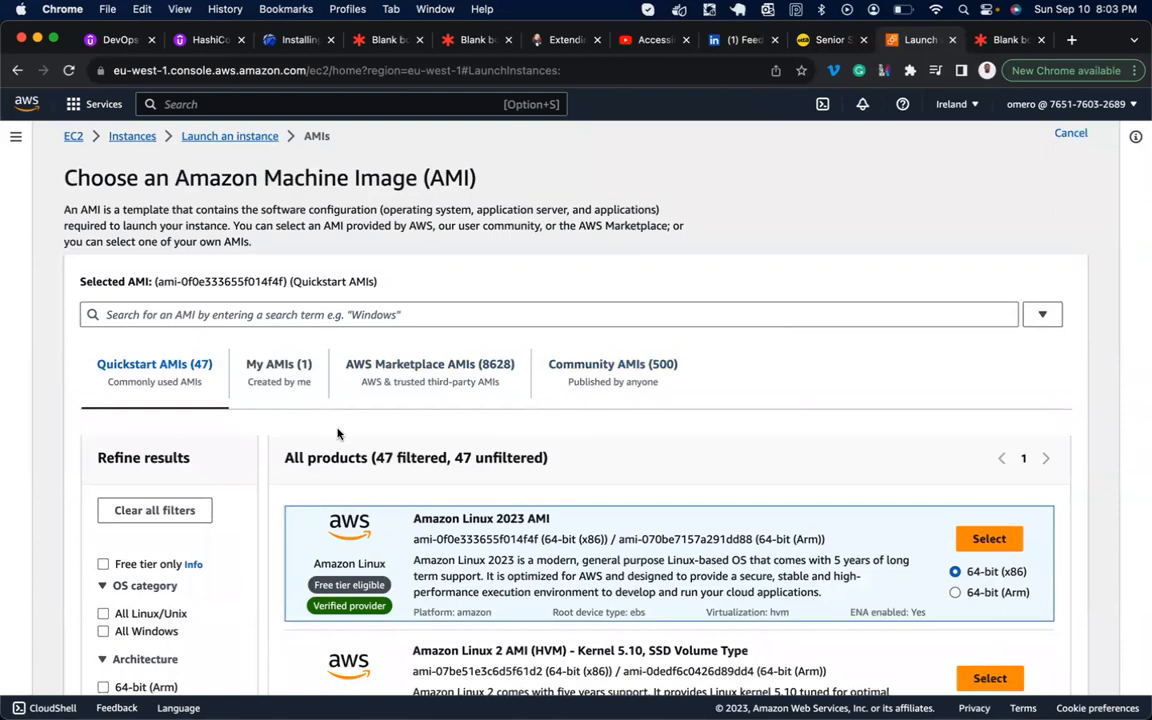
{"action": "scroll", "coordinate": [406, 416], "scroll_direction": "down", "scroll_amount": 1}
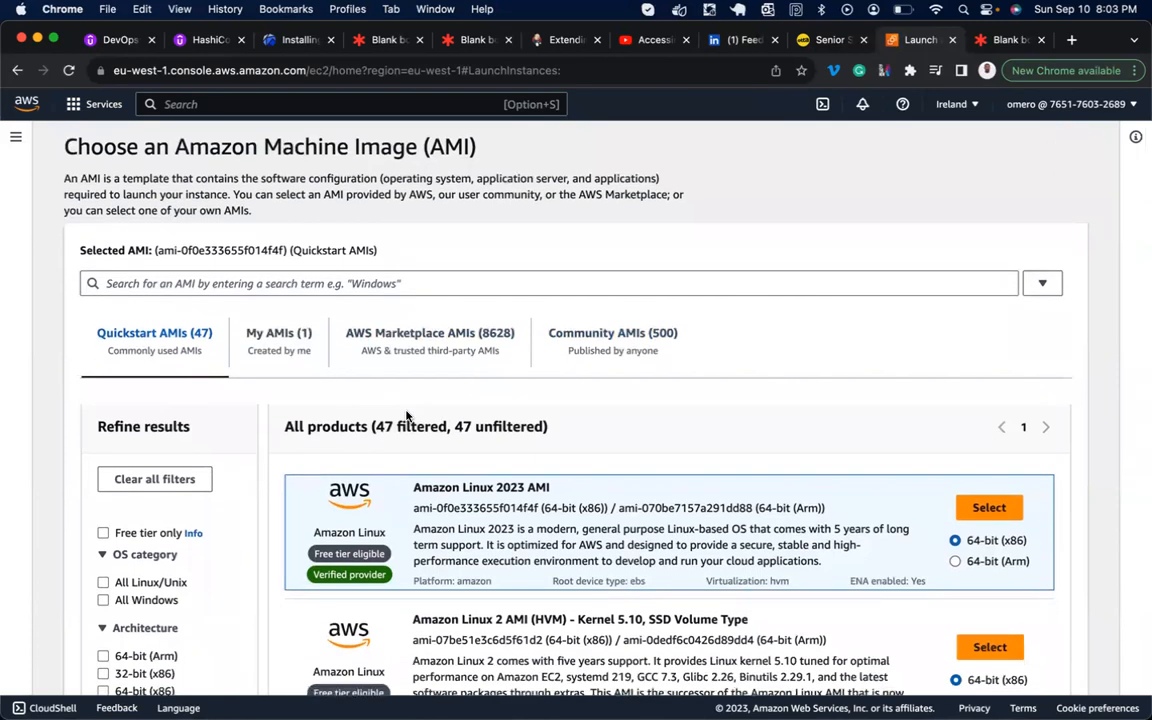
{"action": "scroll", "coordinate": [406, 416], "scroll_direction": "down", "scroll_amount": 5}
{"action": "scroll", "coordinate": [188, 355], "scroll_direction": "up", "scroll_amount": 2}
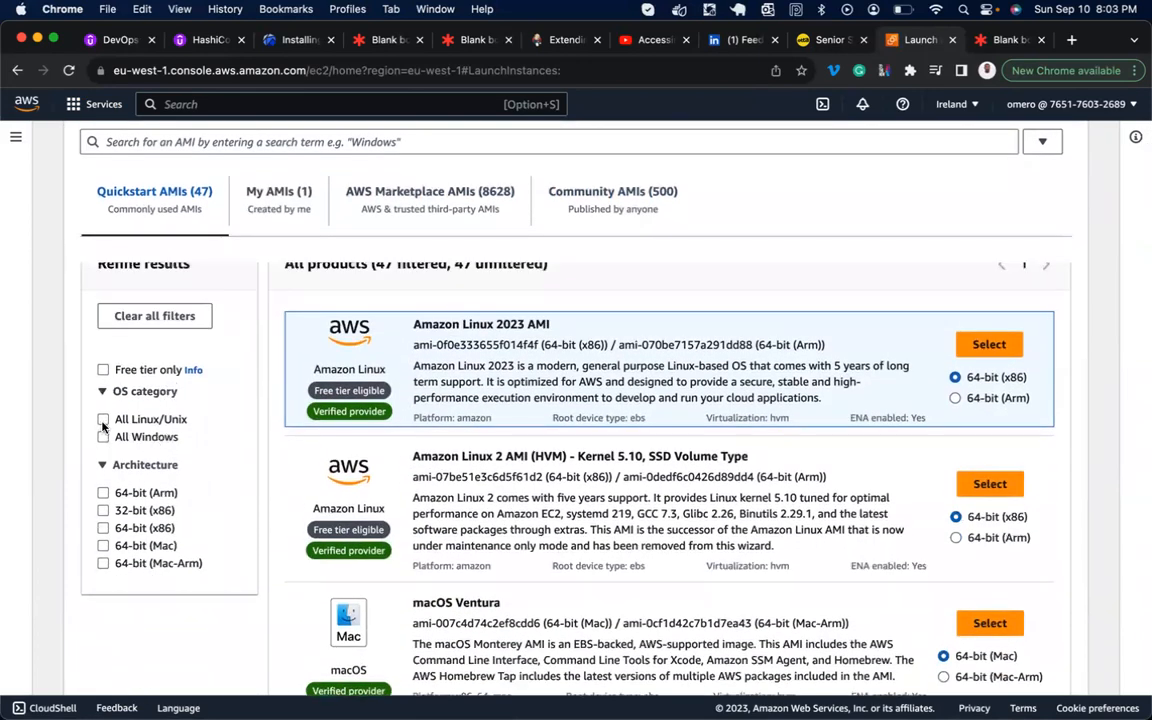
{"action": "left_click", "coordinate": [103, 421]}
{"action": "left_click", "coordinate": [103, 421]}
{"action": "left_click", "coordinate": [103, 437]}
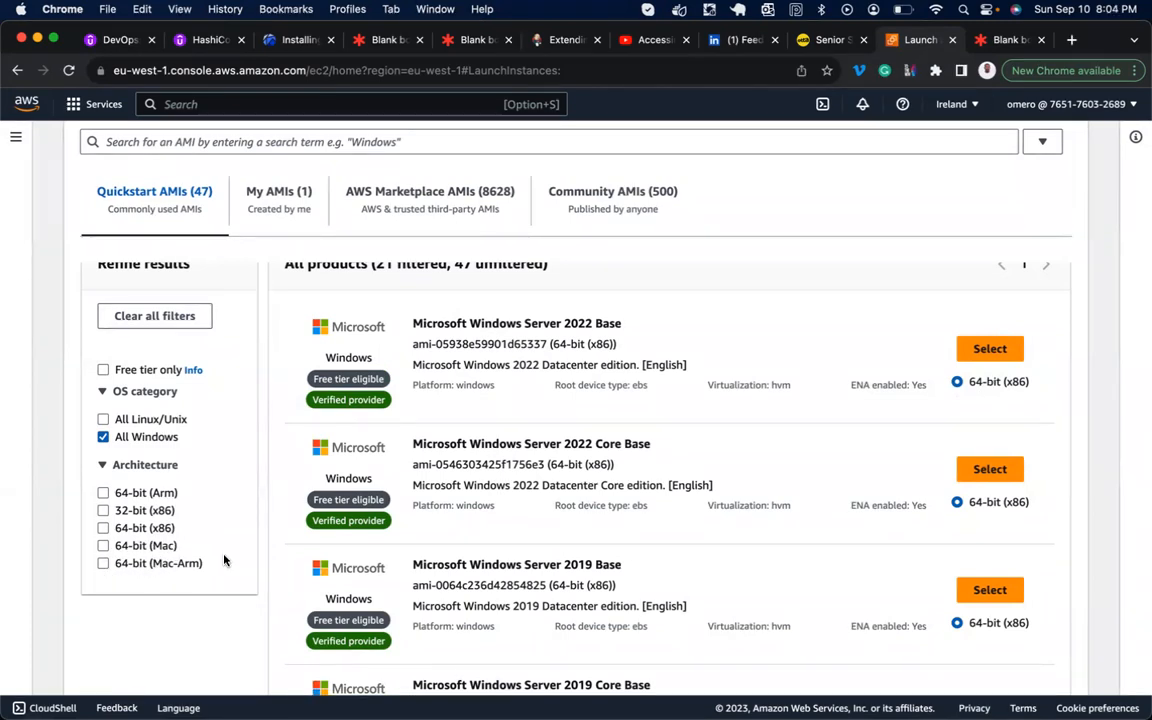
{"action": "left_click", "coordinate": [103, 437]}
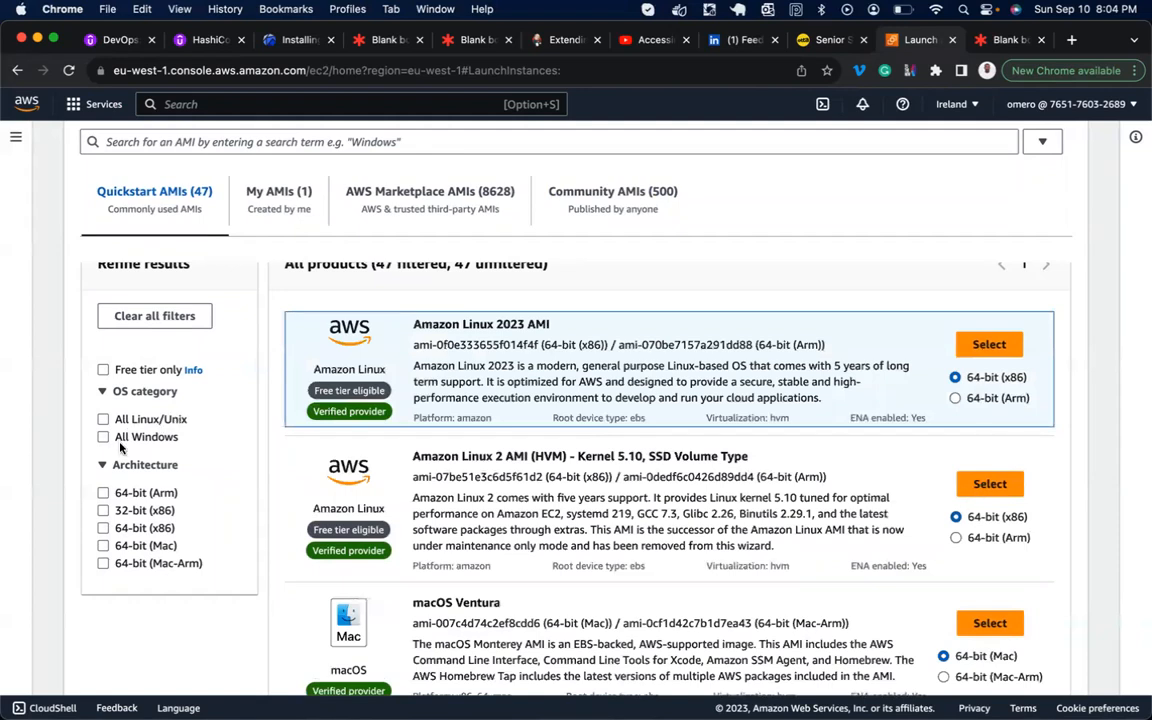
Filter the Quickstart AMIs to free tier only, remove that filter and go back to the catalog's AMI sources.
{"action": "scroll", "coordinate": [155, 430], "scroll_direction": "down", "scroll_amount": 2}
{"action": "scroll", "coordinate": [155, 430], "scroll_direction": "up", "scroll_amount": 2}
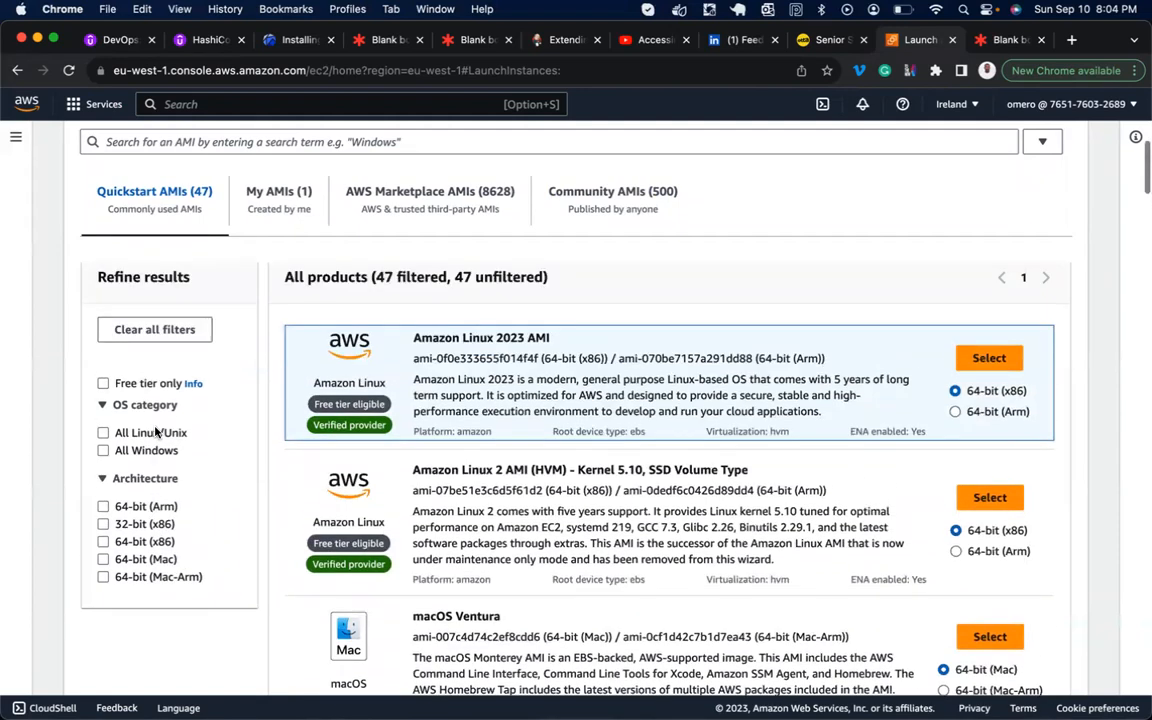
{"action": "left_click", "coordinate": [103, 385]}
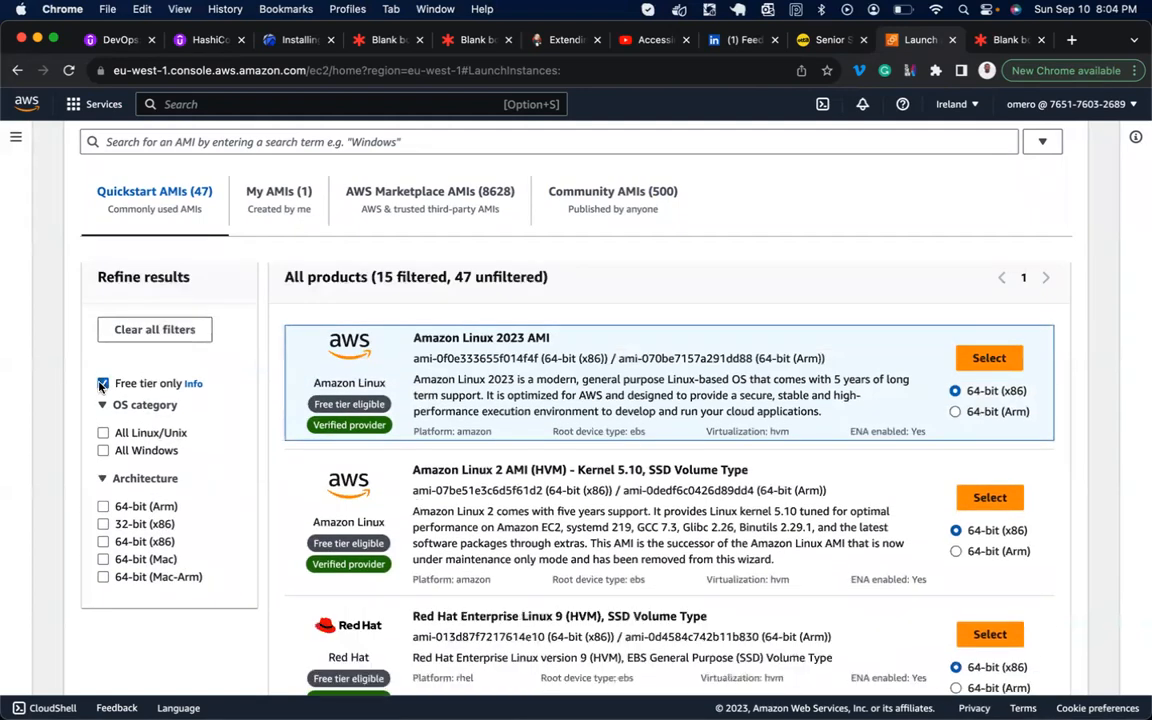
{"action": "left_click", "coordinate": [102, 384]}
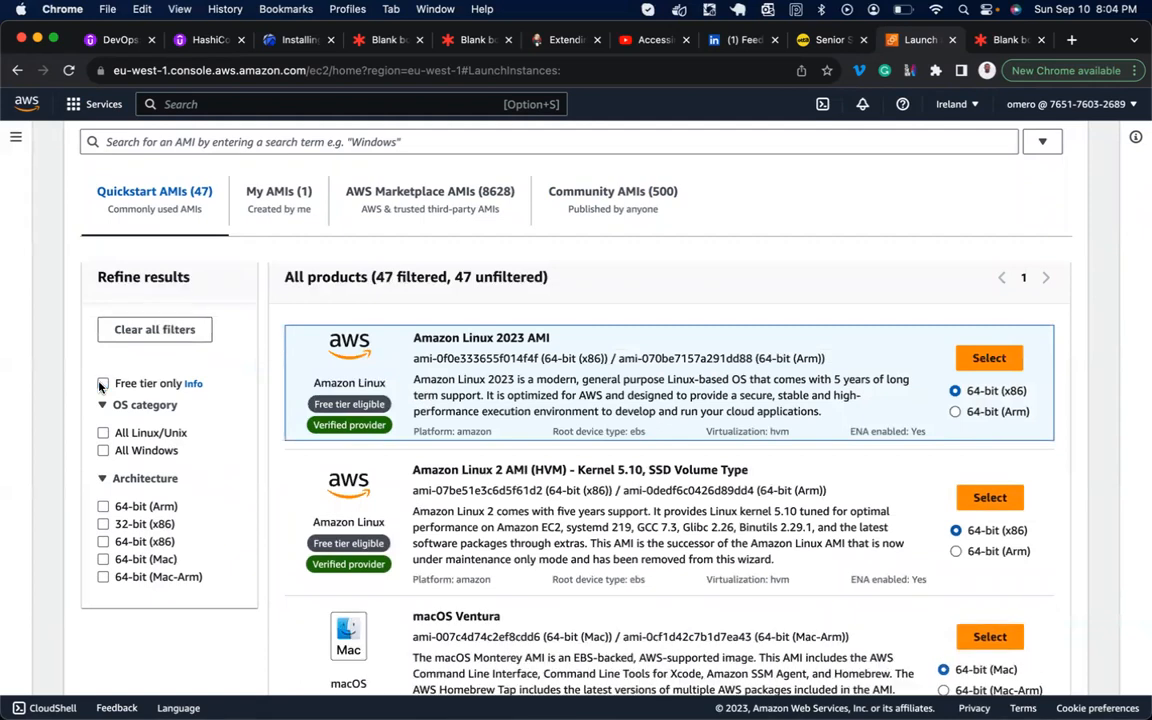
{"action": "scroll", "coordinate": [95, 370], "scroll_direction": "up", "scroll_amount": 4}
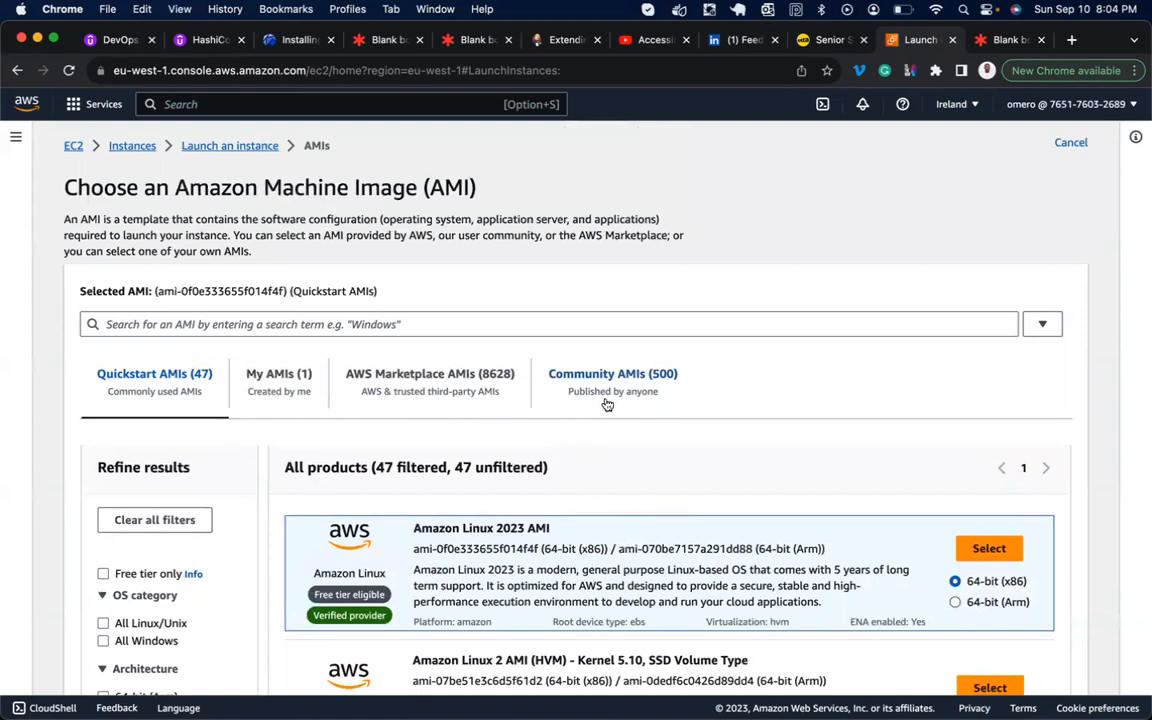
Return from the AMI catalog to the instance launch form's Application and OS Images section.
{"action": "left_click", "coordinate": [260, 148]}
{"action": "scroll", "coordinate": [210, 375], "scroll_direction": "down", "scroll_amount": 1}
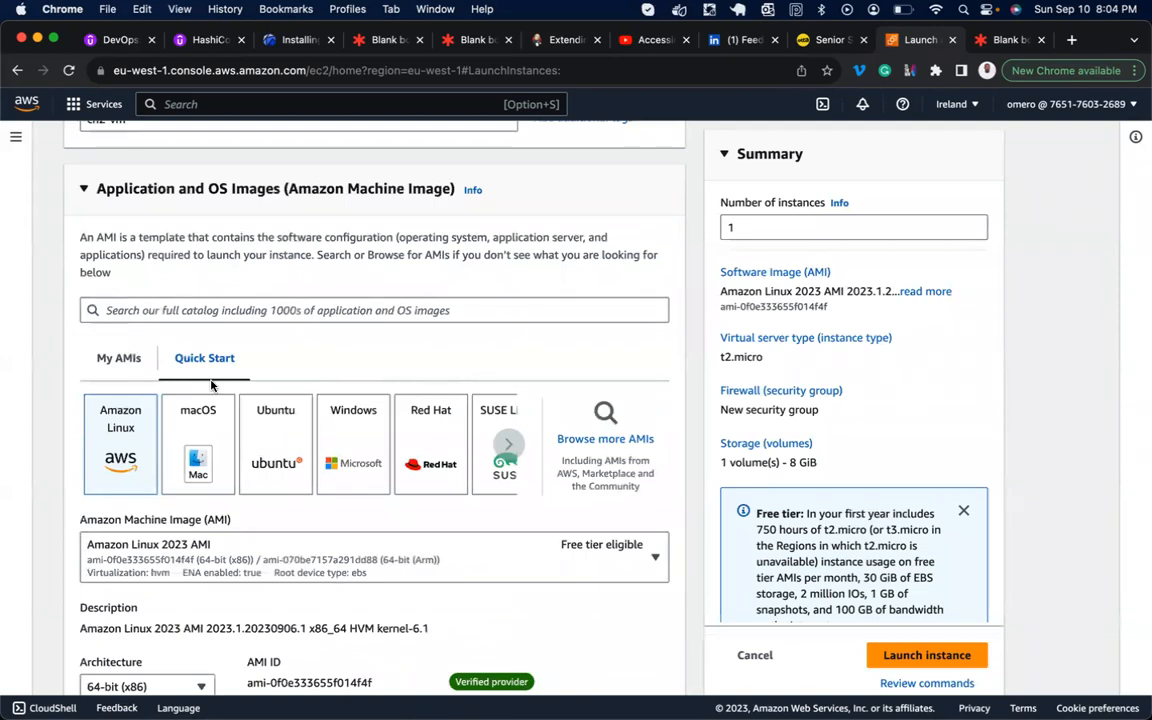
{"action": "scroll", "coordinate": [190, 345], "scroll_direction": "down", "scroll_amount": 1}
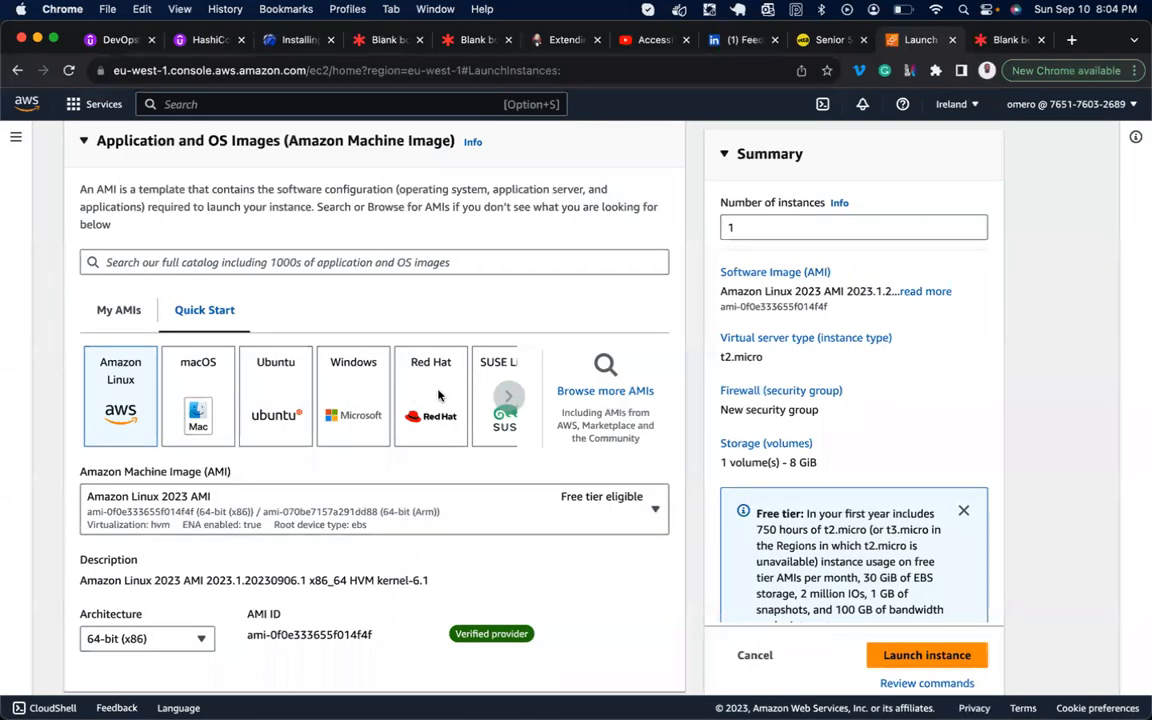
Look through the Quick Start operating systems as far as Debian and return to the start of the row.
{"action": "left_click", "coordinate": [510, 398]}
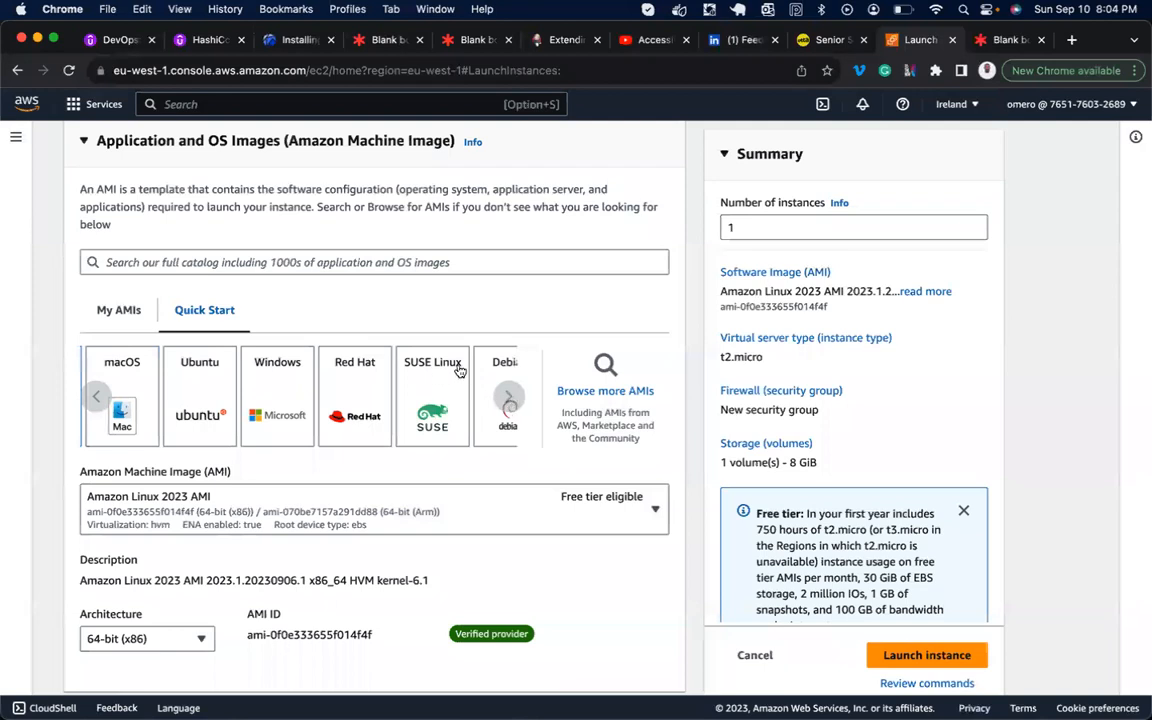
{"action": "left_click", "coordinate": [510, 397]}
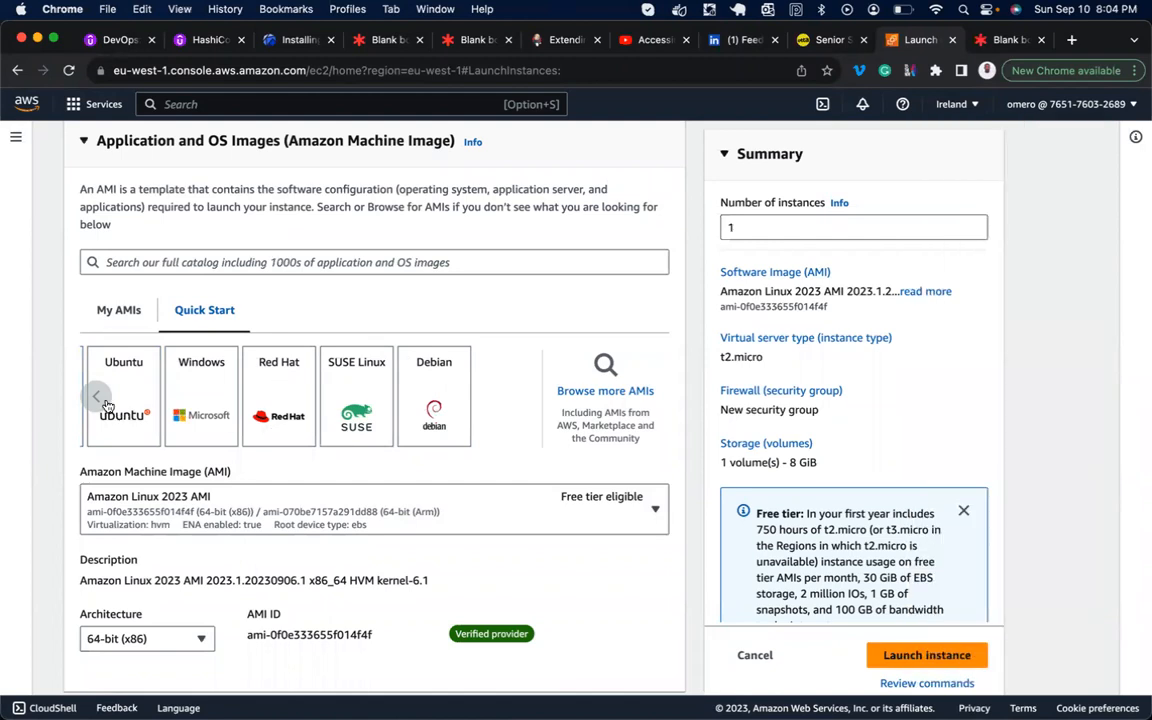
{"action": "left_click", "coordinate": [103, 397]}
{"action": "left_click", "coordinate": [103, 397]}
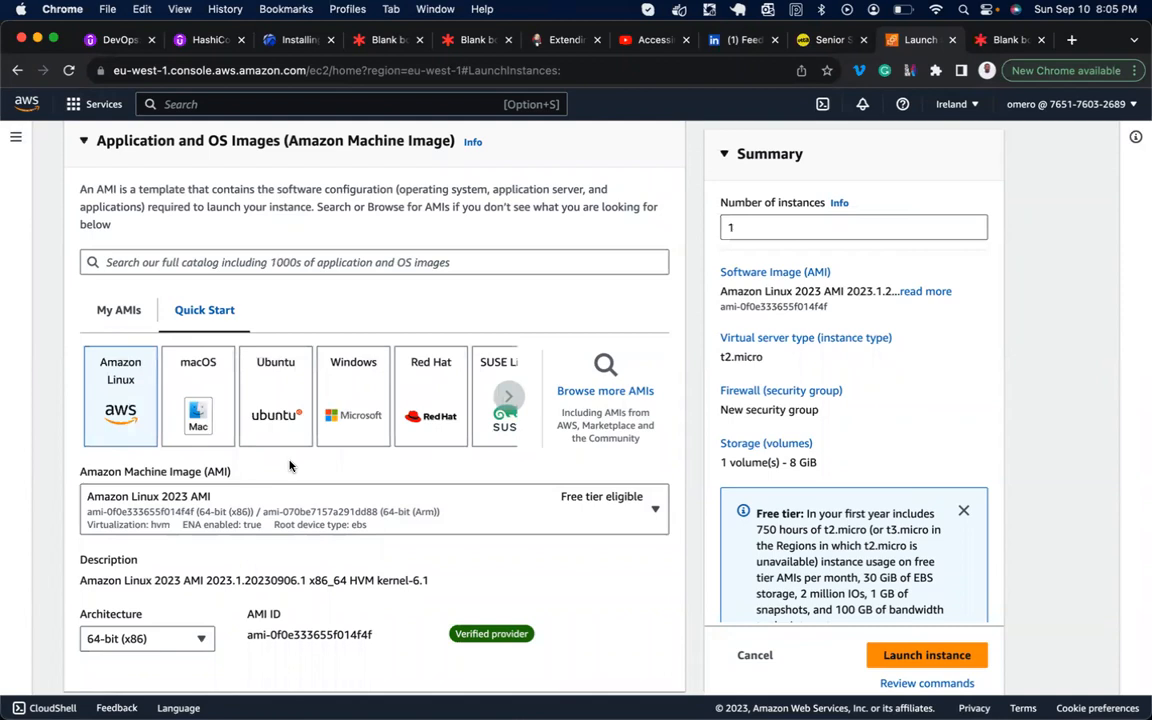
Recheck the instance's Name field and the selected Amazon Linux image on the launch form.
{"action": "scroll", "coordinate": [290, 465], "scroll_direction": "down", "scroll_amount": 2}
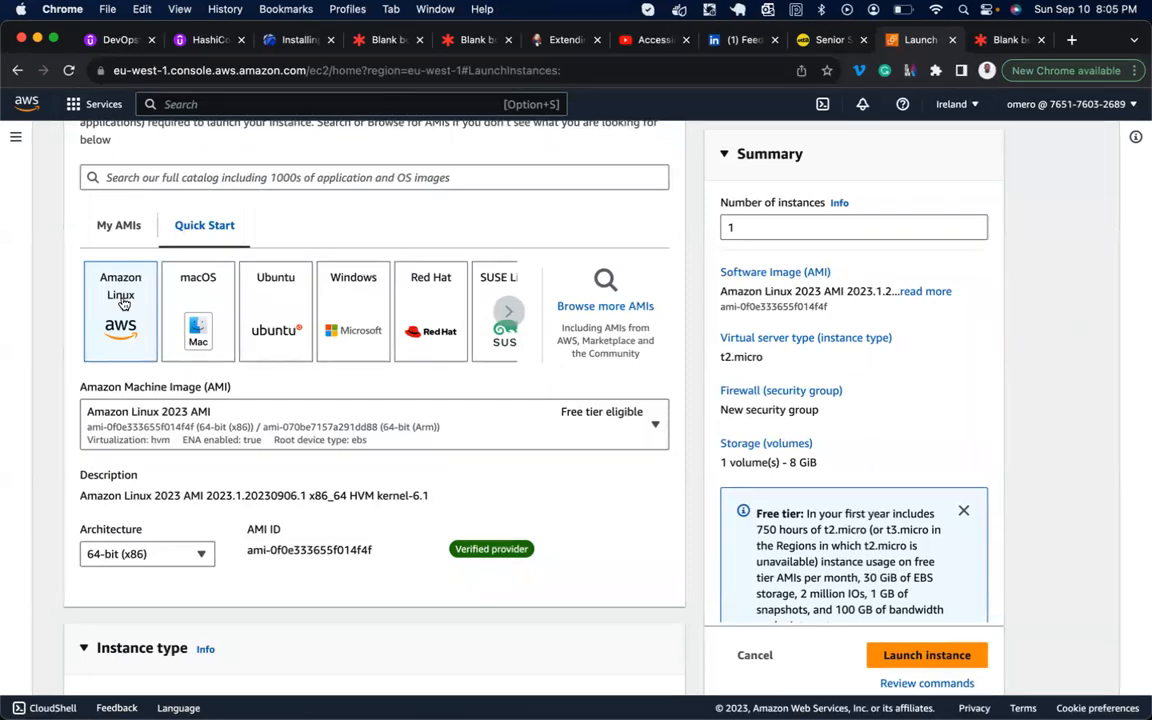
{"action": "scroll", "coordinate": [122, 303], "scroll_direction": "up", "scroll_amount": 5}
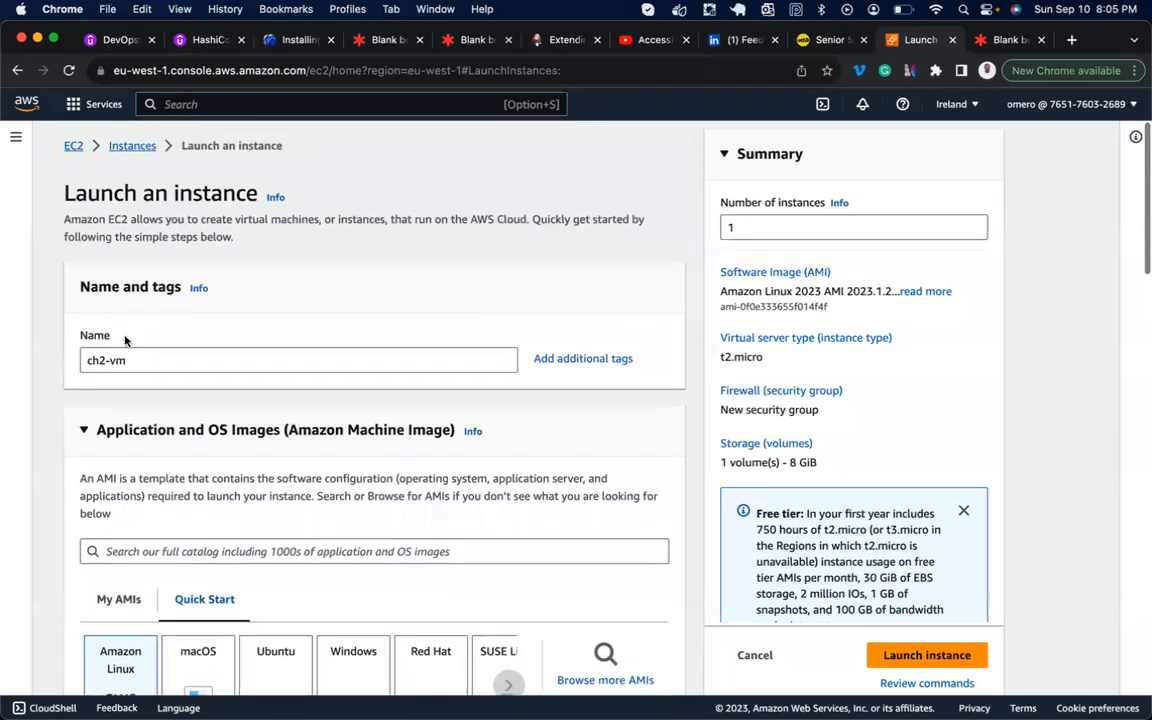
{"action": "double_click", "coordinate": [118, 360]}
{"action": "scroll", "coordinate": [228, 462], "scroll_direction": "down", "scroll_amount": 3}
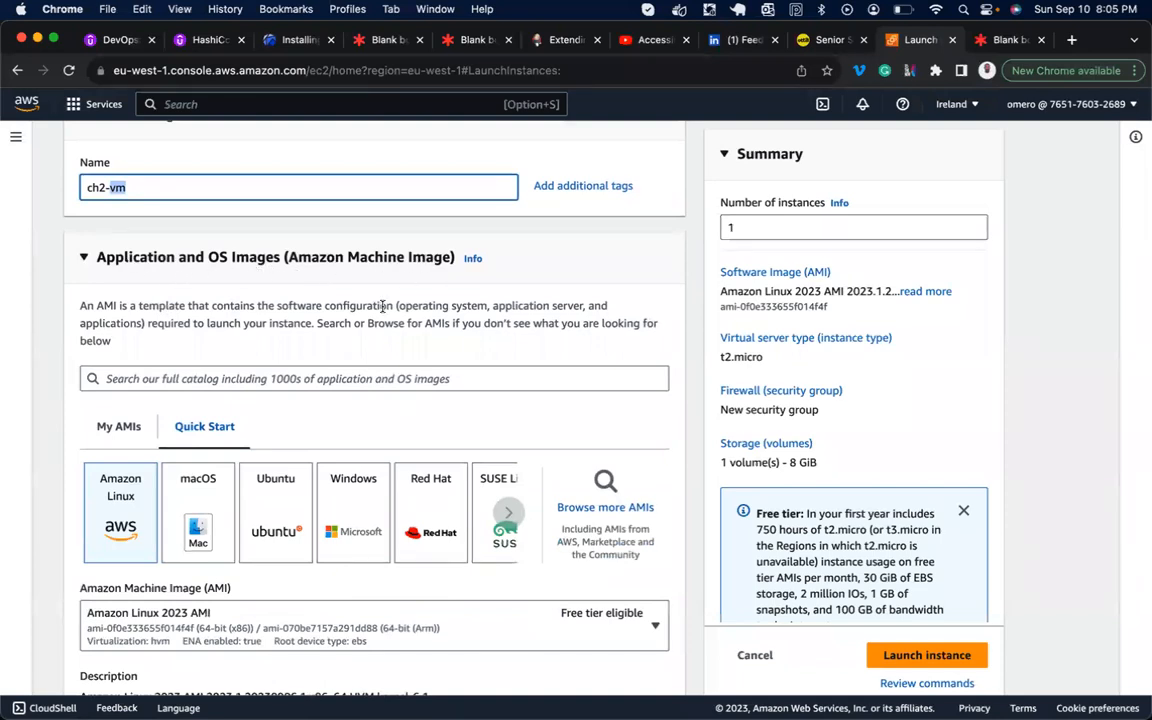
{"action": "scroll", "coordinate": [382, 306], "scroll_direction": "down", "scroll_amount": 3}
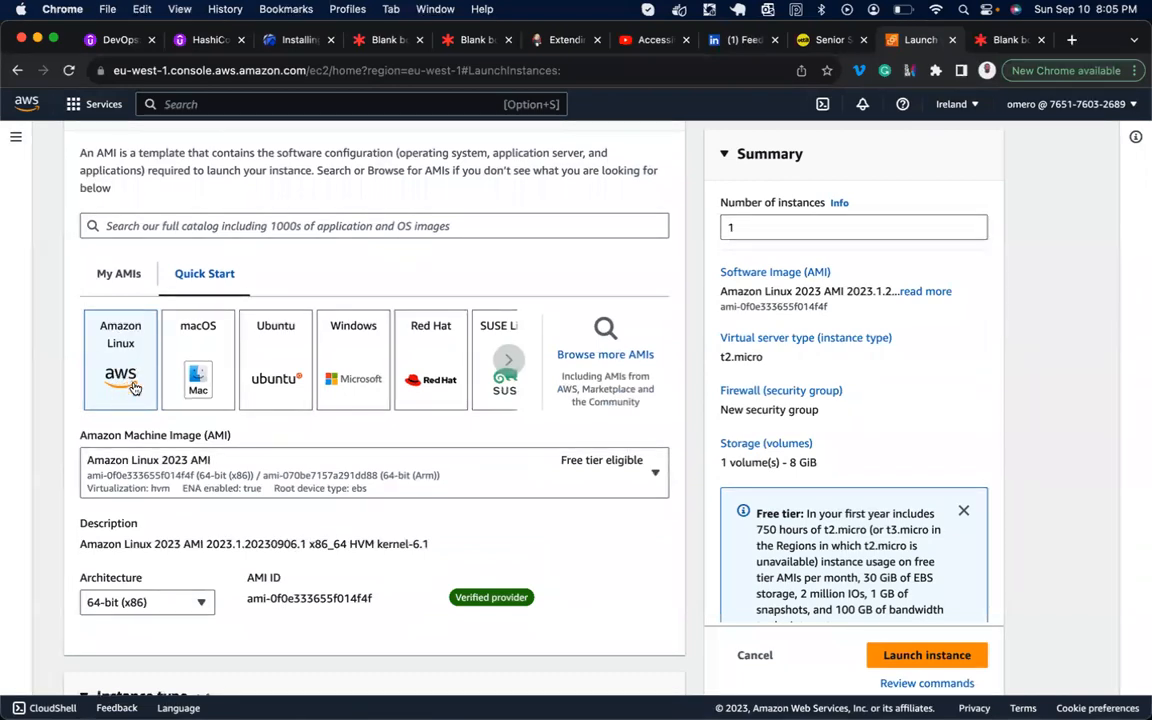
Select the macOS and Ubuntu Quick Start images in turn and check the AMI versions offered for each.
{"action": "left_click", "coordinate": [208, 353]}
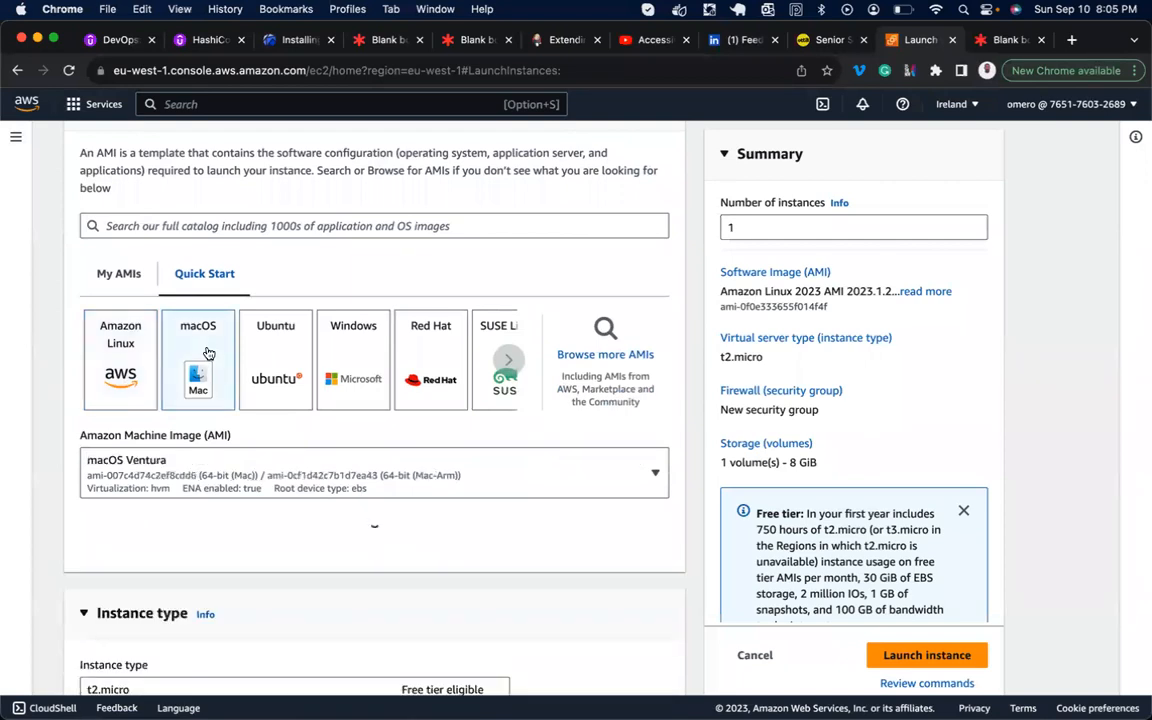
{"action": "left_click", "coordinate": [277, 343]}
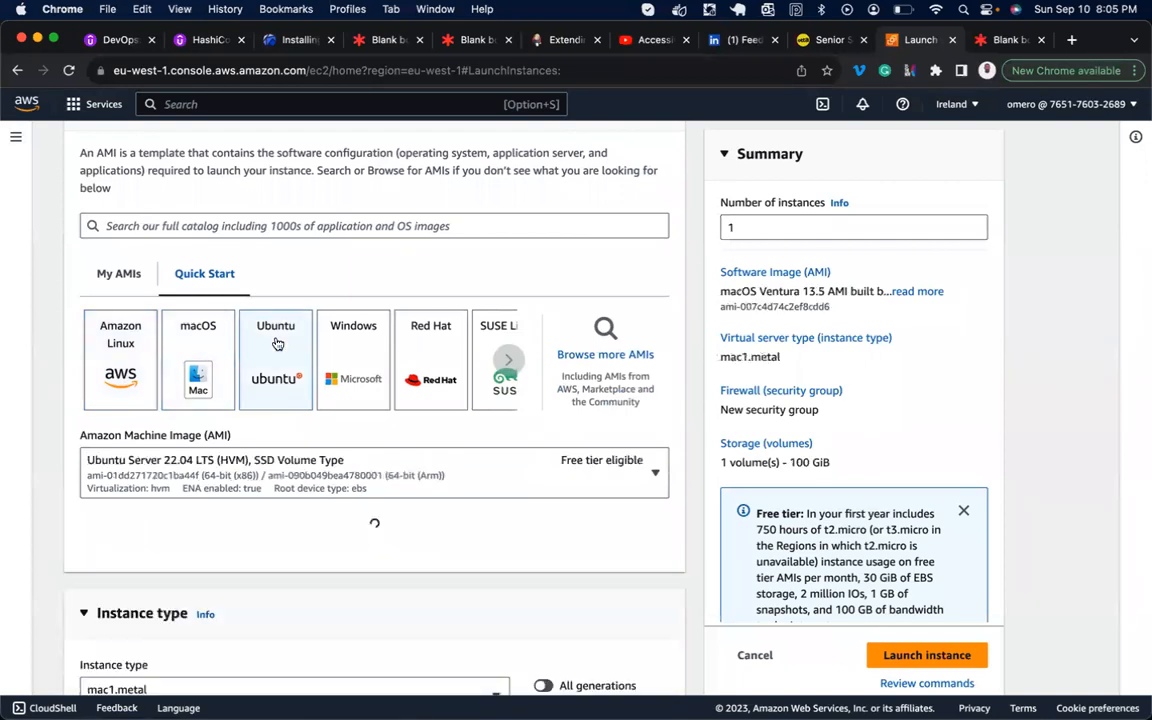
{"action": "left_click", "coordinate": [268, 487]}
{"action": "left_click", "coordinate": [303, 481]}
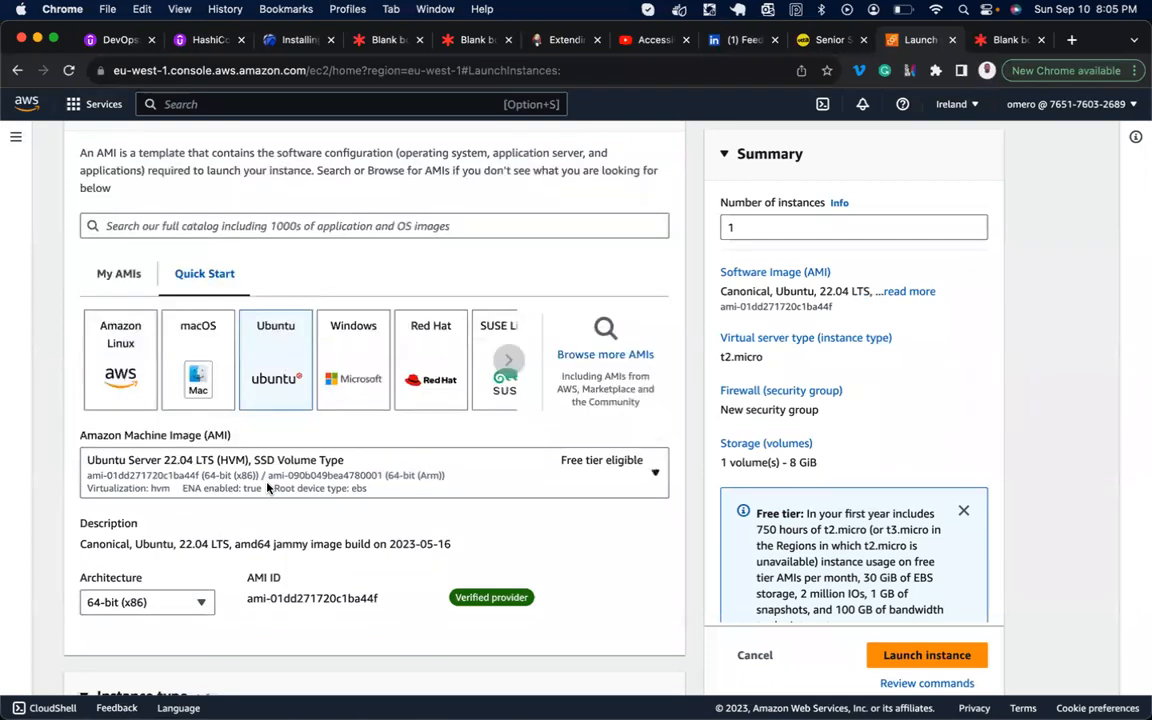
{"action": "left_click", "coordinate": [200, 366]}
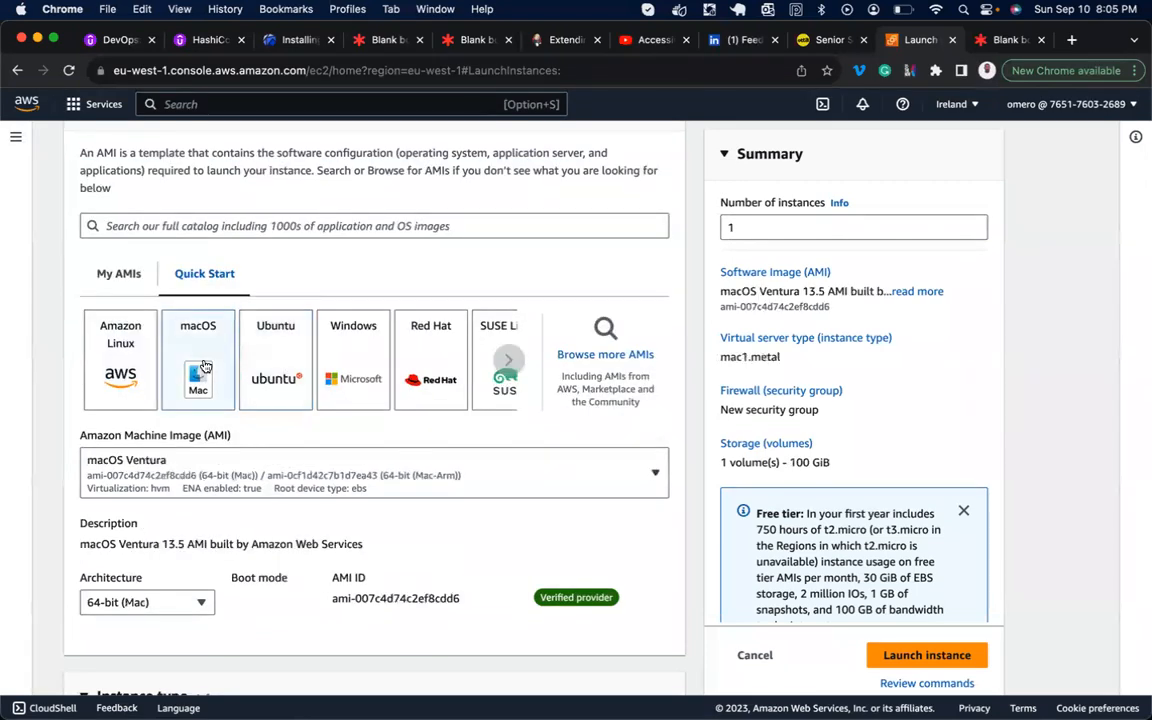
{"action": "left_click", "coordinate": [263, 479]}
{"action": "left_click", "coordinate": [263, 480]}
Select Amazon Linux as the Quick Start image and open its list of available AMI versions.
{"action": "left_click", "coordinate": [127, 353]}
{"action": "left_click", "coordinate": [234, 465]}
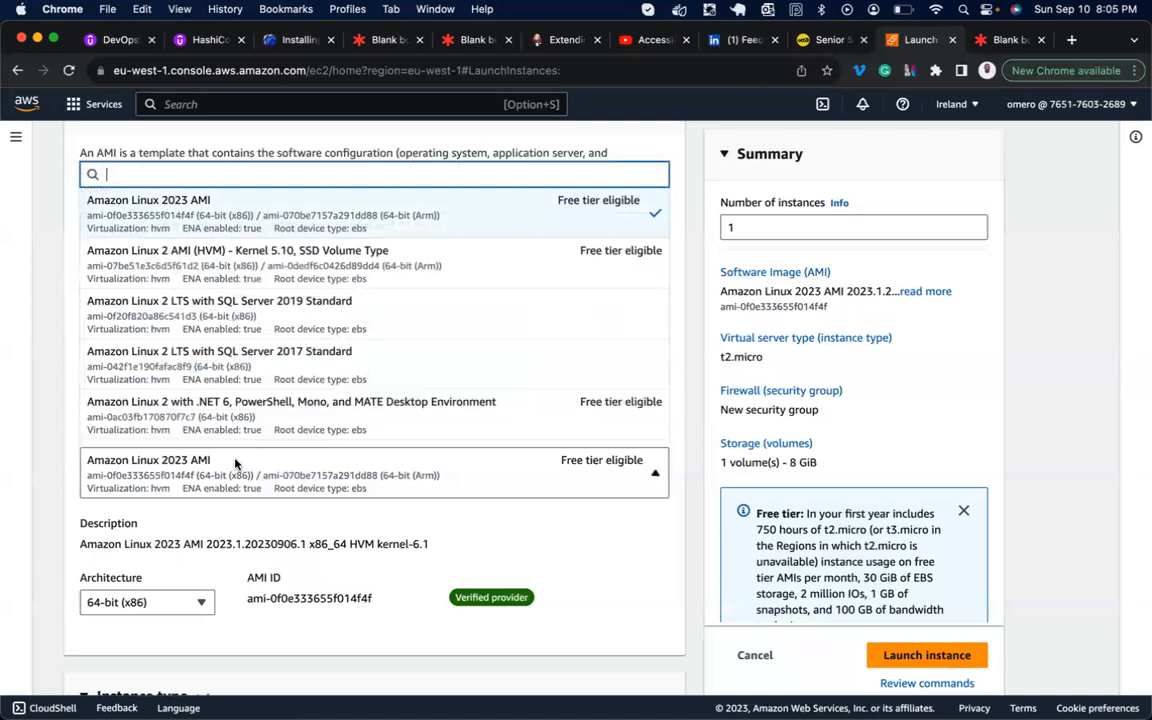
{"action": "left_click", "coordinate": [235, 463]}
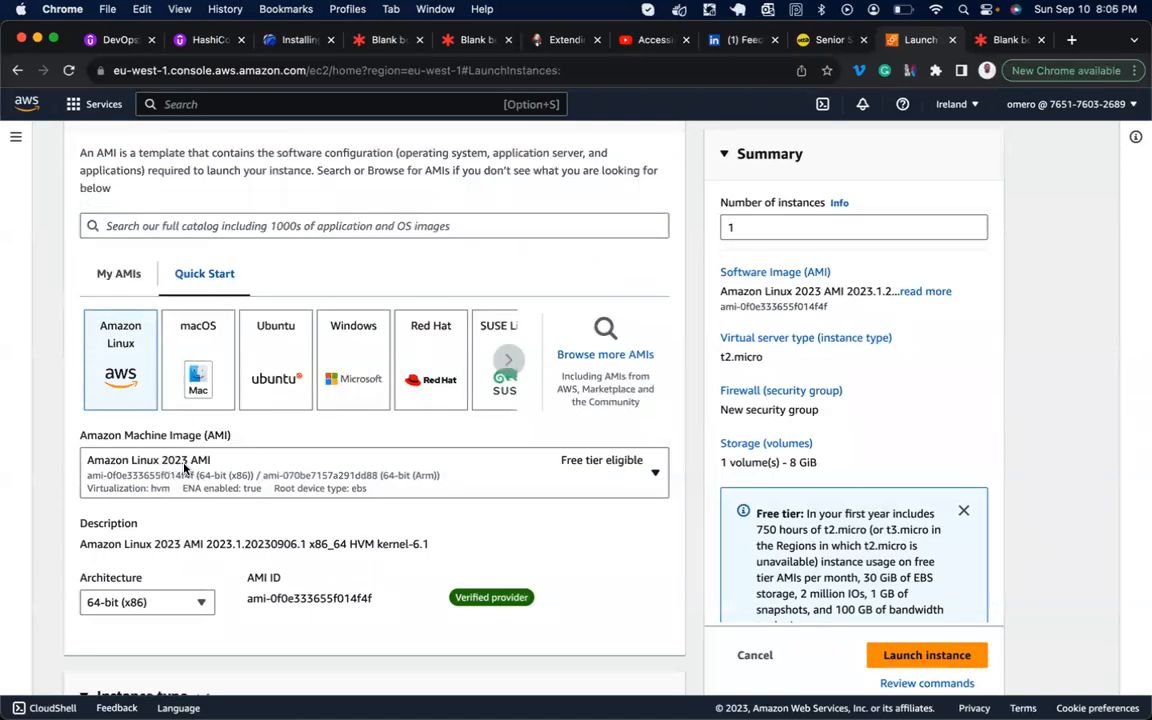
{"action": "left_click", "coordinate": [190, 467]}
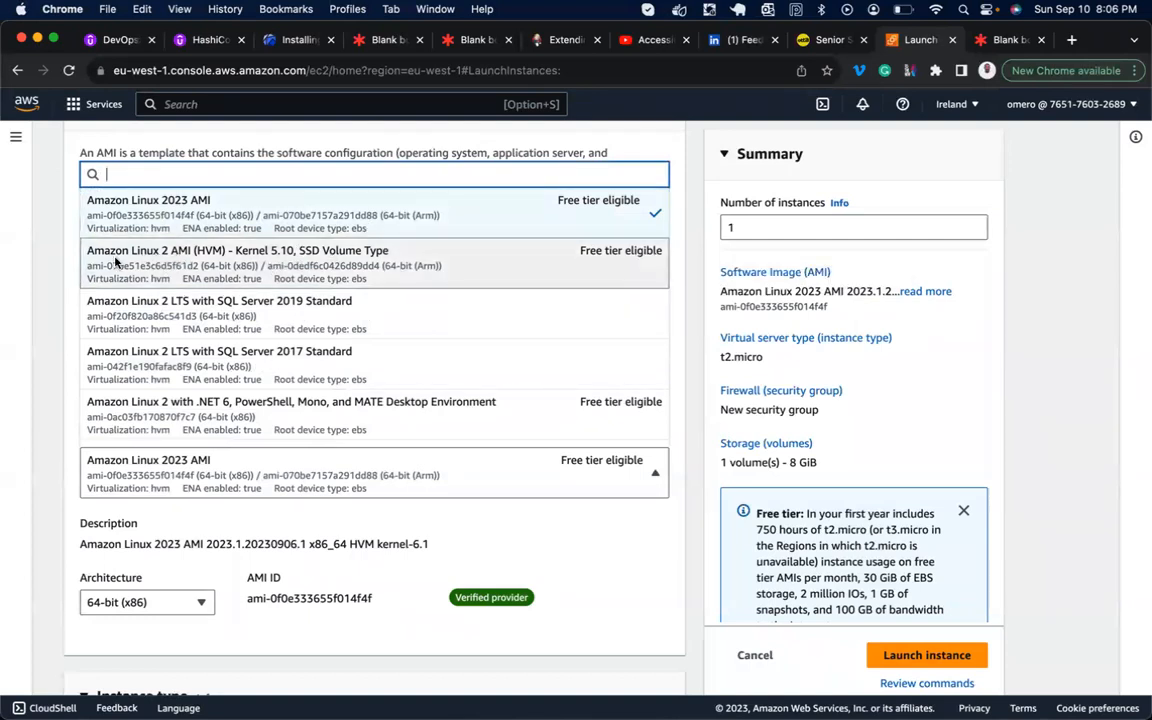
Choose the Amazon Linux 2 AMI (HVM) - Kernel 5.10, SSD Volume Type, and keep its architecture at 64-bit (x86).
{"action": "left_click", "coordinate": [172, 262]}
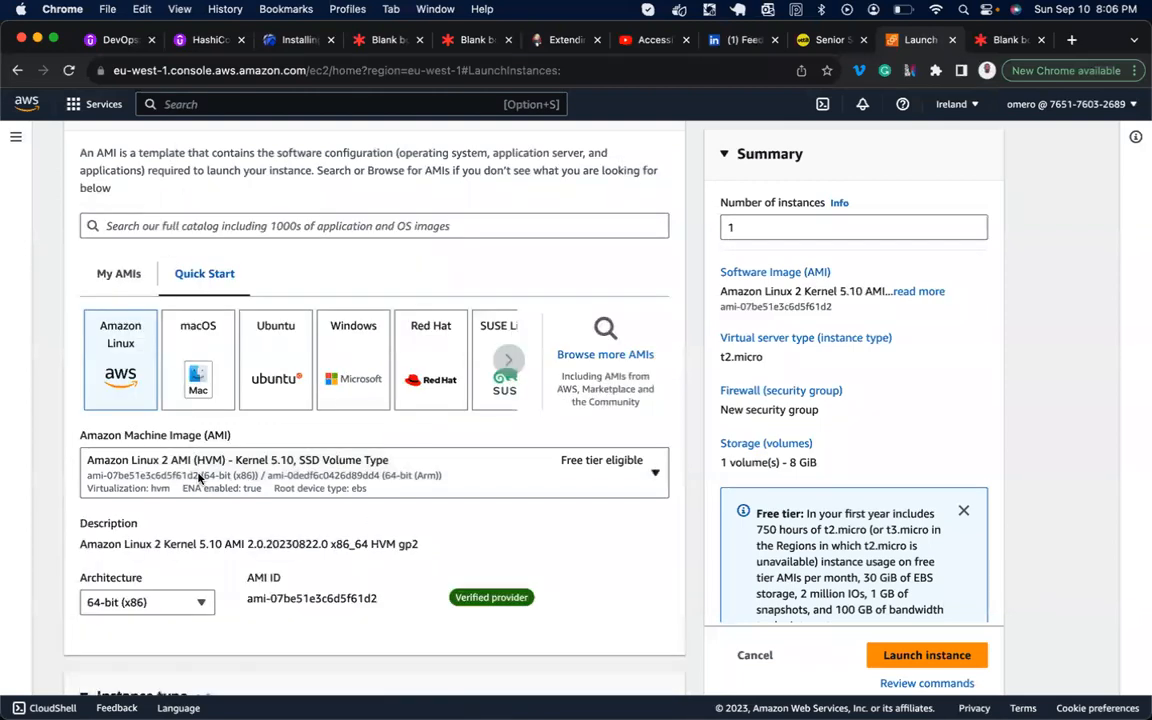
{"action": "scroll", "coordinate": [199, 478], "scroll_direction": "down", "scroll_amount": 3}
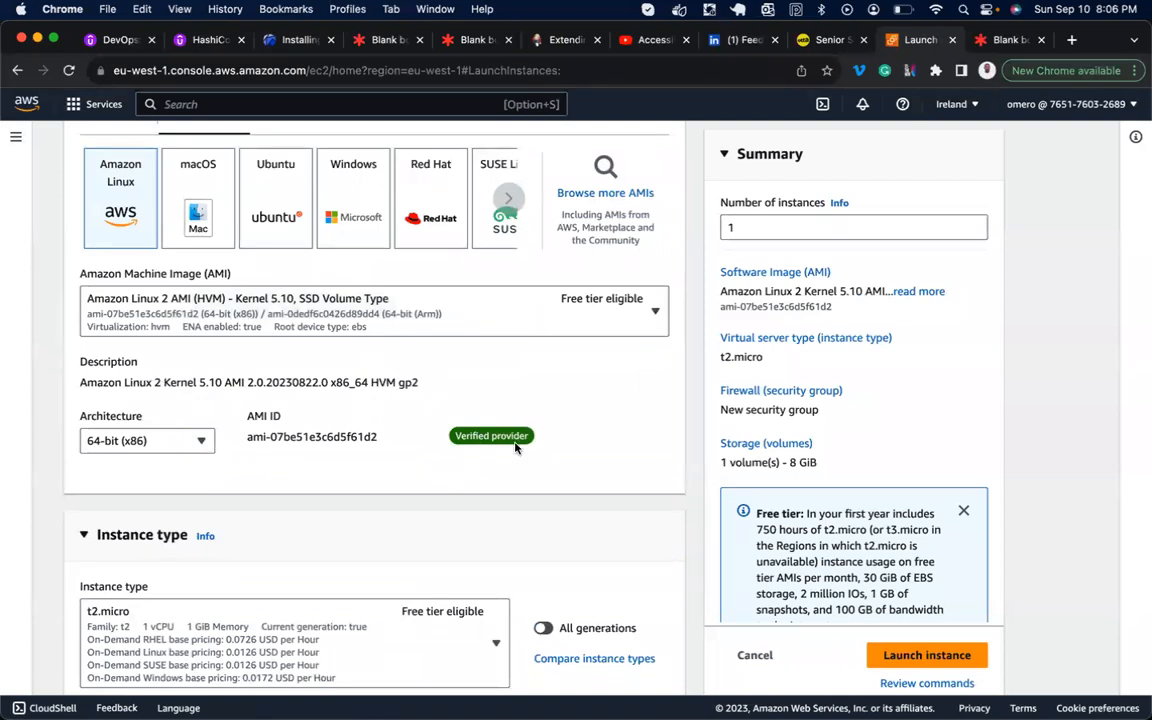
{"action": "scroll", "coordinate": [280, 450], "scroll_direction": "down", "scroll_amount": 1}
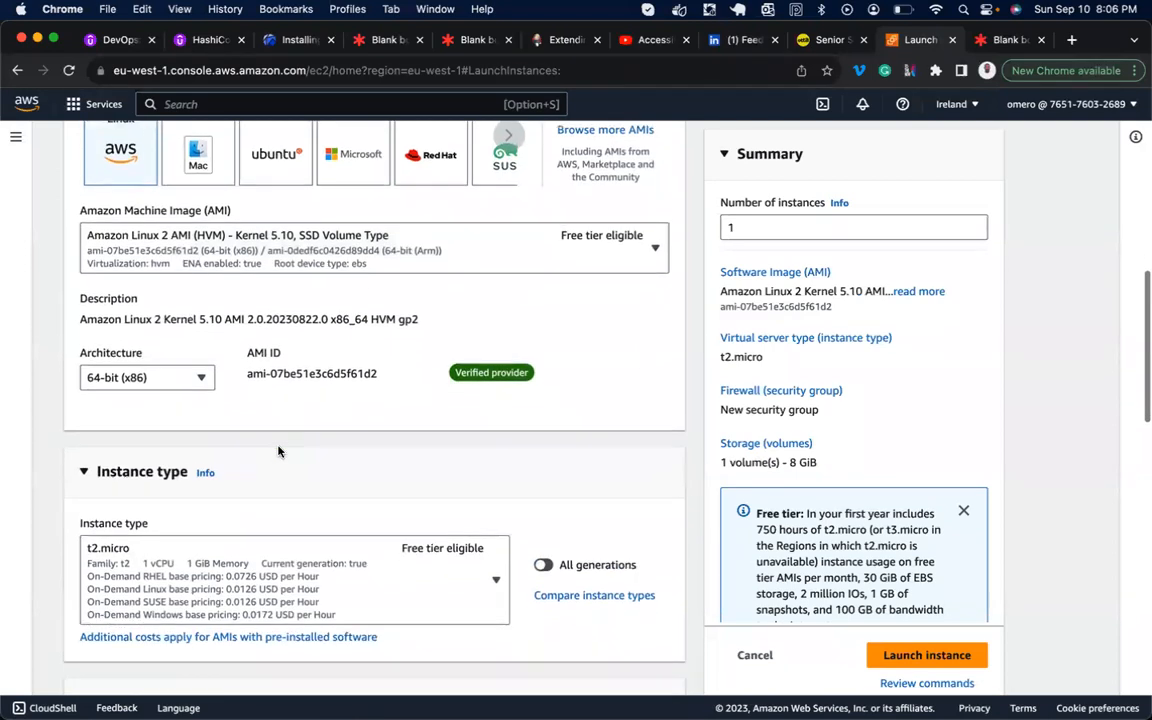
{"action": "left_click", "coordinate": [128, 378]}
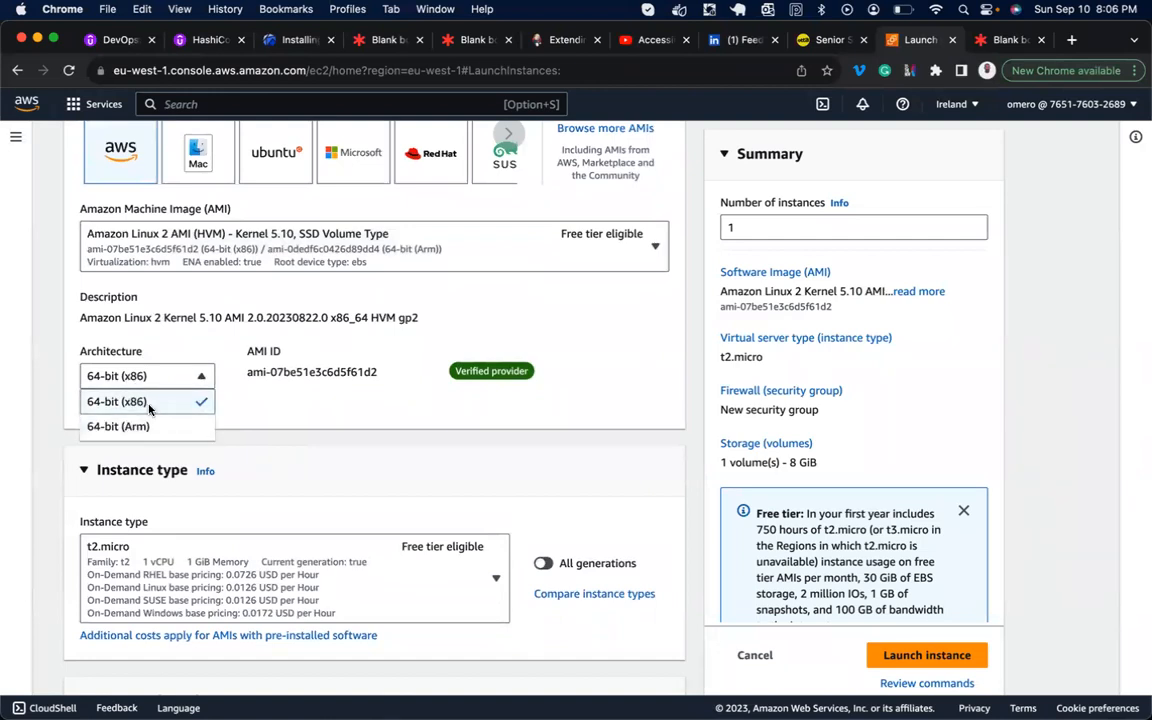
{"action": "left_click", "coordinate": [148, 406]}
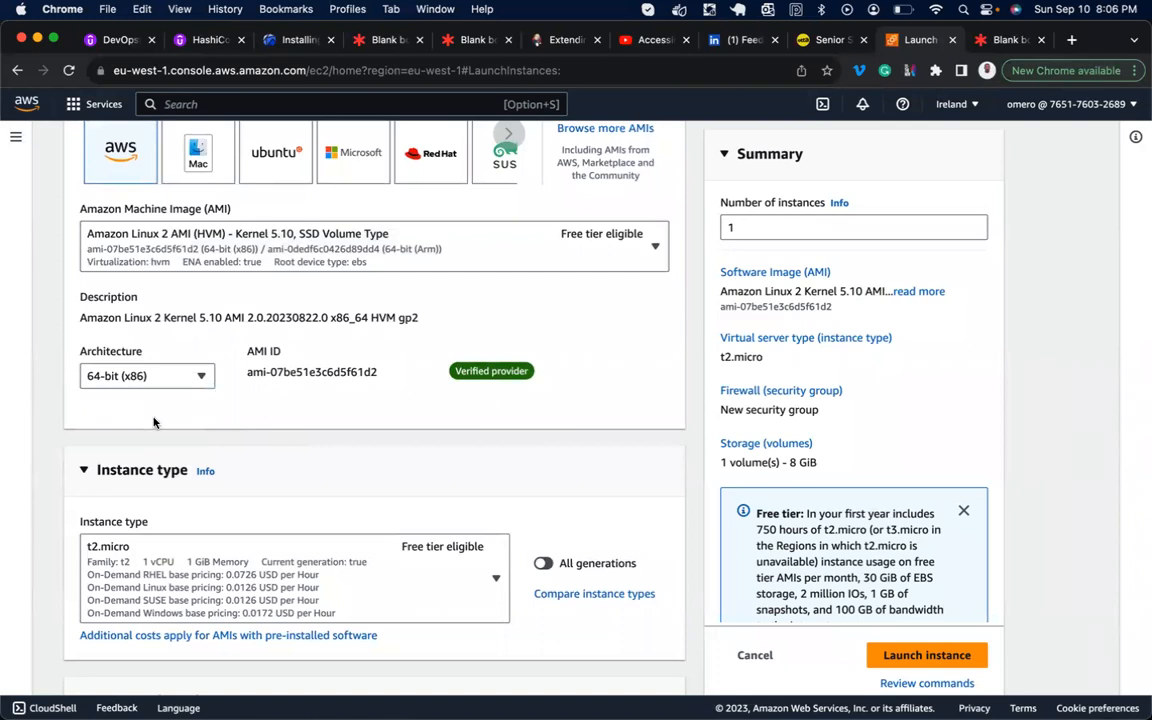
Check the course content list on the Lucidspark board and return to the Instance type section of the EC2 launch form.
{"action": "scroll", "coordinate": [154, 424], "scroll_direction": "down", "scroll_amount": 3}
{"action": "scroll", "coordinate": [154, 424], "scroll_direction": "down", "scroll_amount": 2}
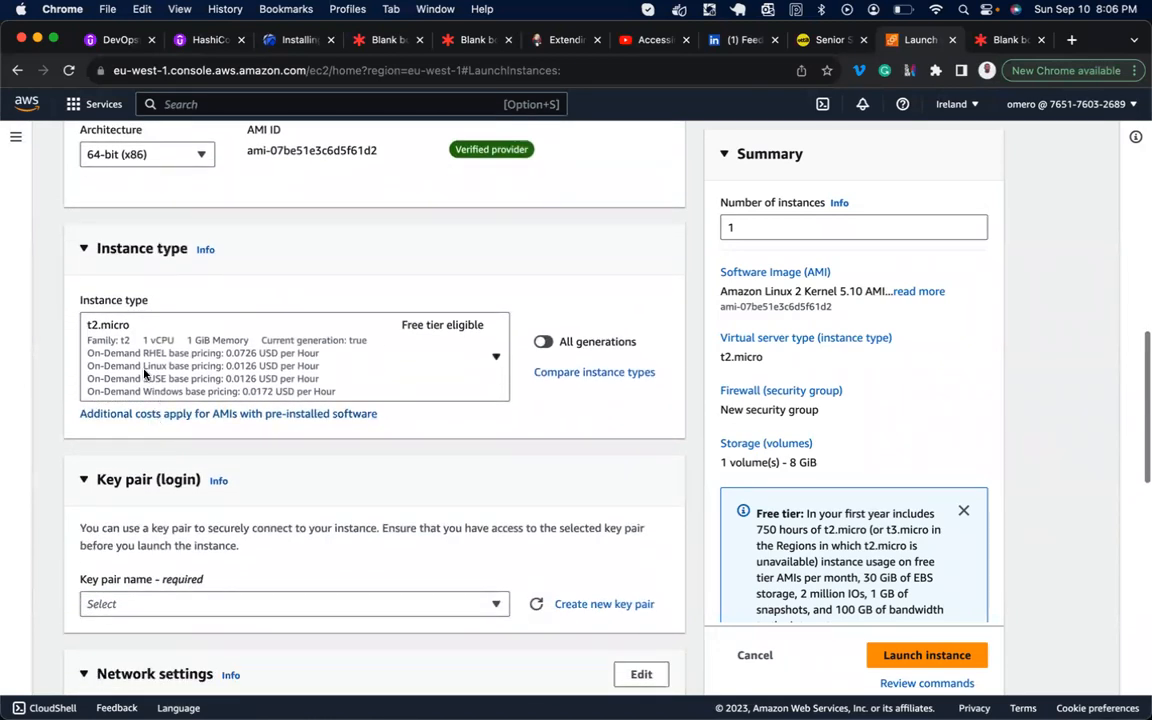
{"action": "left_click", "coordinate": [1005, 40]}
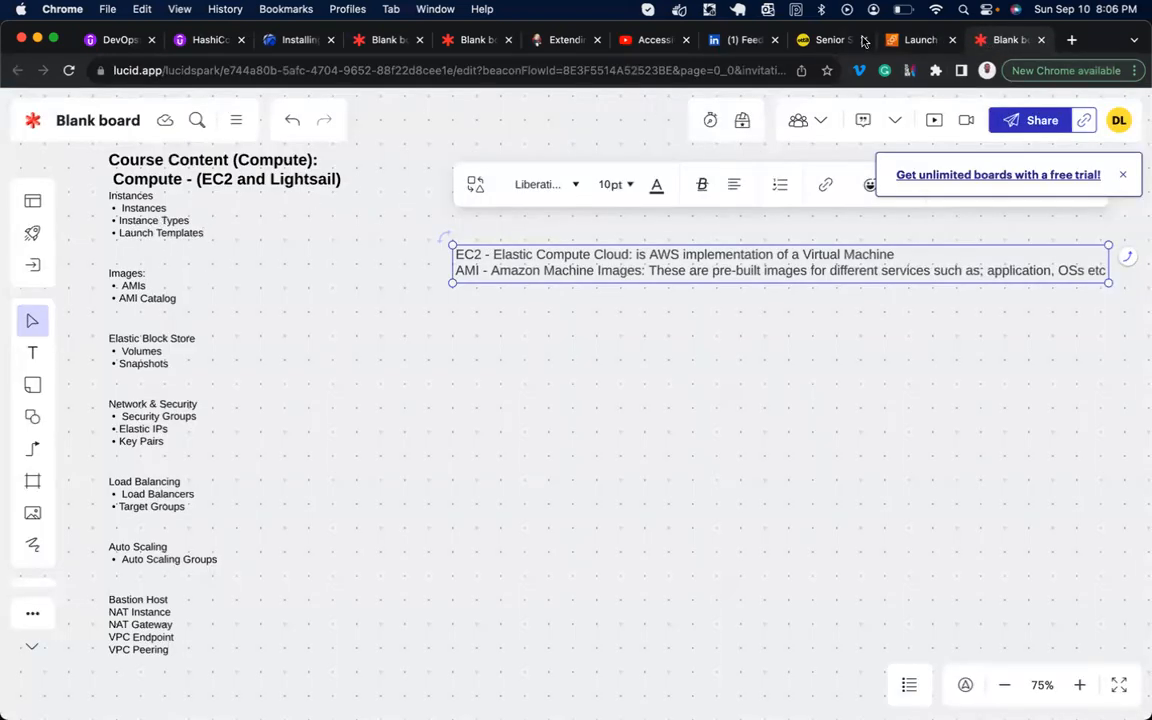
{"action": "left_click", "coordinate": [907, 41]}
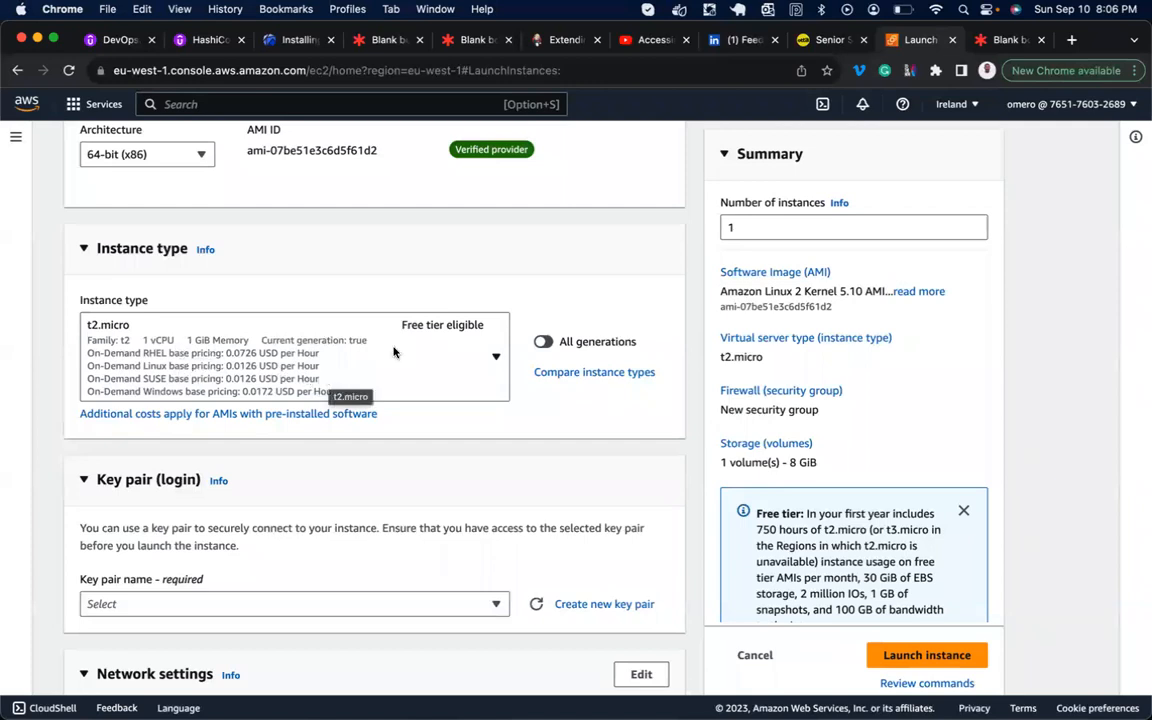
Open the list of instance types and compare the vCPU, memory and hourly pricing of the t2 and t3 sizes.
{"action": "left_click", "coordinate": [493, 360]}
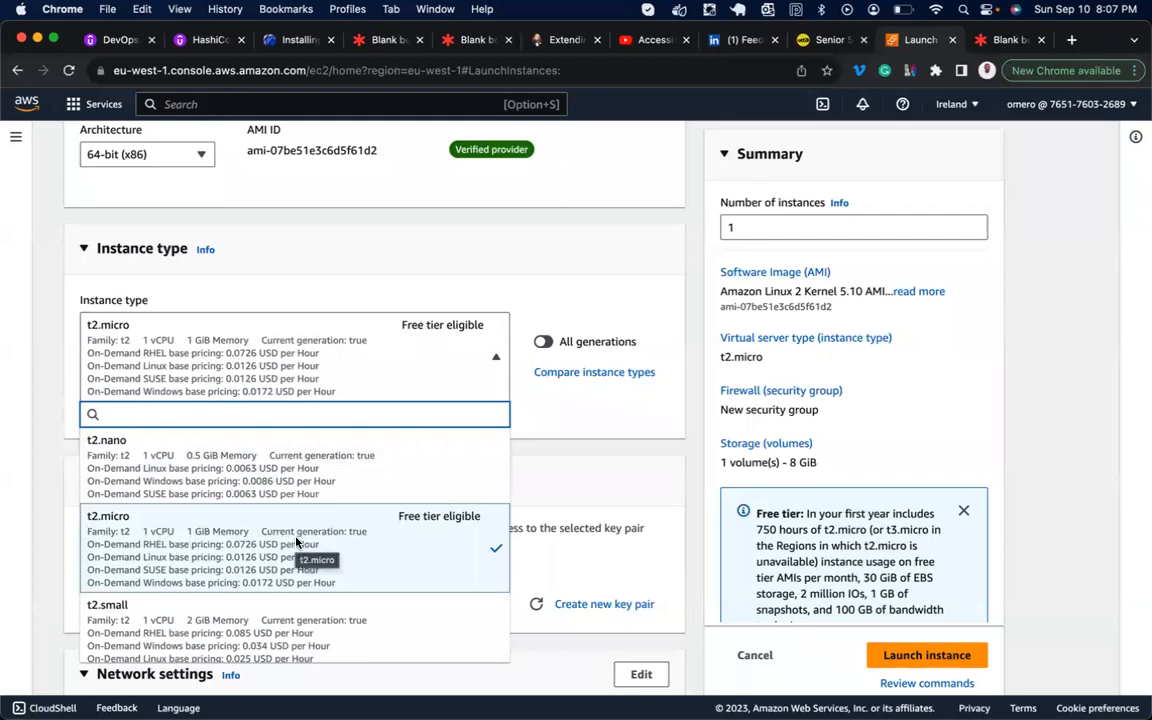
{"action": "scroll", "coordinate": [320, 544], "scroll_direction": "down", "scroll_amount": 1}
{"action": "scroll", "coordinate": [320, 544], "scroll_direction": "down", "scroll_amount": 1}
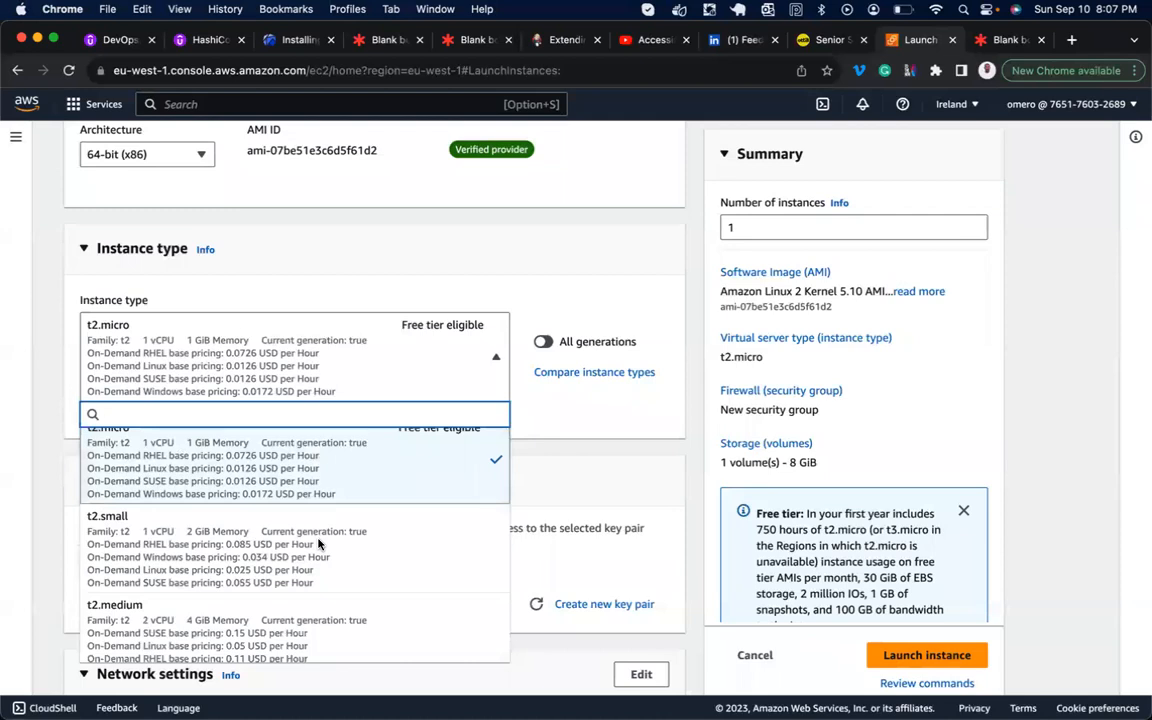
{"action": "scroll", "coordinate": [115, 527], "scroll_direction": "down", "scroll_amount": 3}
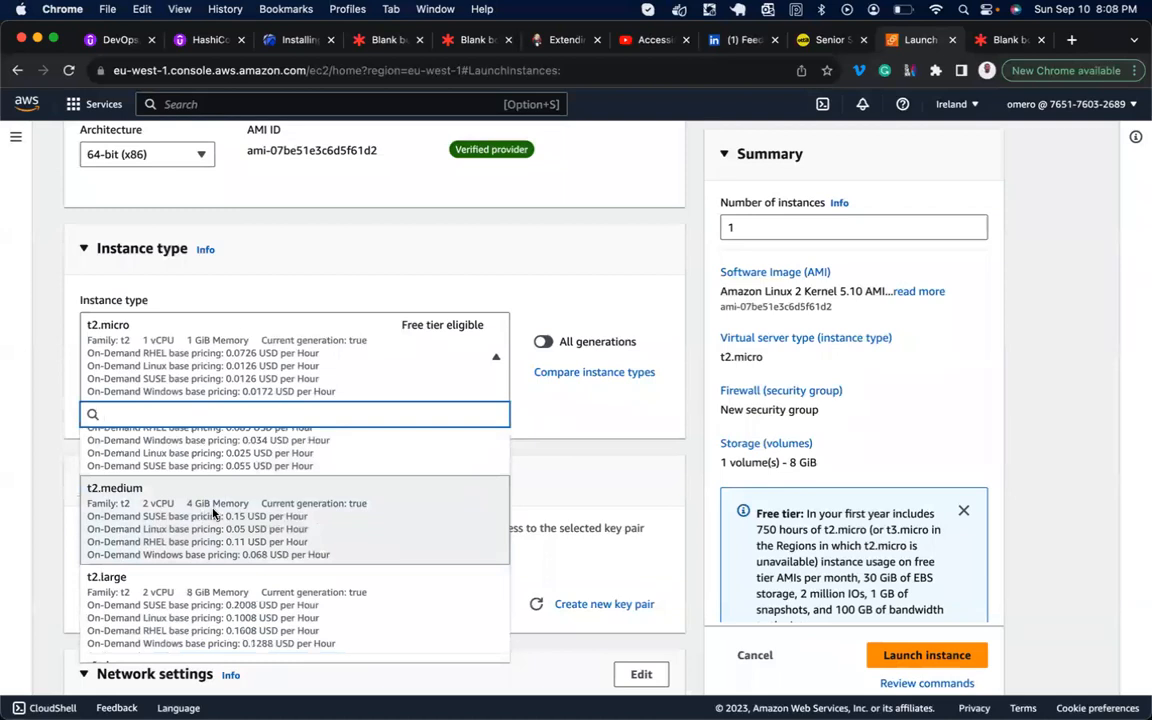
{"action": "scroll", "coordinate": [160, 514], "scroll_direction": "down", "scroll_amount": 3}
{"action": "scroll", "coordinate": [170, 505], "scroll_direction": "down", "scroll_amount": 1}
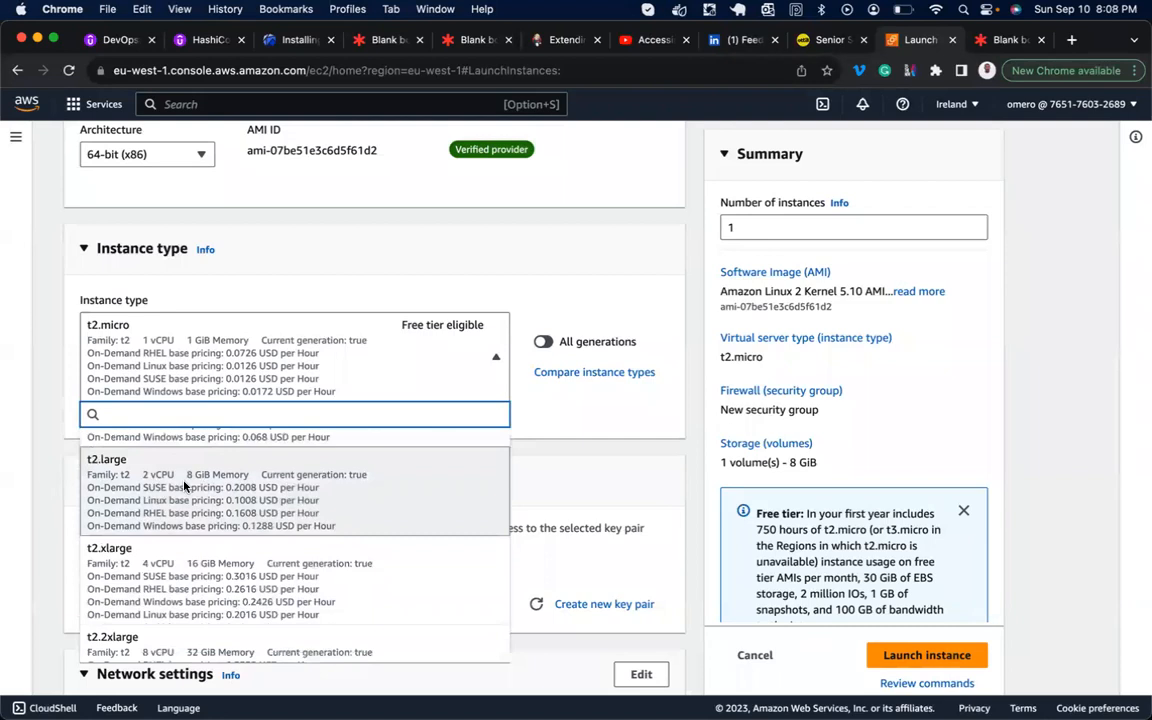
{"action": "scroll", "coordinate": [216, 479], "scroll_direction": "down", "scroll_amount": 2}
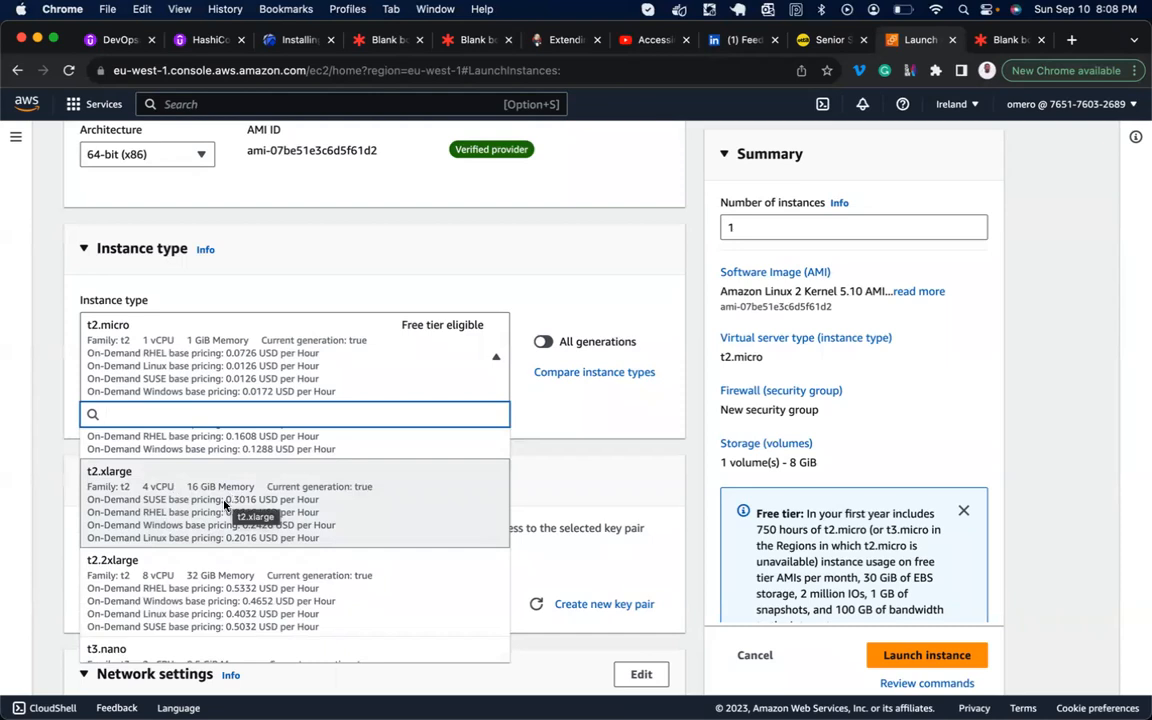
{"action": "scroll", "coordinate": [180, 495], "scroll_direction": "down", "scroll_amount": 3}
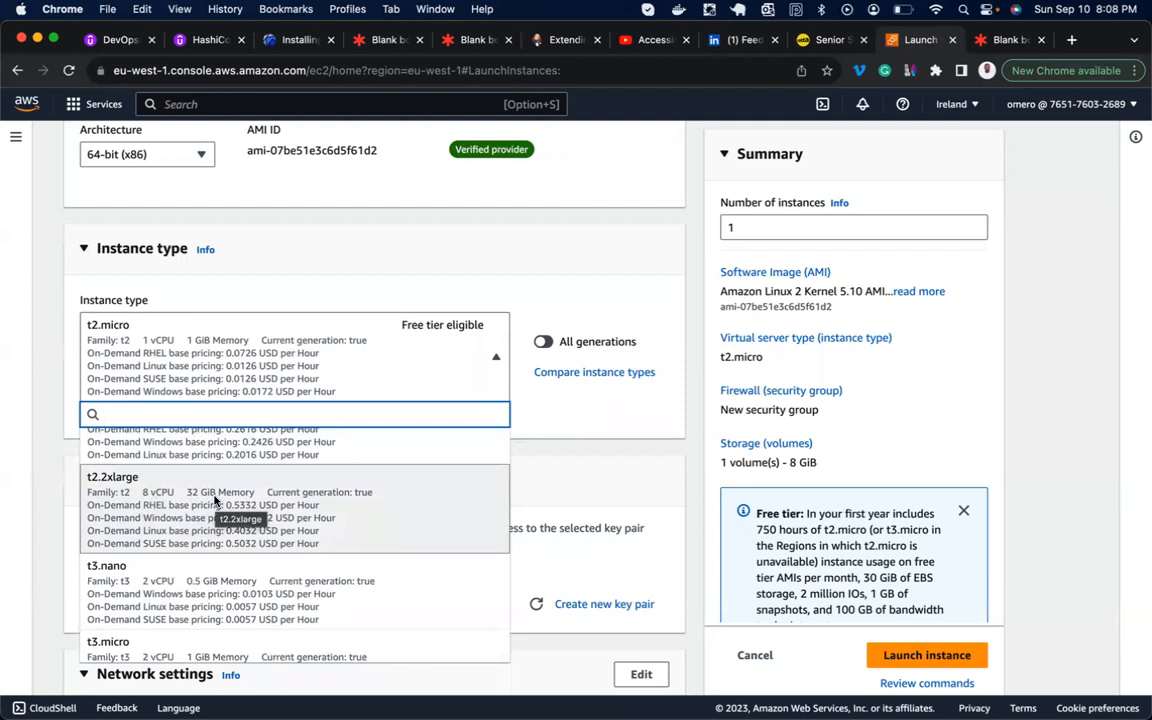
{"action": "scroll", "coordinate": [214, 500], "scroll_direction": "down", "scroll_amount": 3}
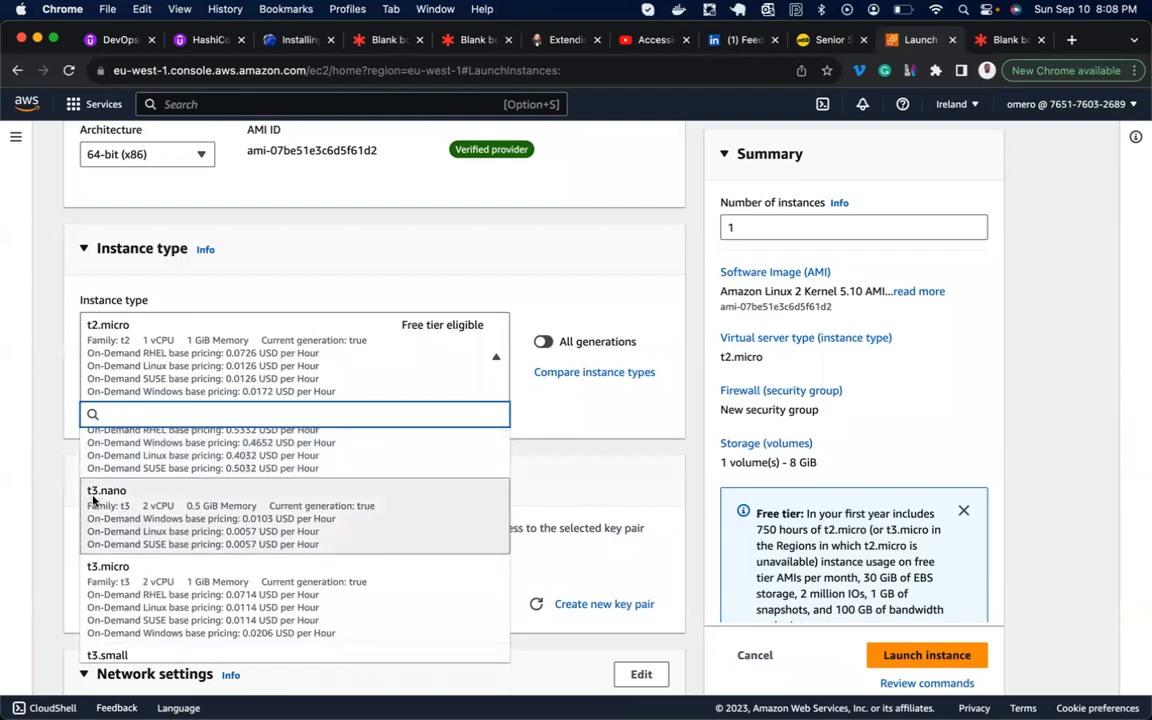
{"action": "scroll", "coordinate": [107, 528], "scroll_direction": "down", "scroll_amount": 1}
{"action": "scroll", "coordinate": [107, 528], "scroll_direction": "down", "scroll_amount": 6}
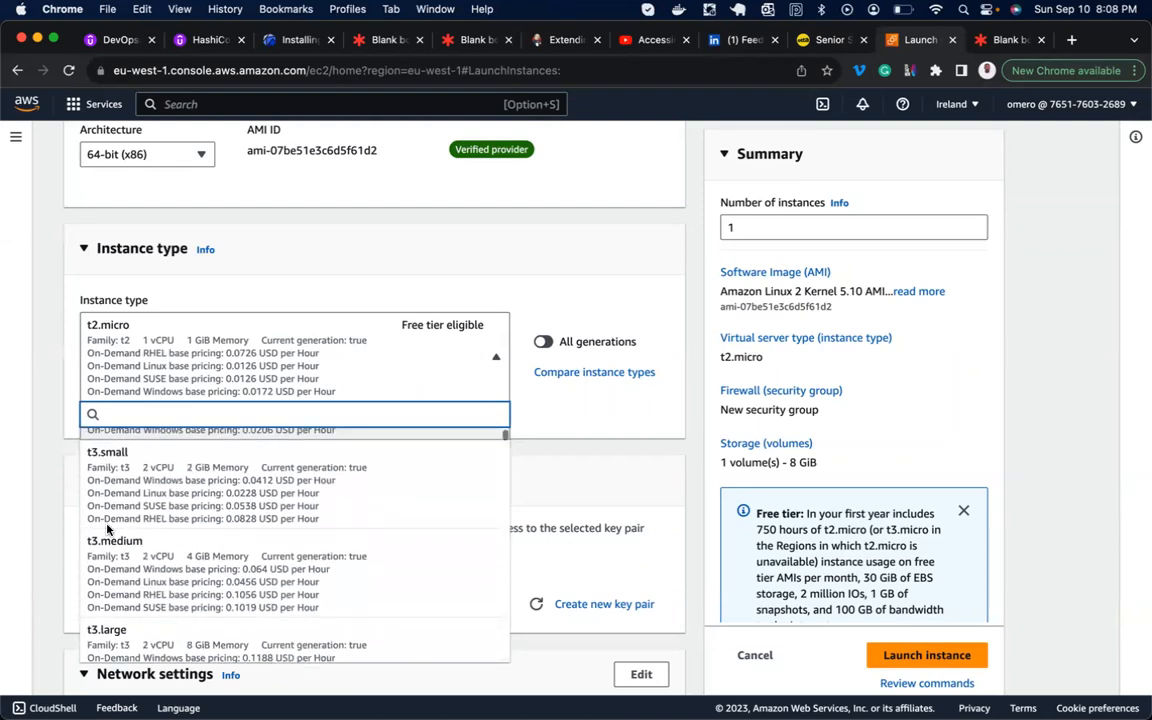
Examine the c5 instance types up to c5.metal, and close the list keeping t2.micro selected.
{"action": "scroll", "coordinate": [107, 528], "scroll_direction": "down", "scroll_amount": 7}
{"action": "scroll", "coordinate": [107, 528], "scroll_direction": "down", "scroll_amount": 6}
{"action": "scroll", "coordinate": [107, 528], "scroll_direction": "down", "scroll_amount": 3}
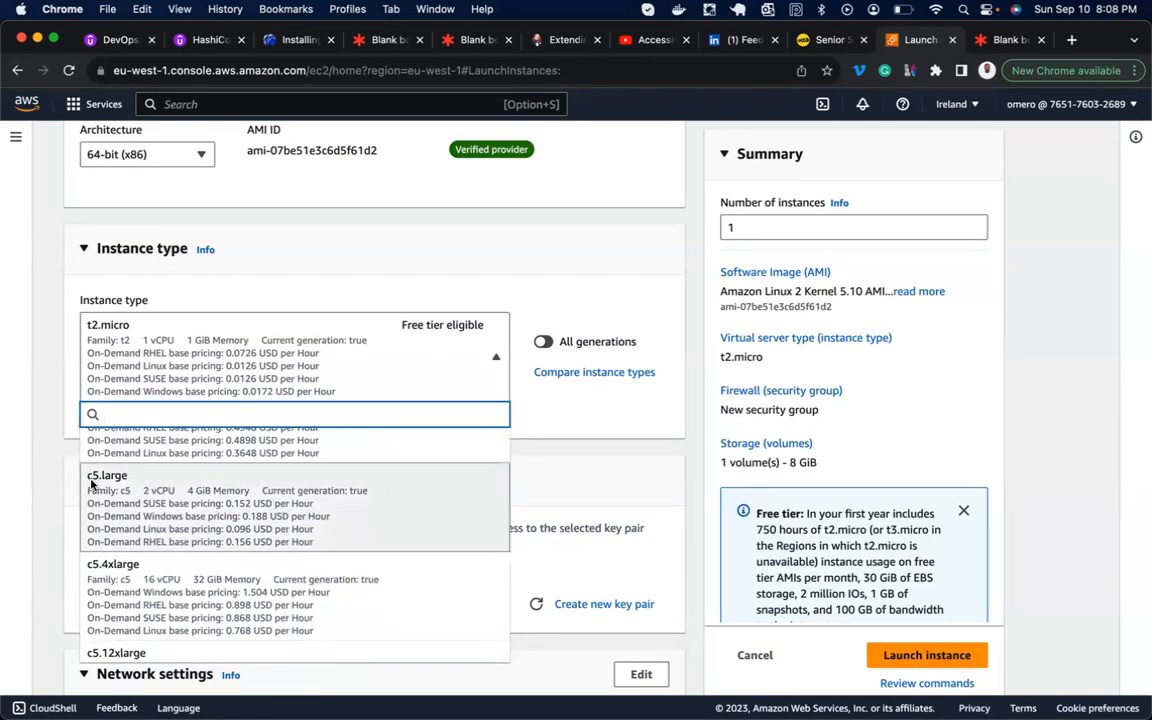
{"action": "scroll", "coordinate": [92, 484], "scroll_direction": "down", "scroll_amount": 3}
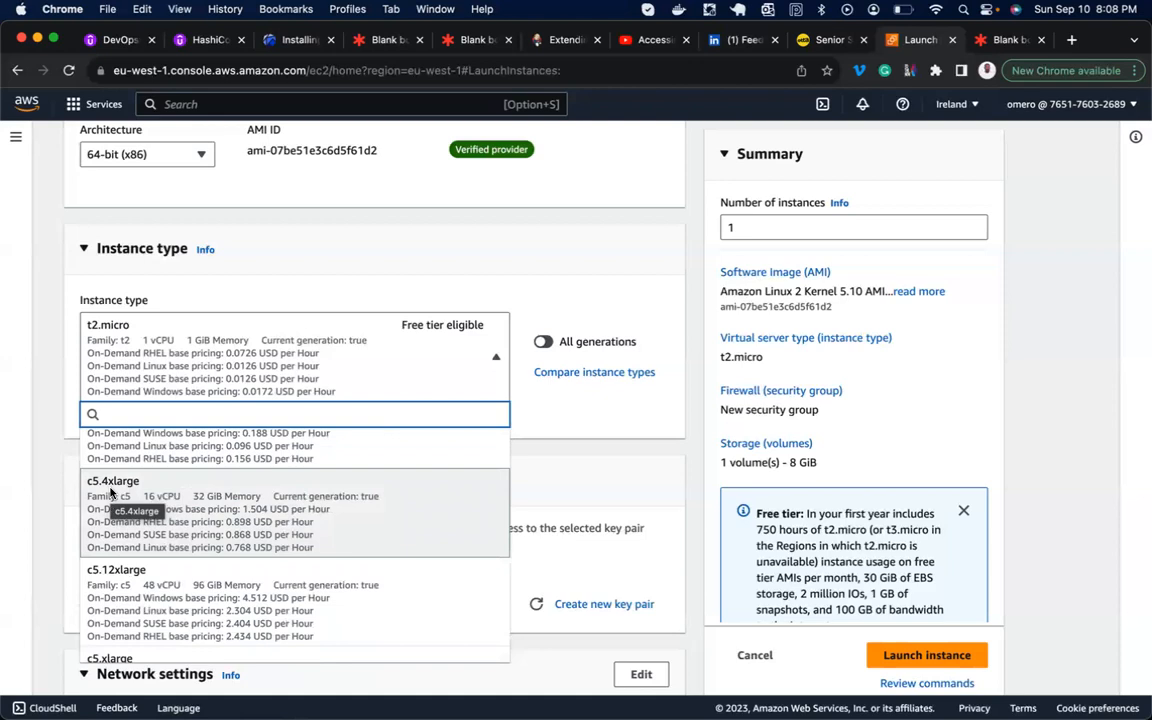
{"action": "scroll", "coordinate": [111, 491], "scroll_direction": "down", "scroll_amount": 3}
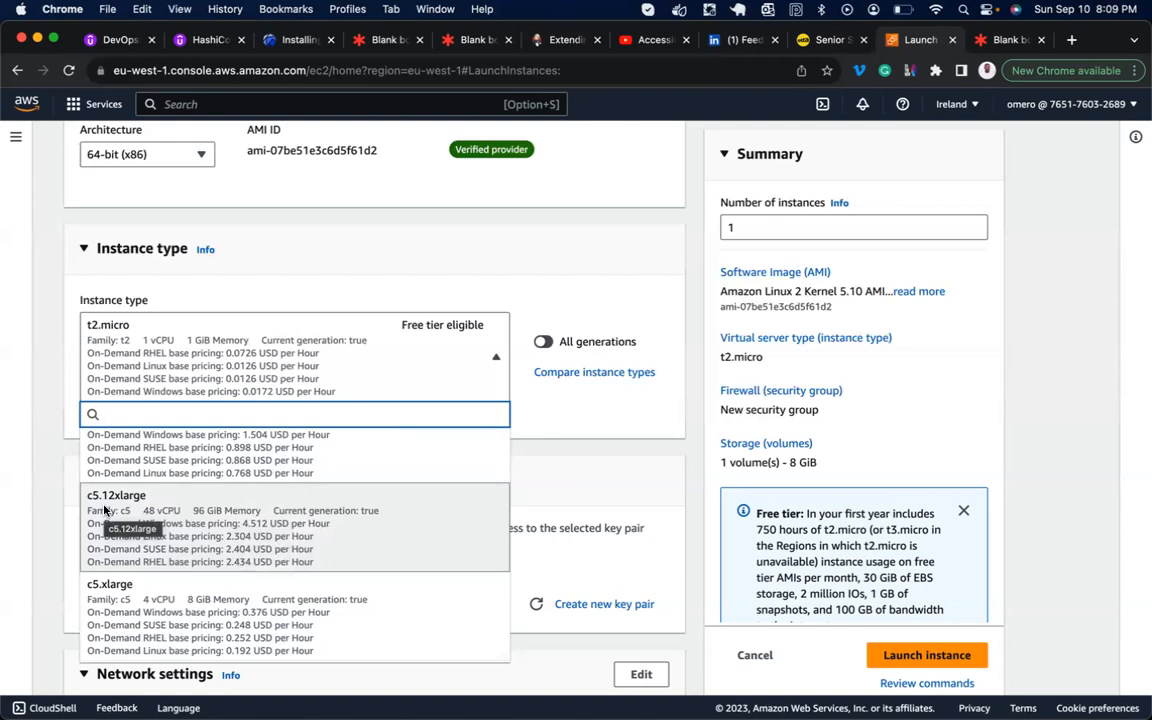
{"action": "scroll", "coordinate": [104, 510], "scroll_direction": "down", "scroll_amount": 5}
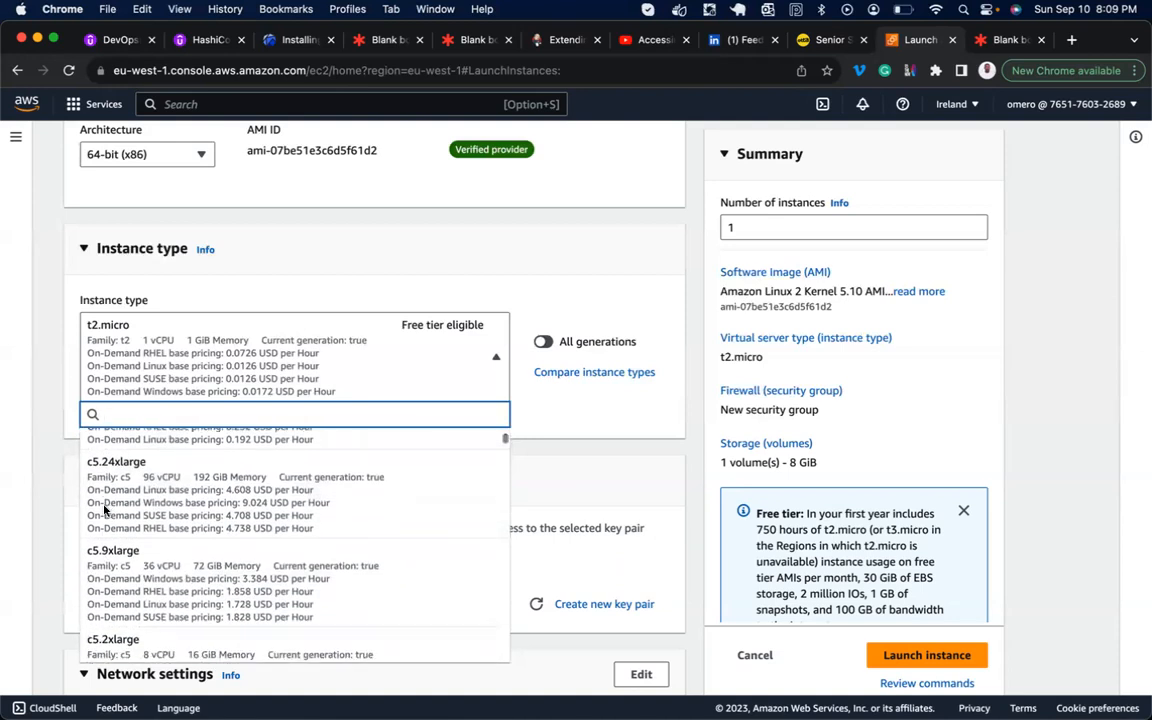
{"action": "scroll", "coordinate": [104, 510], "scroll_direction": "down", "scroll_amount": 4}
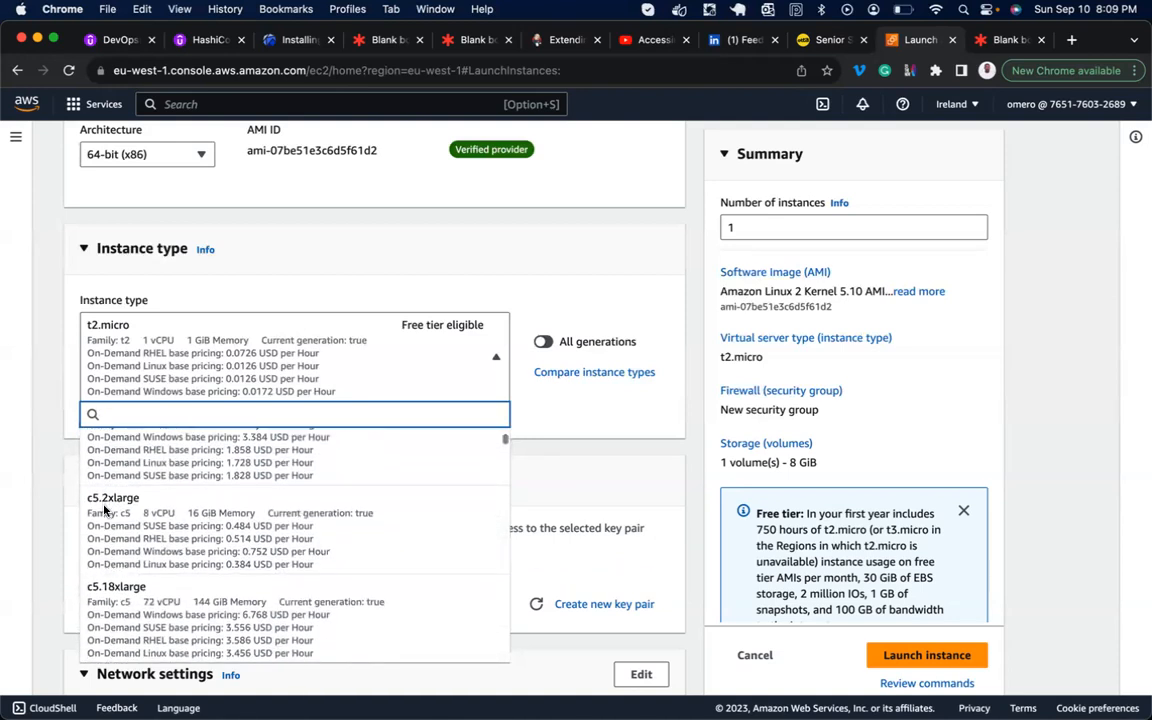
{"action": "scroll", "coordinate": [104, 510], "scroll_direction": "down", "scroll_amount": 2}
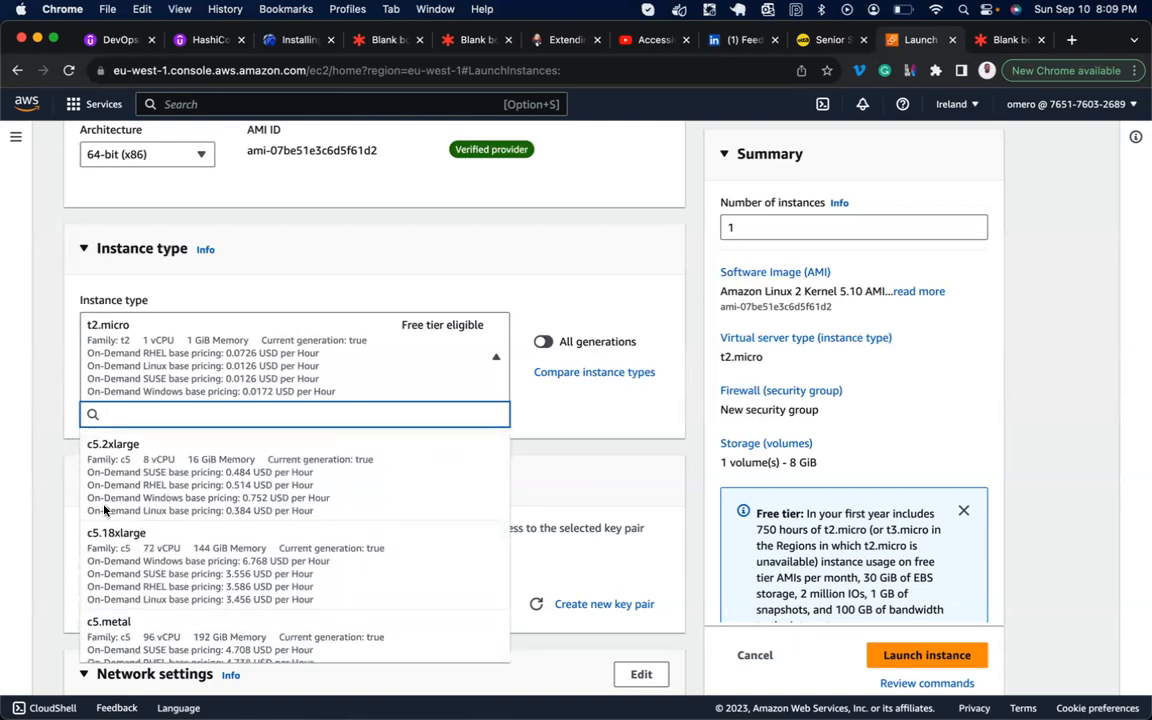
{"action": "scroll", "coordinate": [104, 510], "scroll_direction": "down", "scroll_amount": 2}
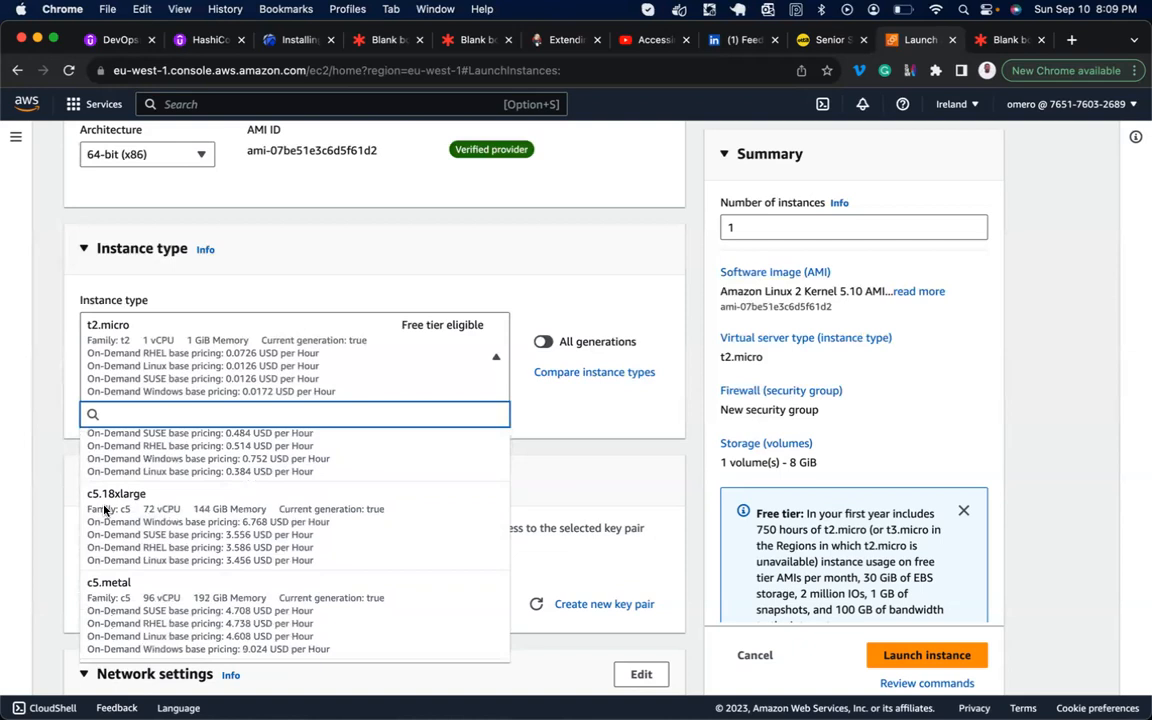
{"action": "scroll", "coordinate": [104, 510], "scroll_direction": "down", "scroll_amount": 3}
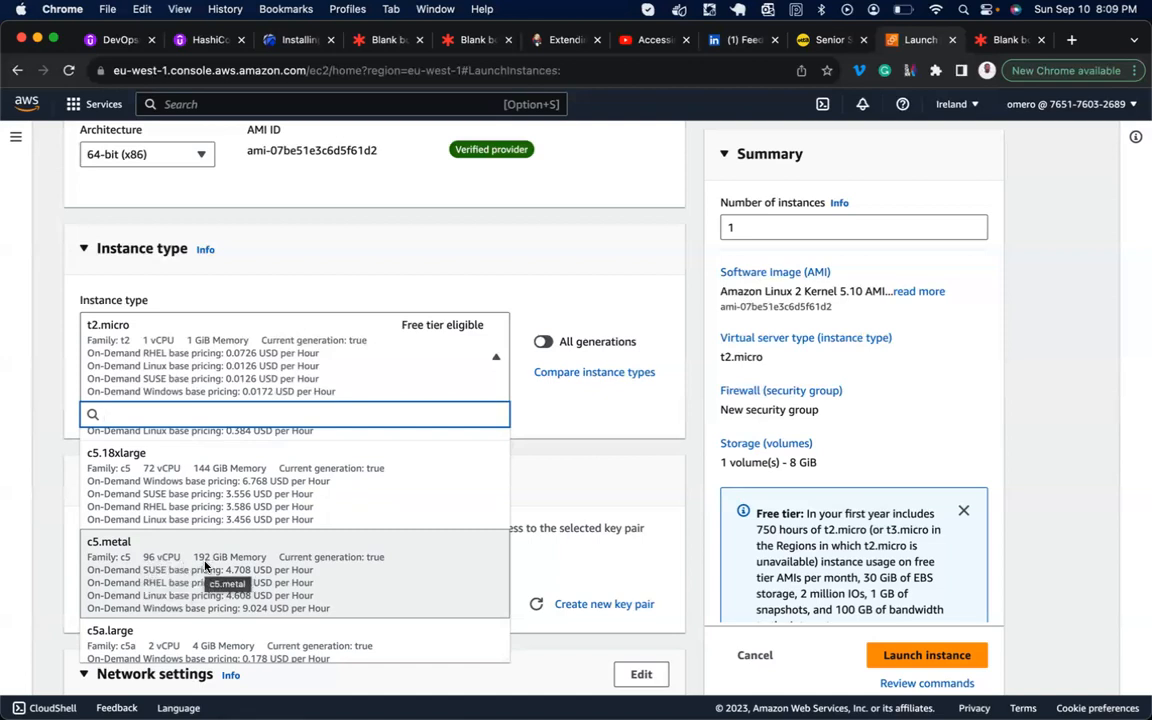
{"action": "scroll", "coordinate": [242, 577], "scroll_direction": "down", "scroll_amount": 2}
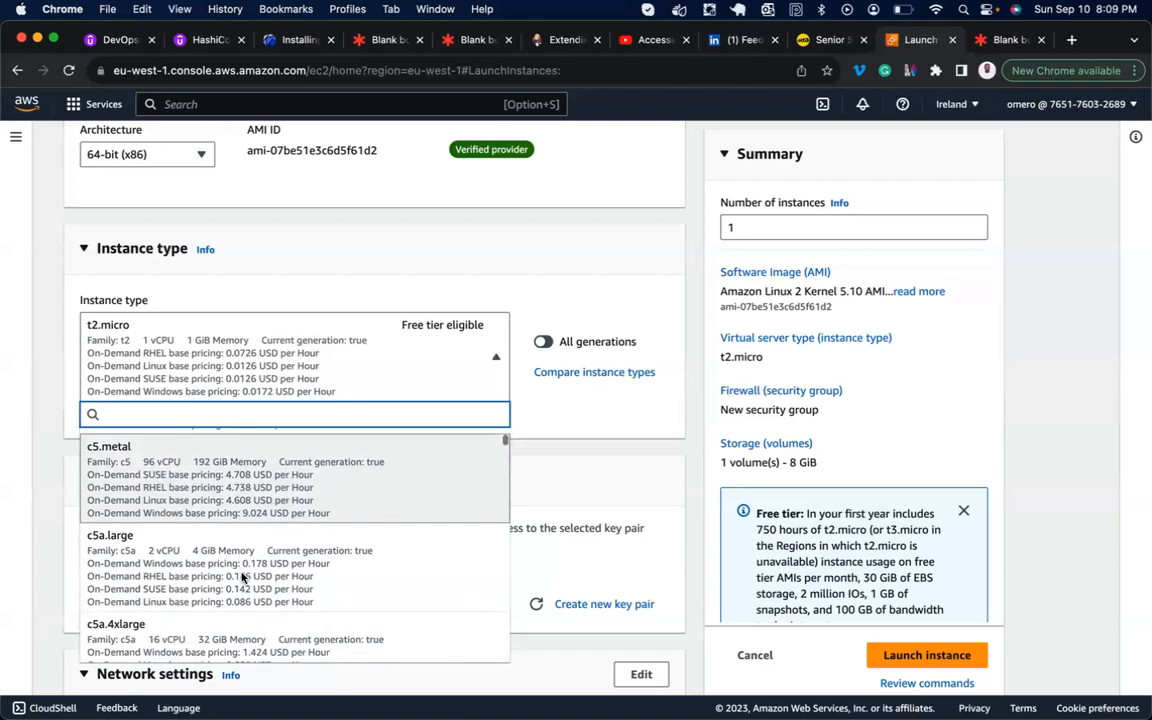
{"action": "scroll", "coordinate": [242, 577], "scroll_direction": "down", "scroll_amount": 2}
{"action": "scroll", "coordinate": [242, 570], "scroll_direction": "up", "scroll_amount": 15}
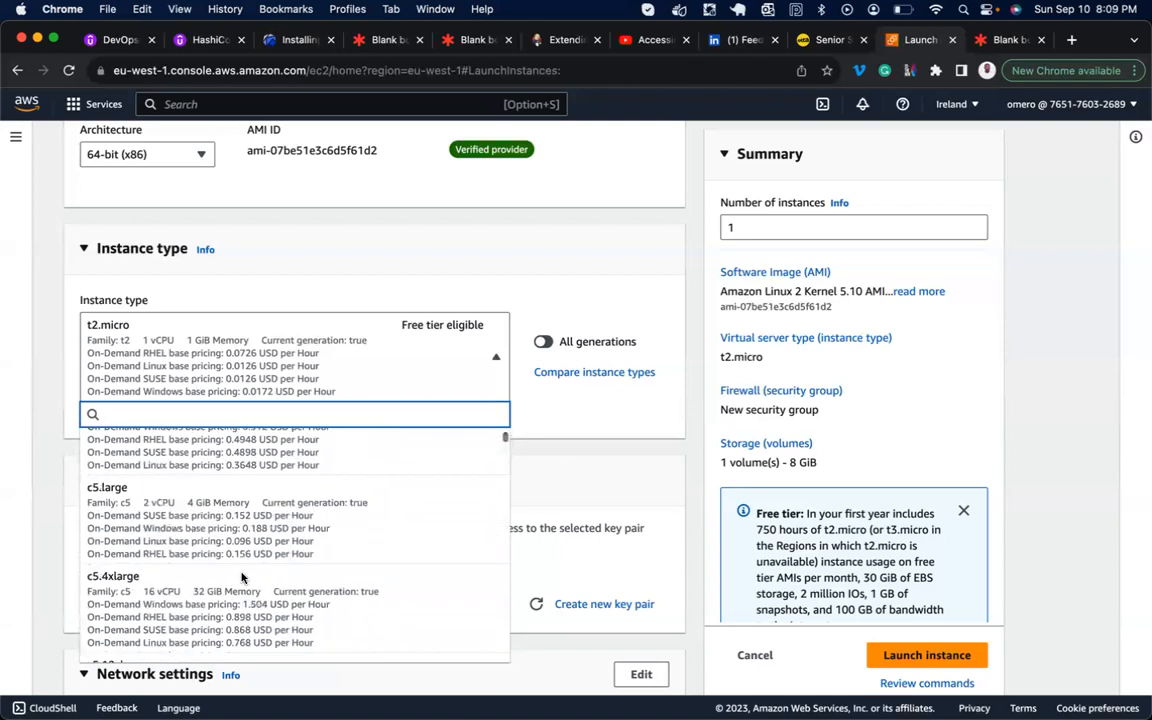
{"action": "left_click", "coordinate": [46, 432]}
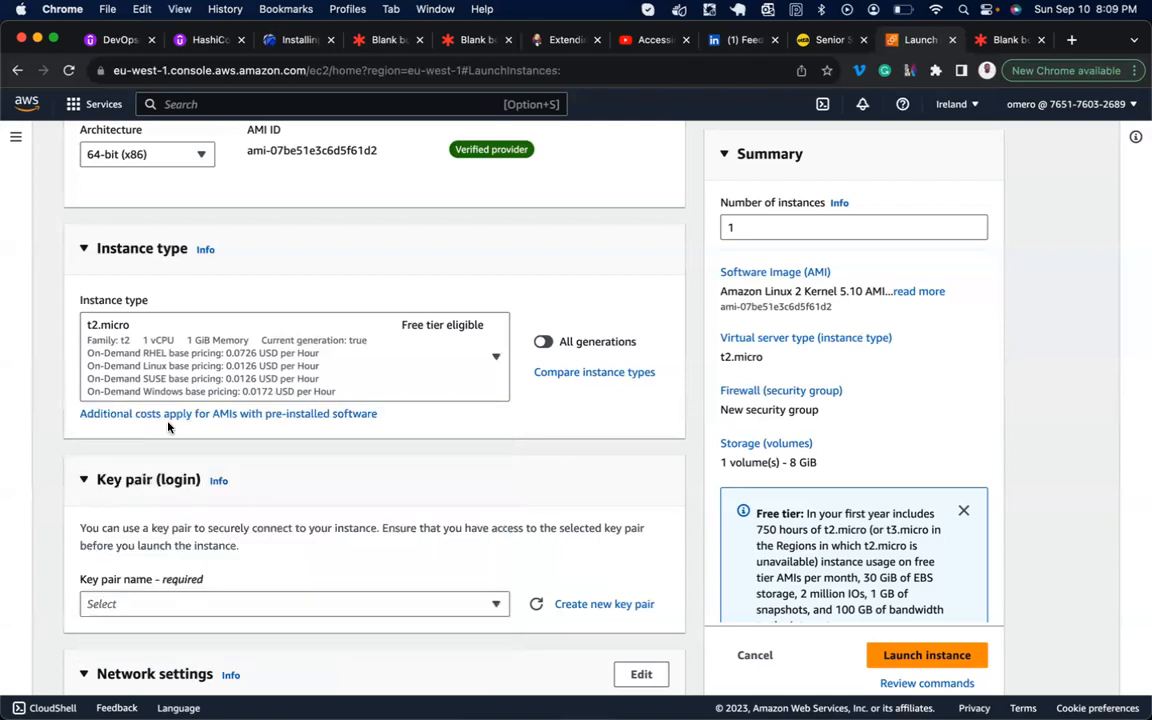
{"action": "scroll", "coordinate": [252, 429], "scroll_direction": "up", "scroll_amount": 1}
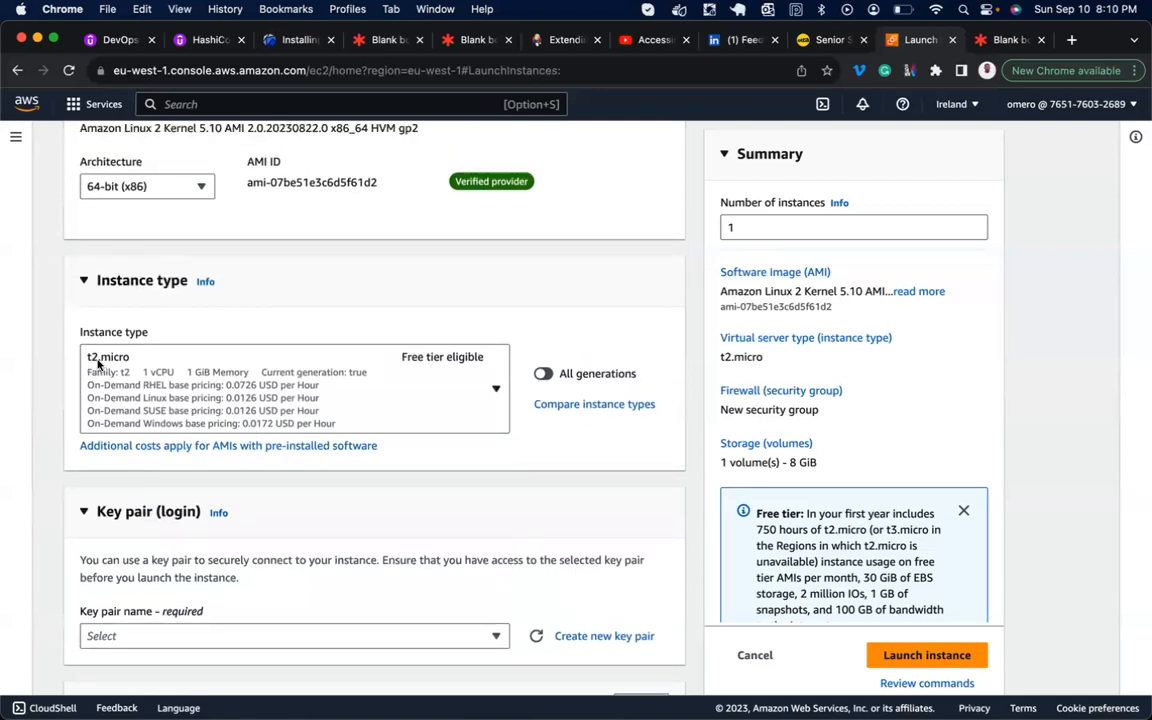
{"action": "scroll", "coordinate": [133, 364], "scroll_direction": "down", "scroll_amount": 5}
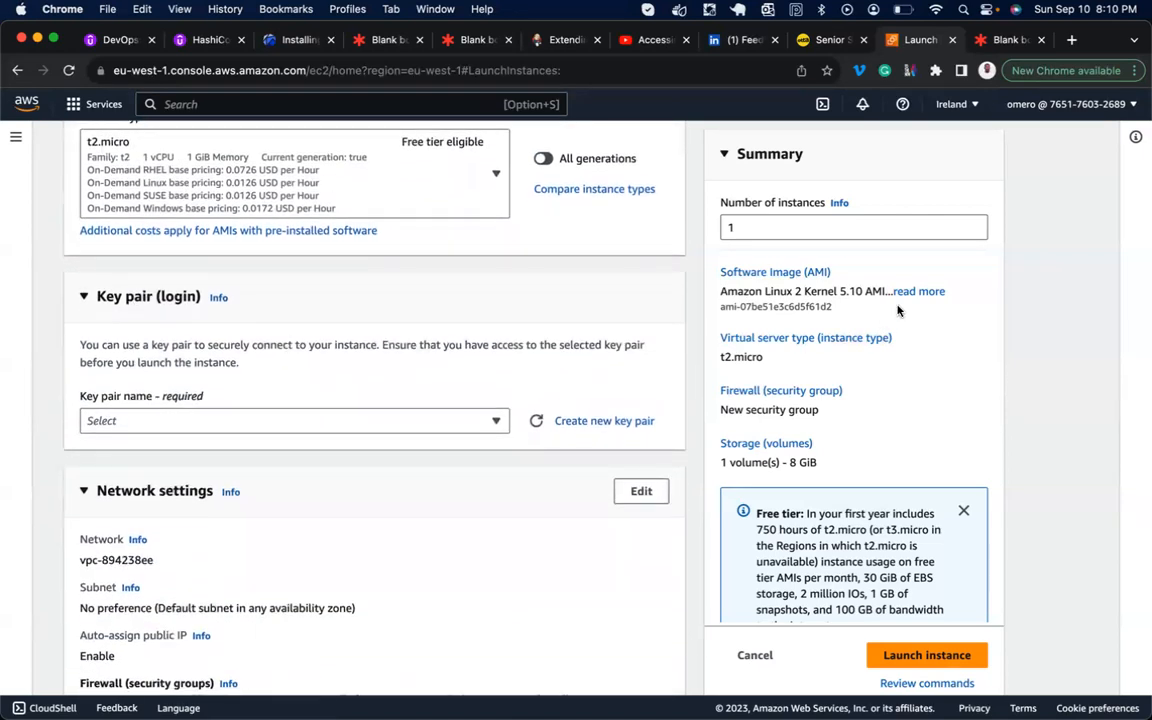
Switch to the Lucidspark board and start a new line "Key Pair -" under the AMI definition.
{"action": "left_click", "coordinate": [1005, 40]}
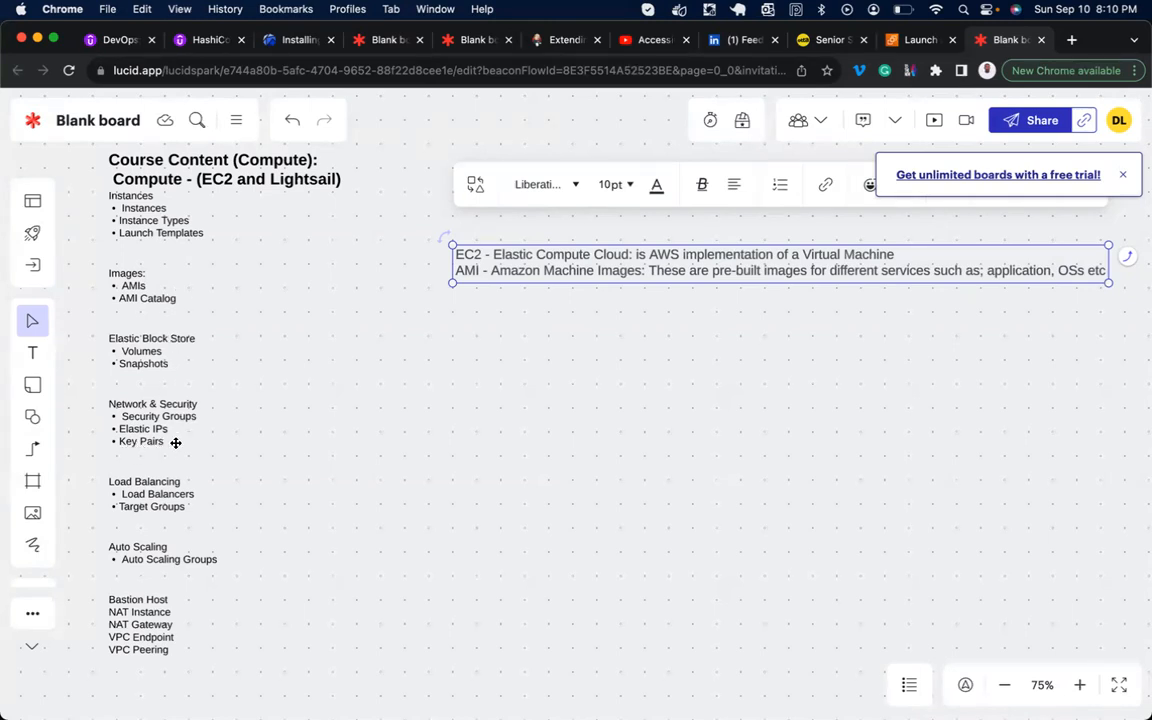
{"action": "double_click", "coordinate": [1081, 271]}
{"action": "key", "text": "Right"}
{"action": "key", "text": "Return"}
{"action": "type", "text": "Ke"}
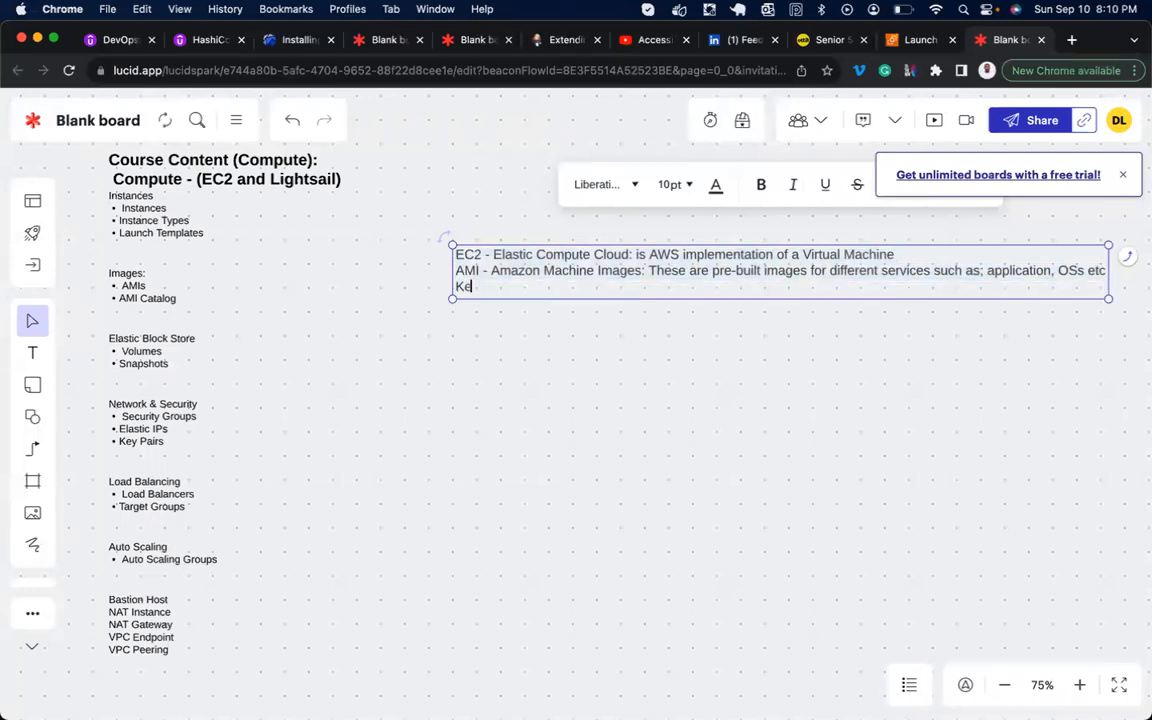
{"action": "type", "text": "y pair"}
{"action": "key", "text": "BackSpace"}
{"action": "key", "text": "BackSpace"}
{"action": "key", "text": "BackSpace"}
{"action": "key", "text": "BackSpace"}
{"action": "type", "text": "Pair -"}
Complete the Key Pair line with the definition "This is a key used in accessing your ec2 instance externally".
{"action": "type", "text": "This is a key used"}
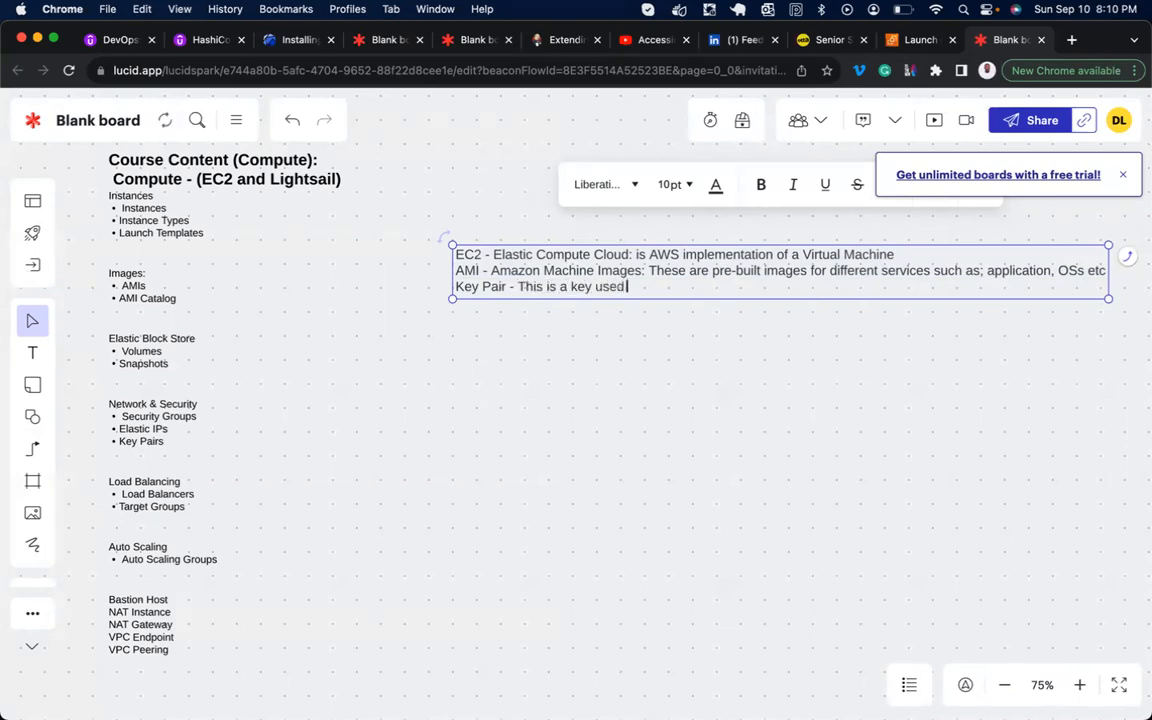
{"action": "type", "text": " in accessing your"}
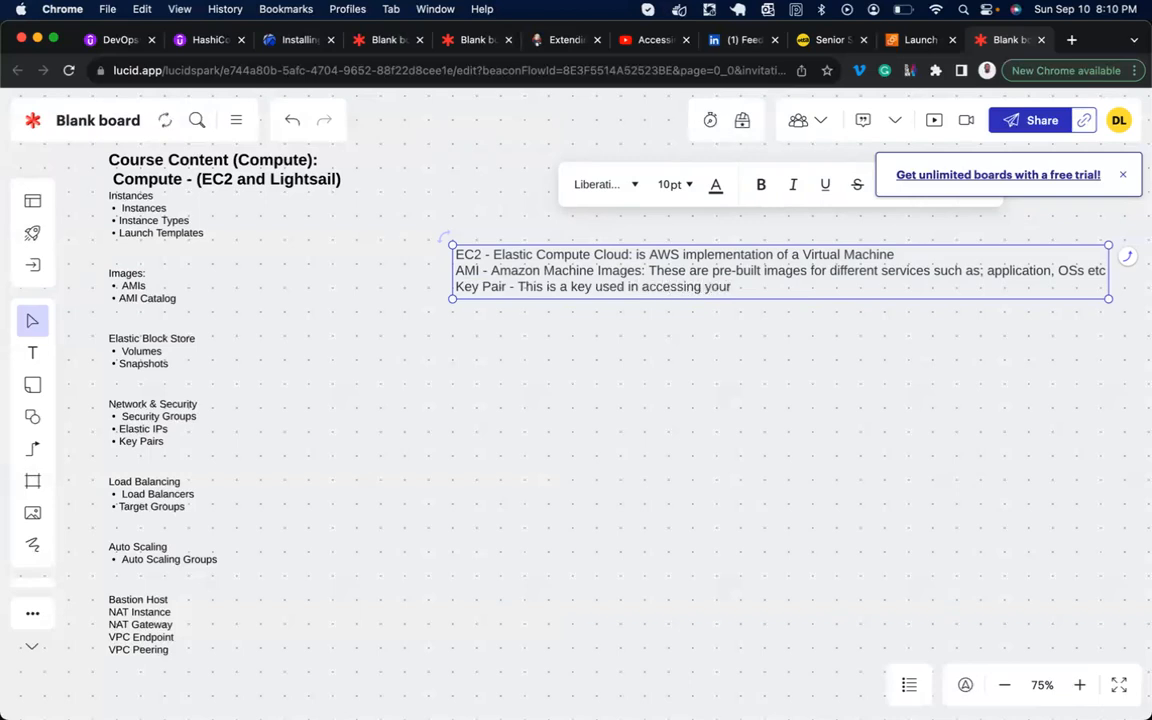
{"action": "type", "text": " ec2 instance exetr"}
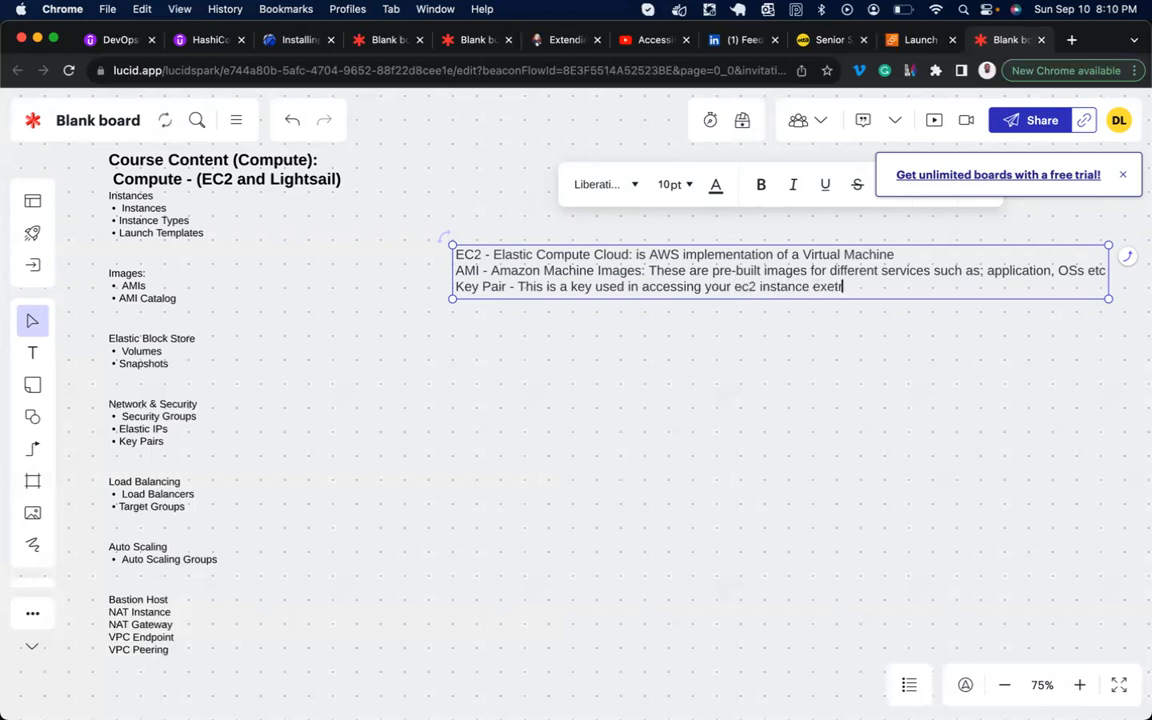
{"action": "key", "text": "BackSpace"}
{"action": "key", "text": "BackSpace"}
{"action": "key", "text": "BackSpace"}
{"action": "type", "text": "ternally"}
Add a sticky note labelled "KeyPair" below the definitions, plus two blank sticky notes beside it, one above the other.
{"action": "double_click", "coordinate": [484, 422]}
{"action": "type", "text": "KeyPair"}
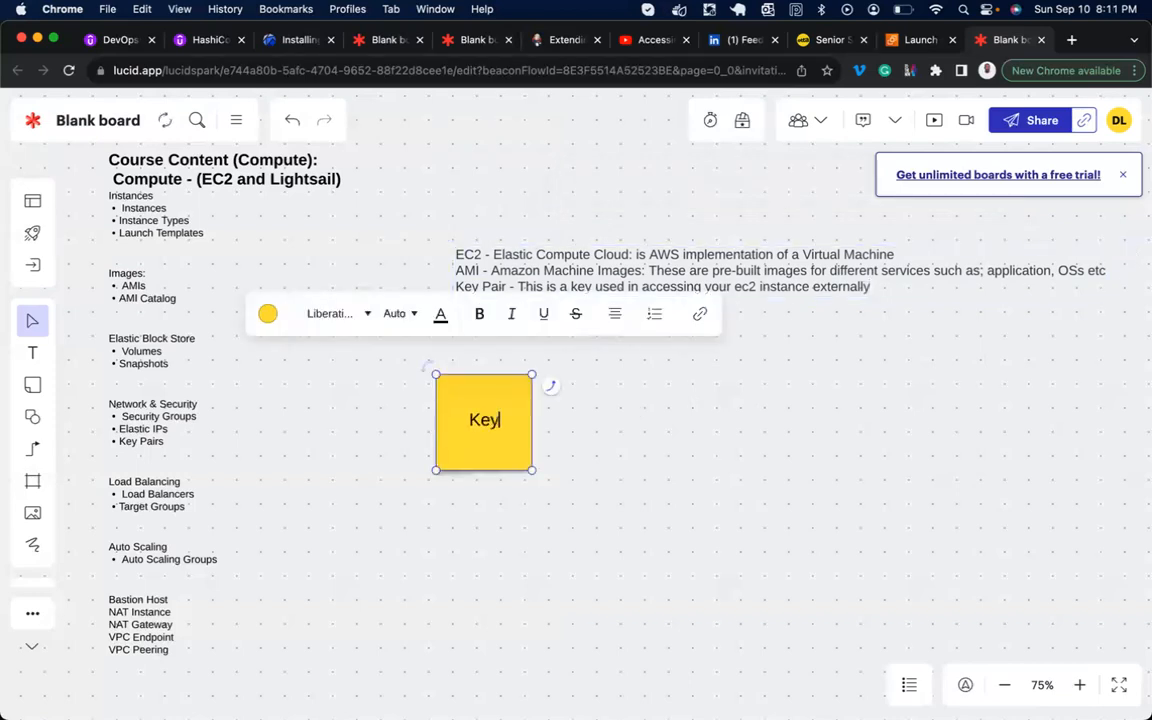
{"action": "double_click", "coordinate": [699, 349]}
{"action": "double_click", "coordinate": [697, 543]}
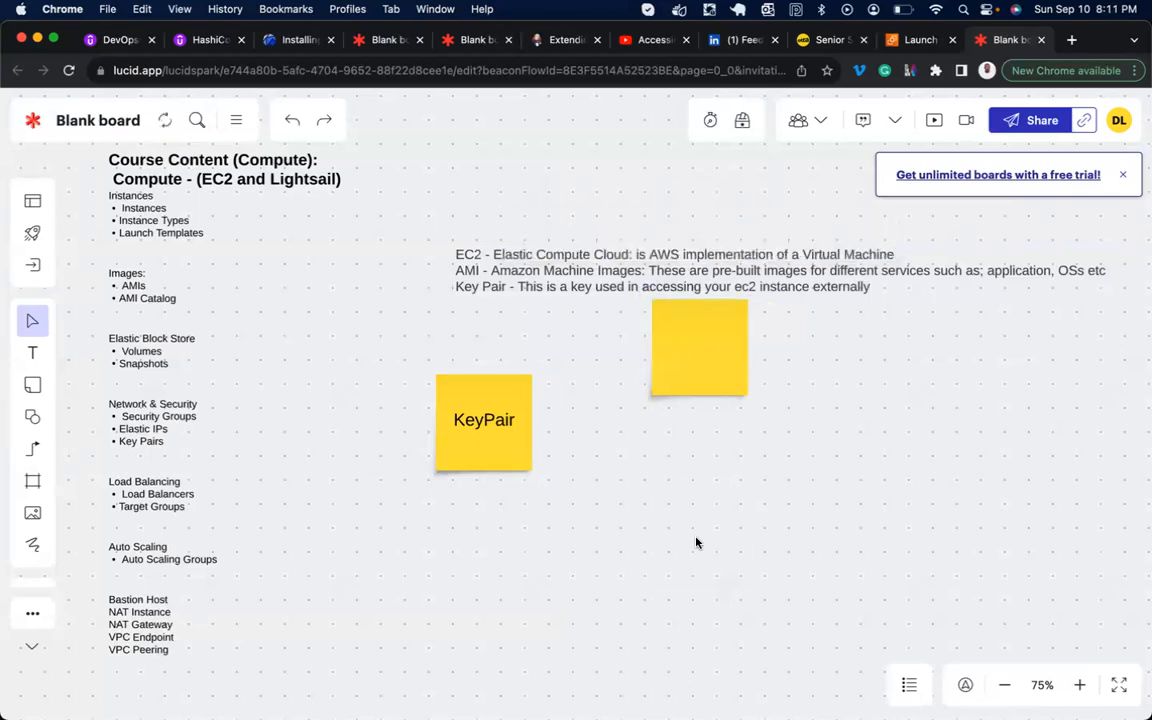
Label the upper blank sticky note "PrivateKey" and the lower one "PublicKey".
{"action": "left_click", "coordinate": [692, 360]}
{"action": "type", "text": "P"}
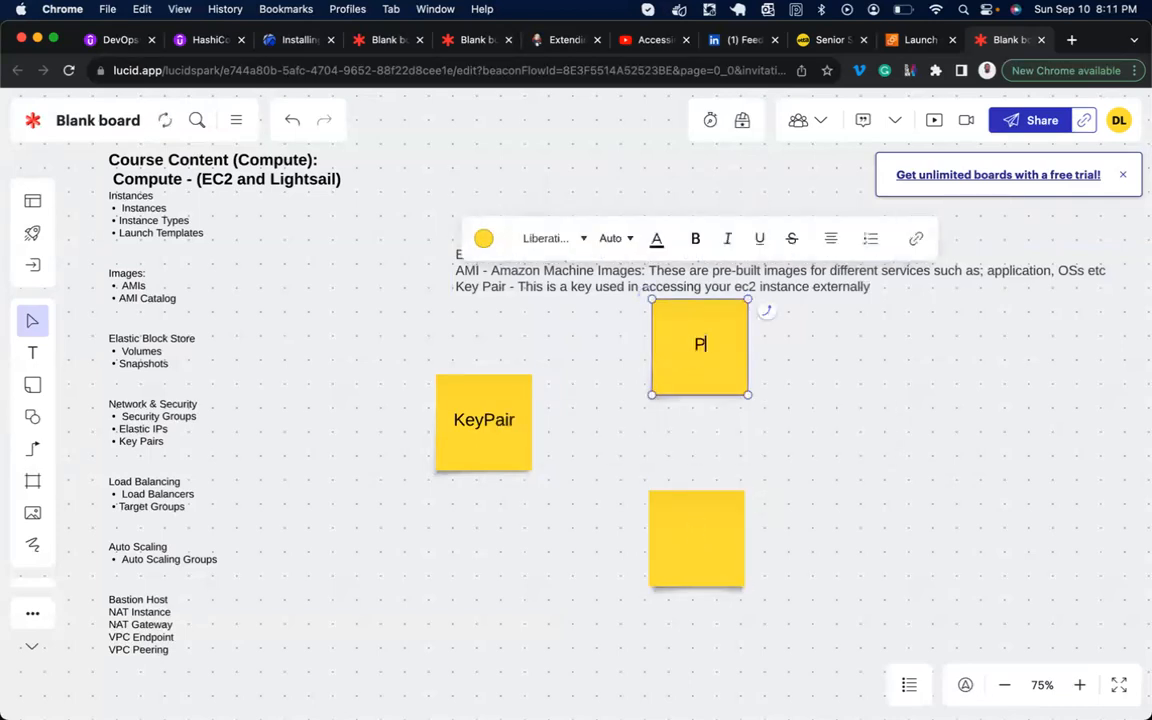
{"action": "type", "text": "rivateKey"}
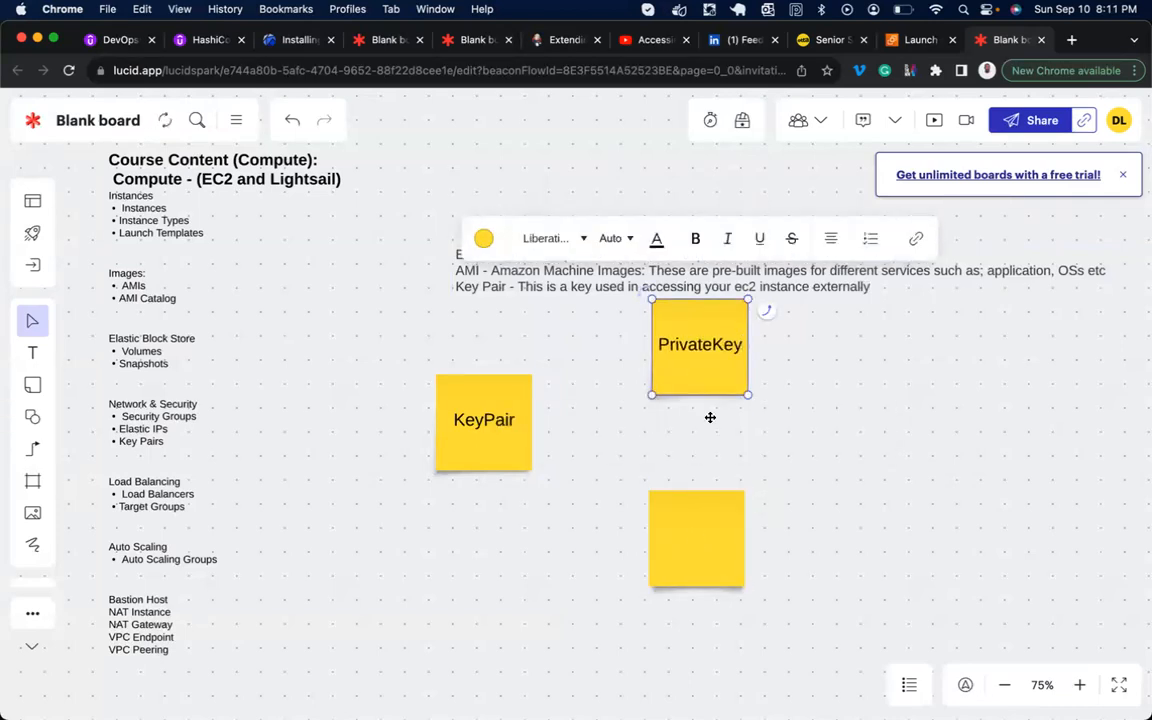
{"action": "left_click", "coordinate": [692, 530]}
{"action": "left_click", "coordinate": [694, 533]}
{"action": "type", "text": "PublicKey"}
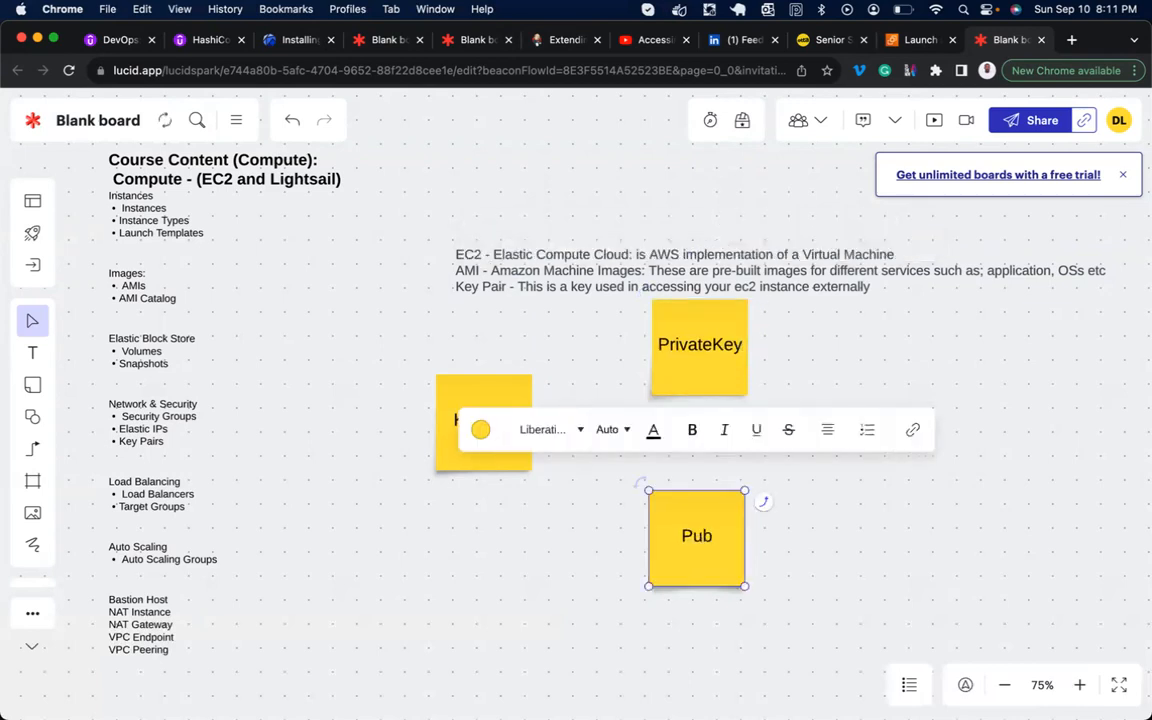
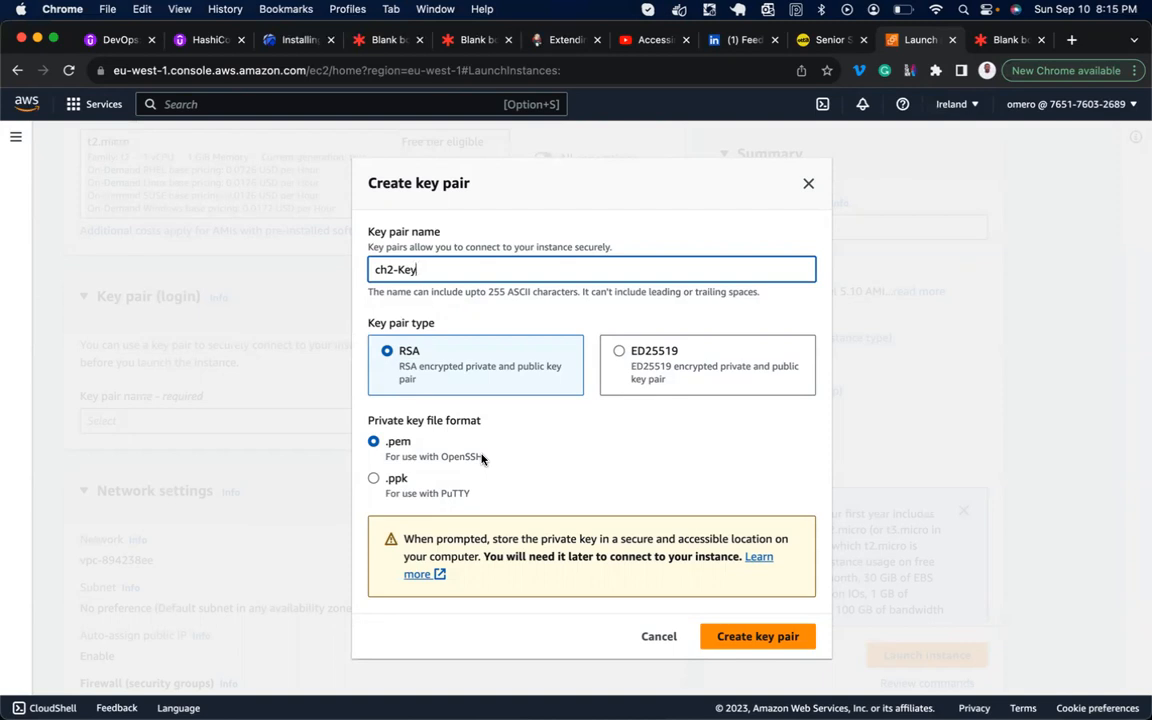
Switch to Terminal to show the OpenSSH command line, and return to the Create key pair dialog in Chrome.
{"action": "mouse_move", "coordinate": [572, 645]}
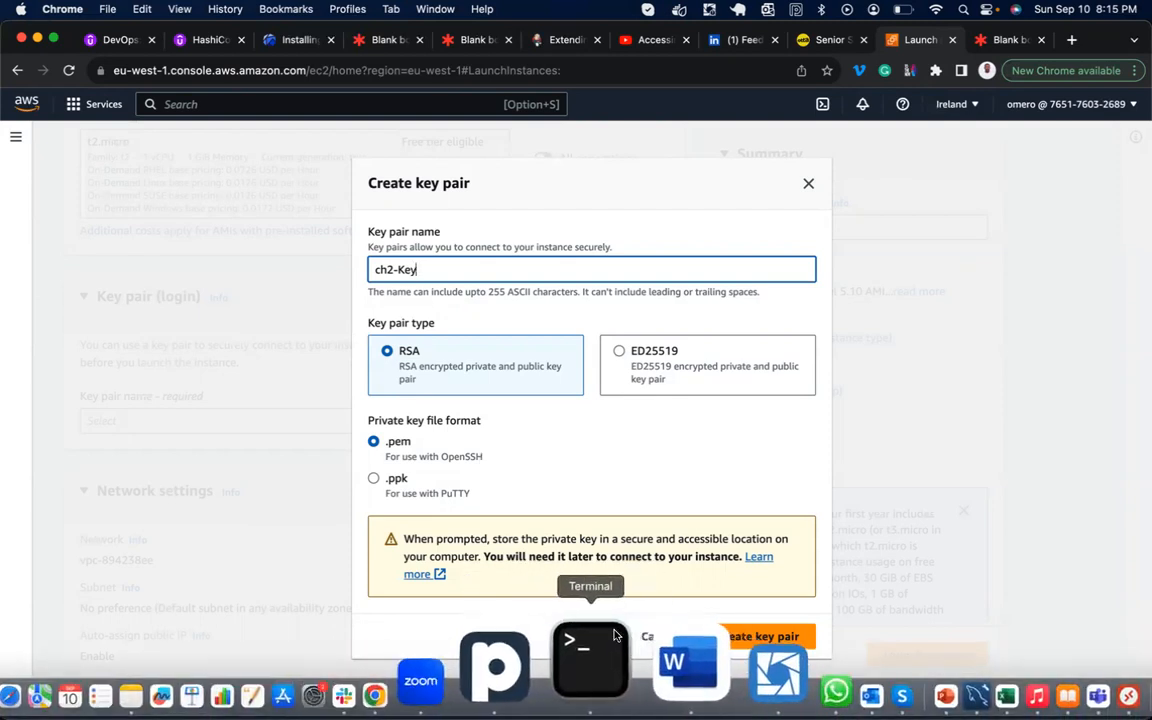
{"action": "left_click", "coordinate": [614, 636]}
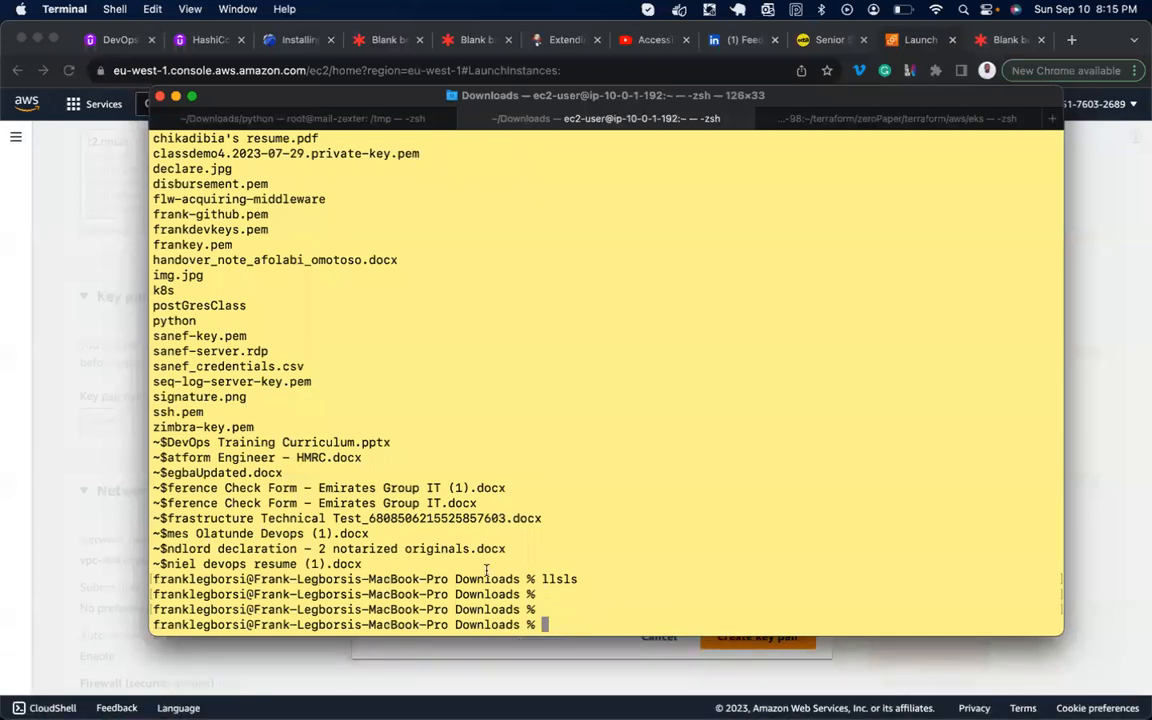
{"action": "left_click", "coordinate": [1115, 453]}
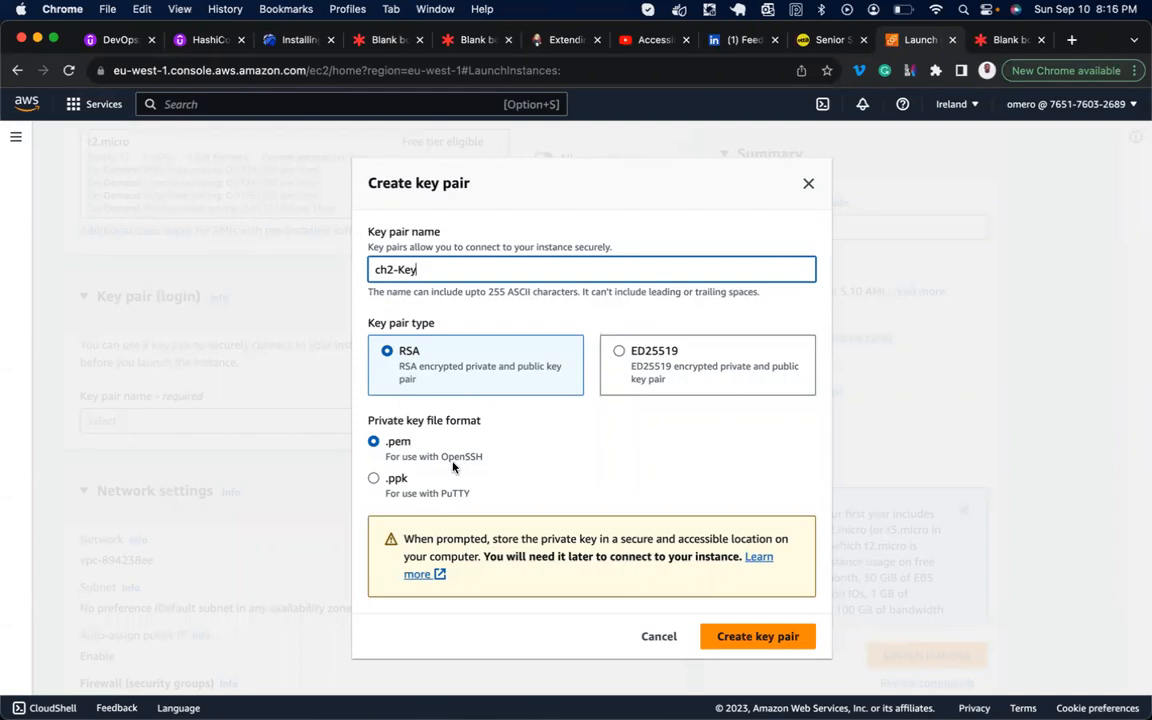
Compare the .ppk and .pem private key formats, and create the RSA key pair ch2-Key as .pem.
{"action": "left_click", "coordinate": [374, 479]}
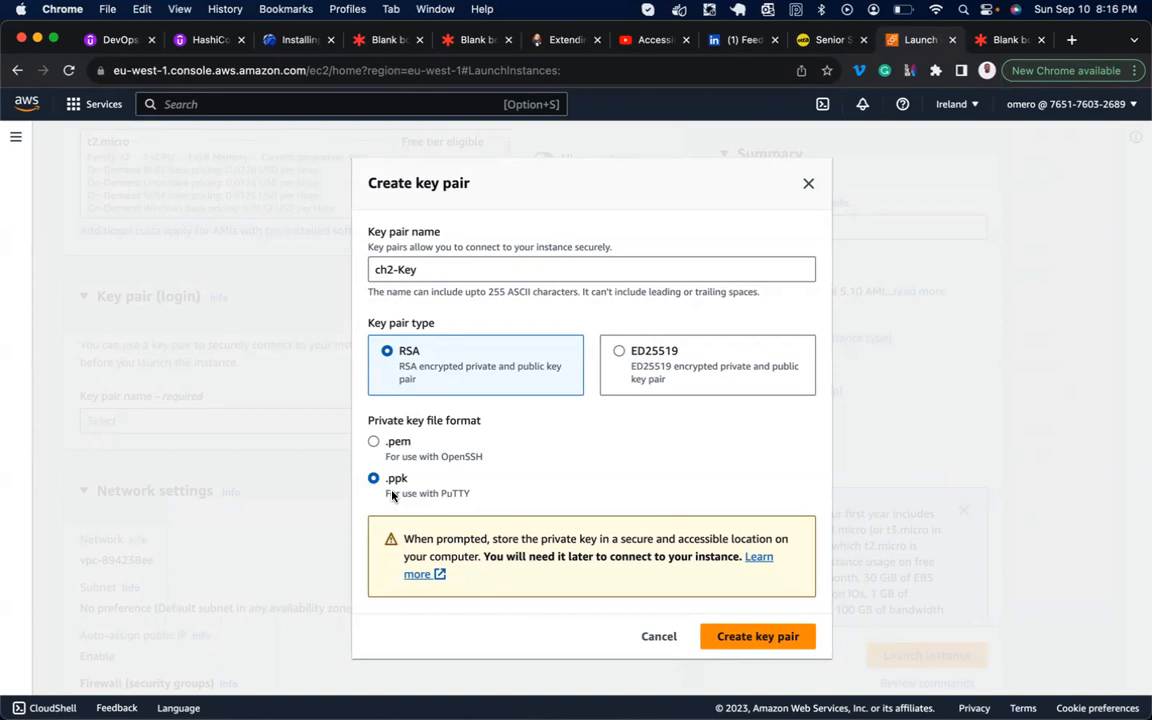
{"action": "left_click", "coordinate": [374, 443]}
{"action": "left_click", "coordinate": [746, 637]}
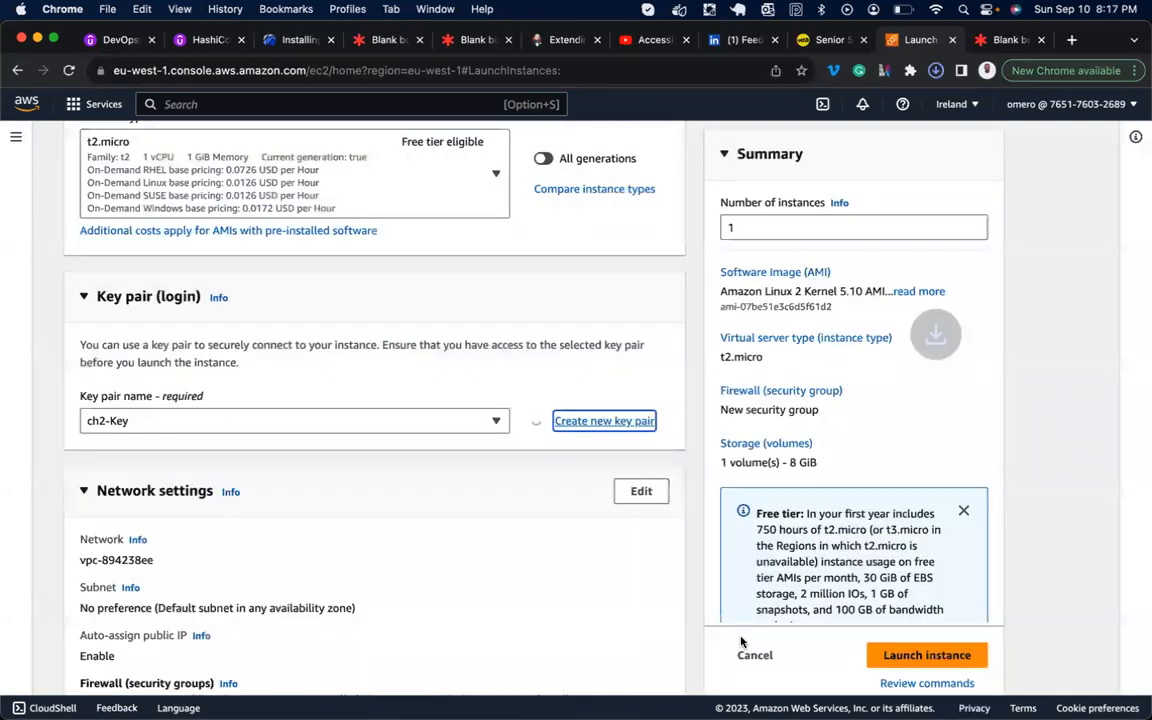
Switch to Finder, bring its window fully into view, and move all the meeting recording folders in the Zoom folder to the Trash.
{"action": "left_click", "coordinate": [933, 72]}
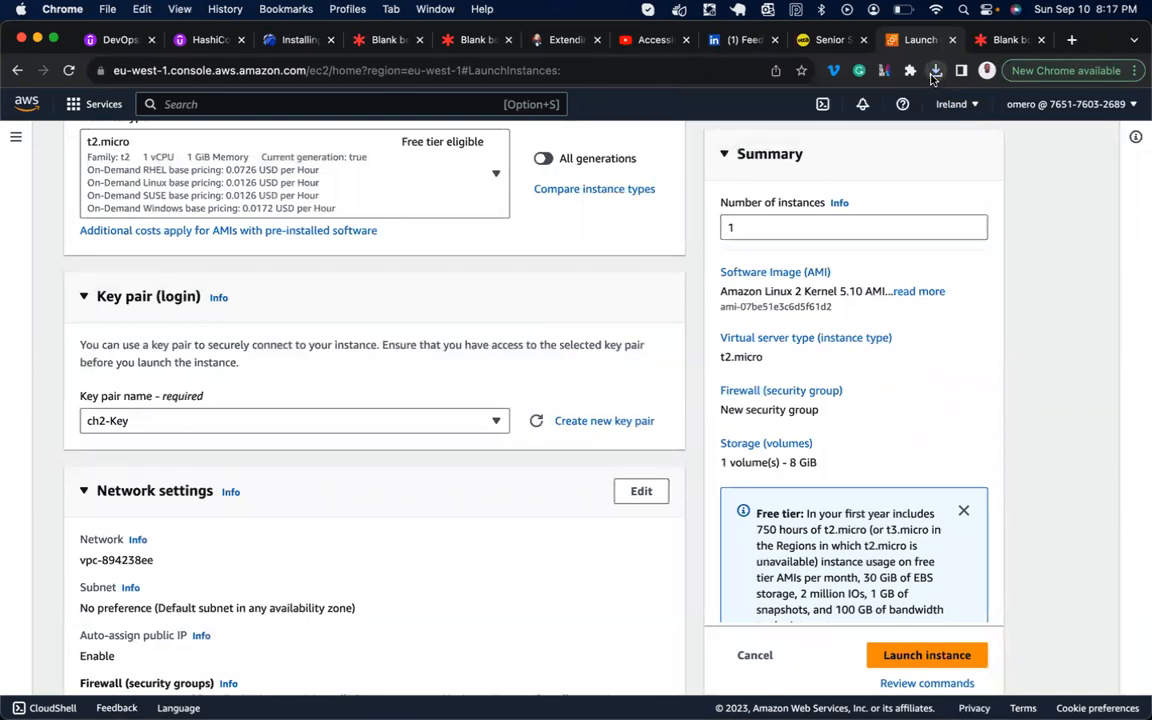
{"action": "mouse_move", "coordinate": [102, 710]}
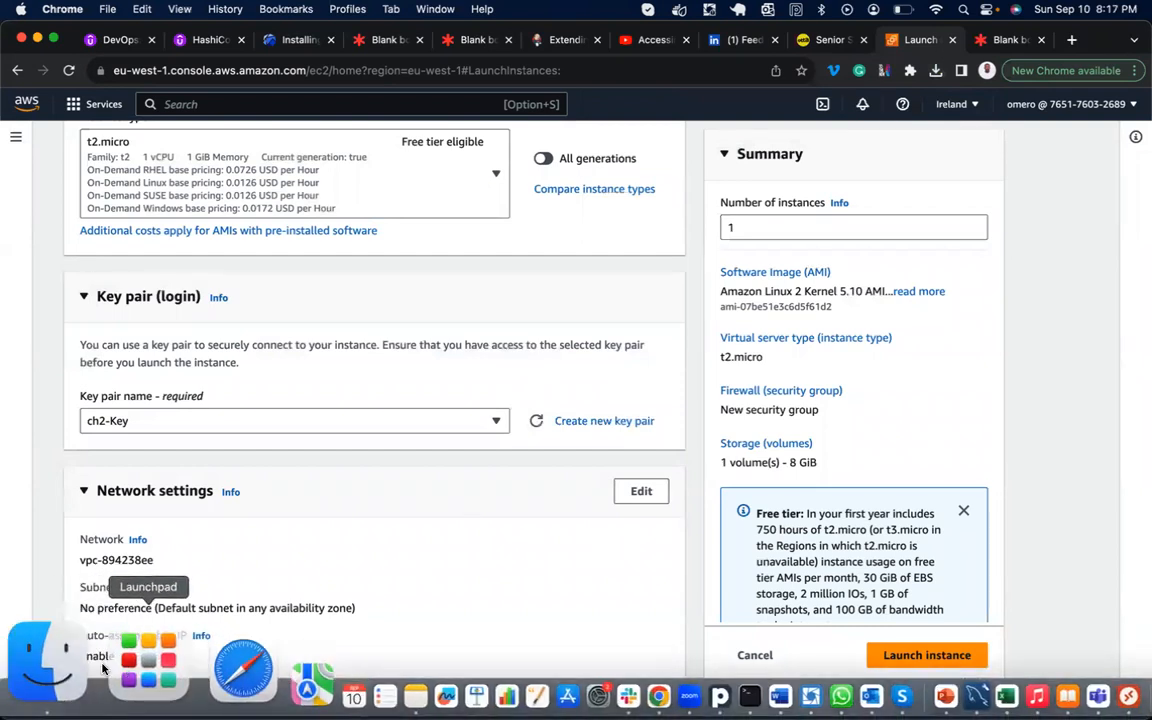
{"action": "left_click", "coordinate": [80, 660]}
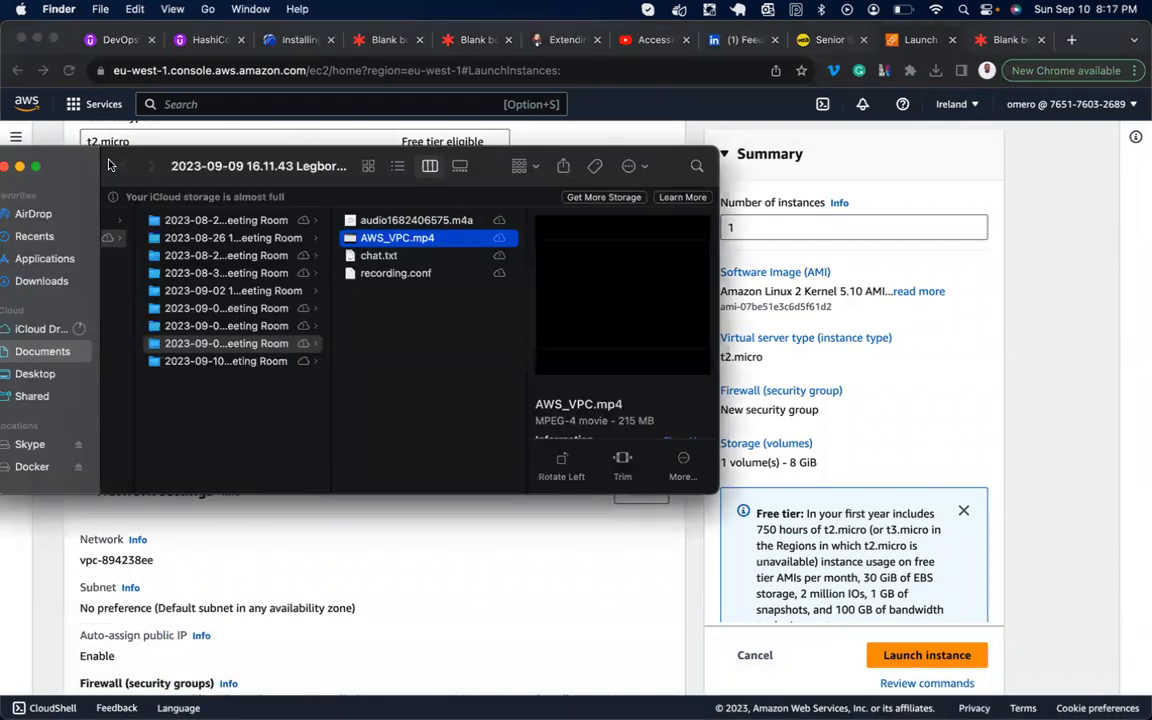
{"action": "left_click_drag", "start_coordinate": [110, 165], "coordinate": [275, 179]}
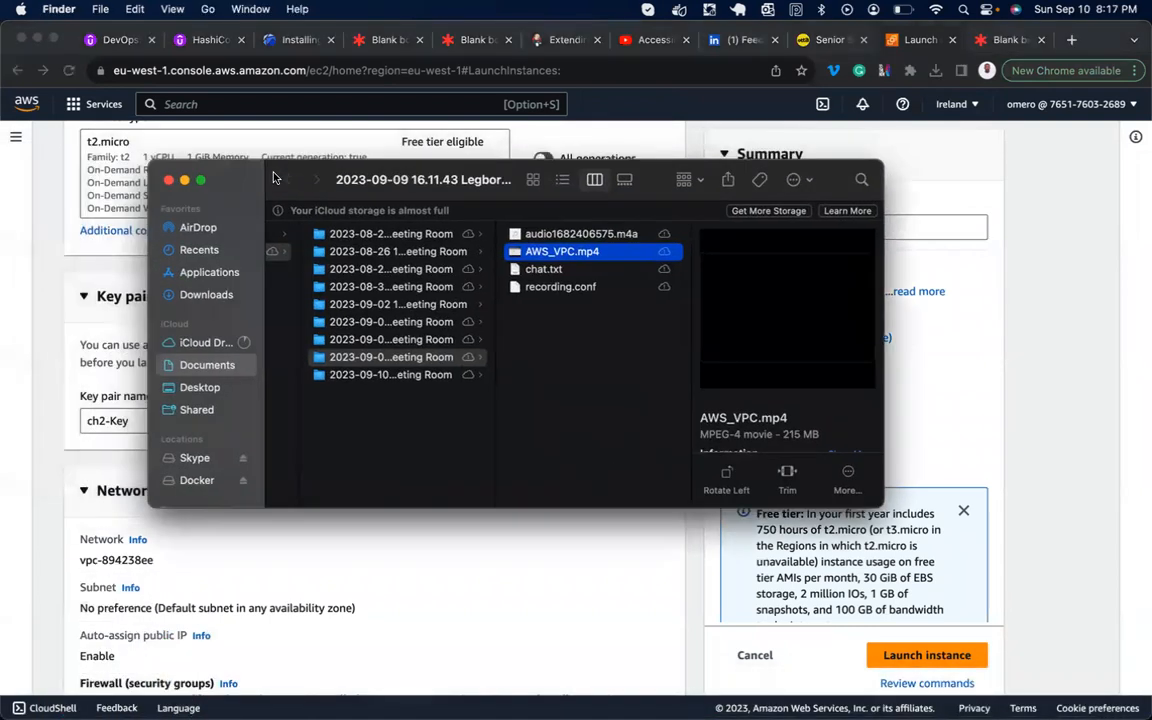
{"action": "left_click", "coordinate": [385, 234]}
{"action": "key", "text": "shift+Down"}
{"action": "key", "text": "shift+Down"}
{"action": "key", "text": "shift+Down"}
{"action": "key", "text": "shift+Down"}
{"action": "key", "text": "shift+Down"}
{"action": "key", "text": "shift+Down"}
{"action": "key", "text": "shift+Down"}
{"action": "key", "text": "shift+Down"}
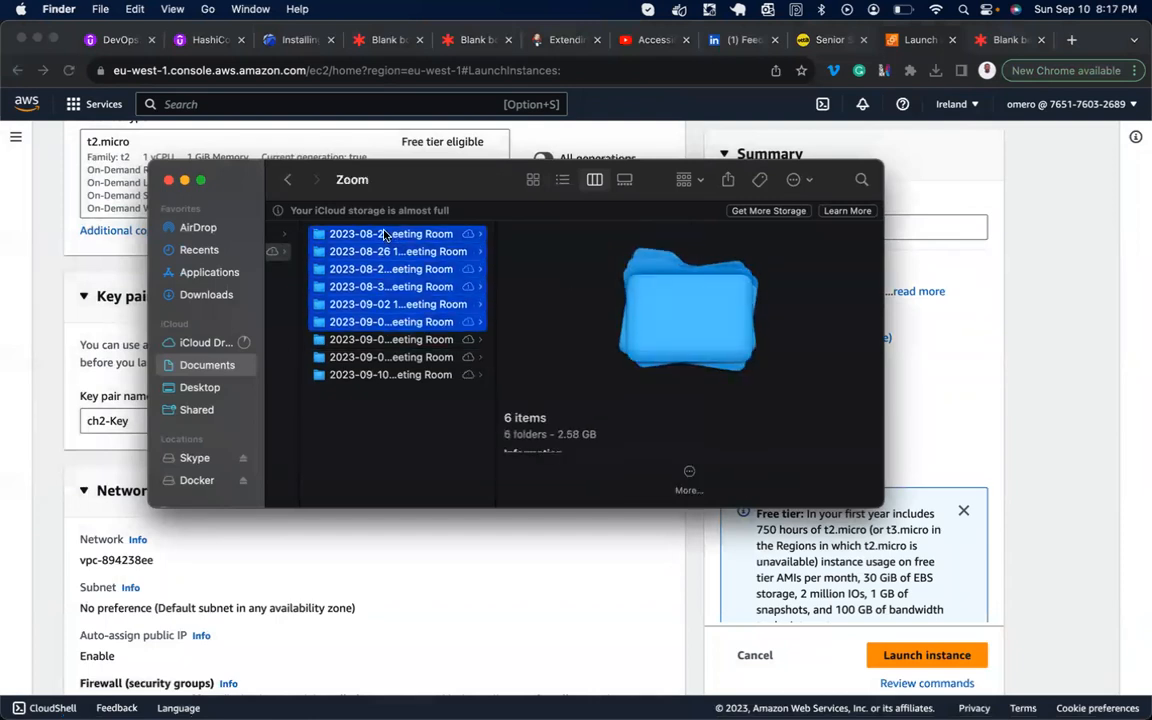
{"action": "right_click", "coordinate": [402, 256]}
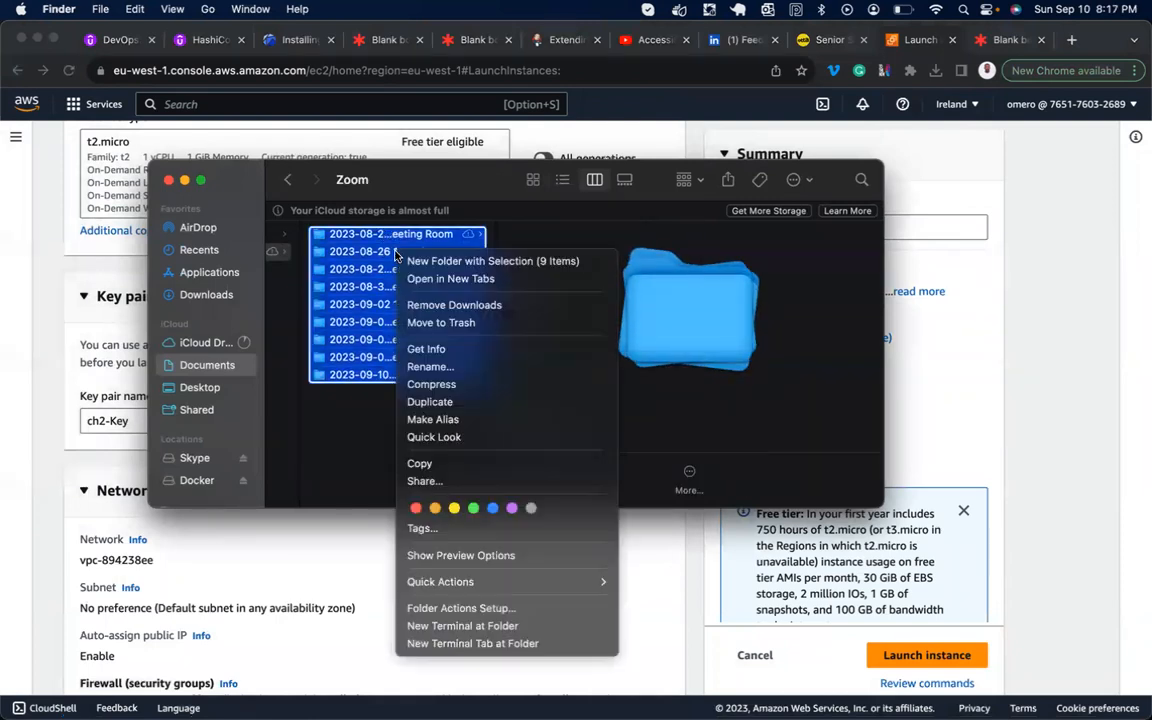
{"action": "left_click", "coordinate": [441, 322]}
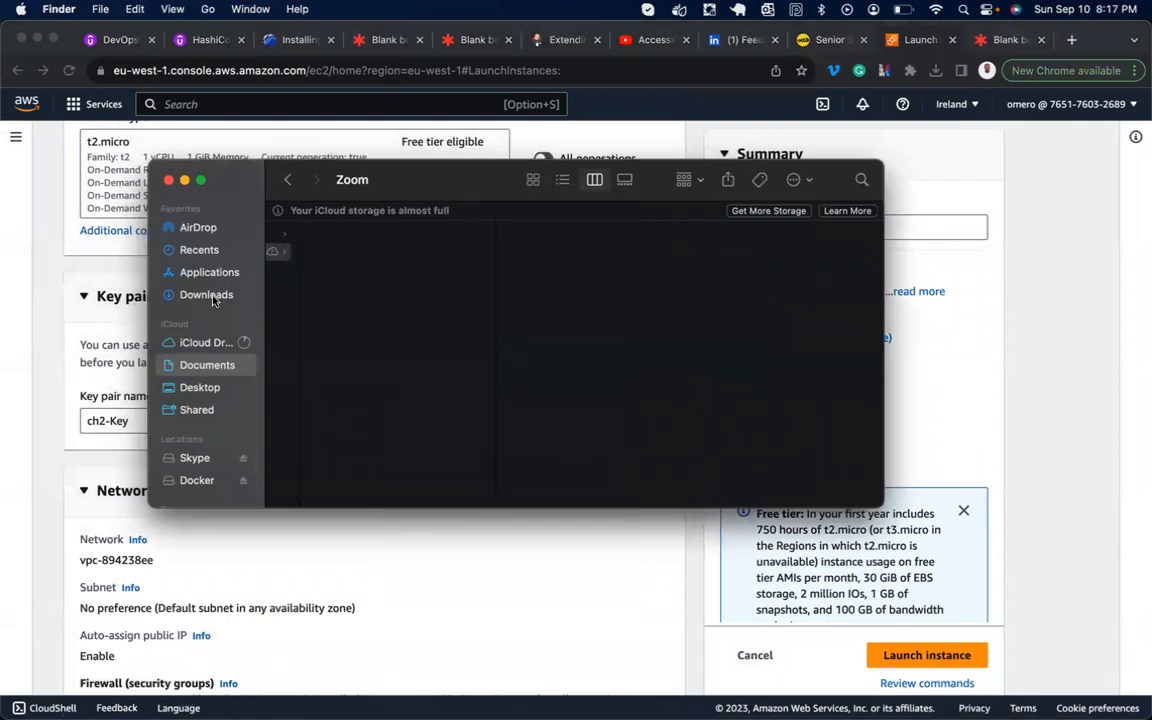
Locate and preview the downloaded ch2-Key.pem in the Downloads folder, and close the Finder window.
{"action": "left_click", "coordinate": [208, 296]}
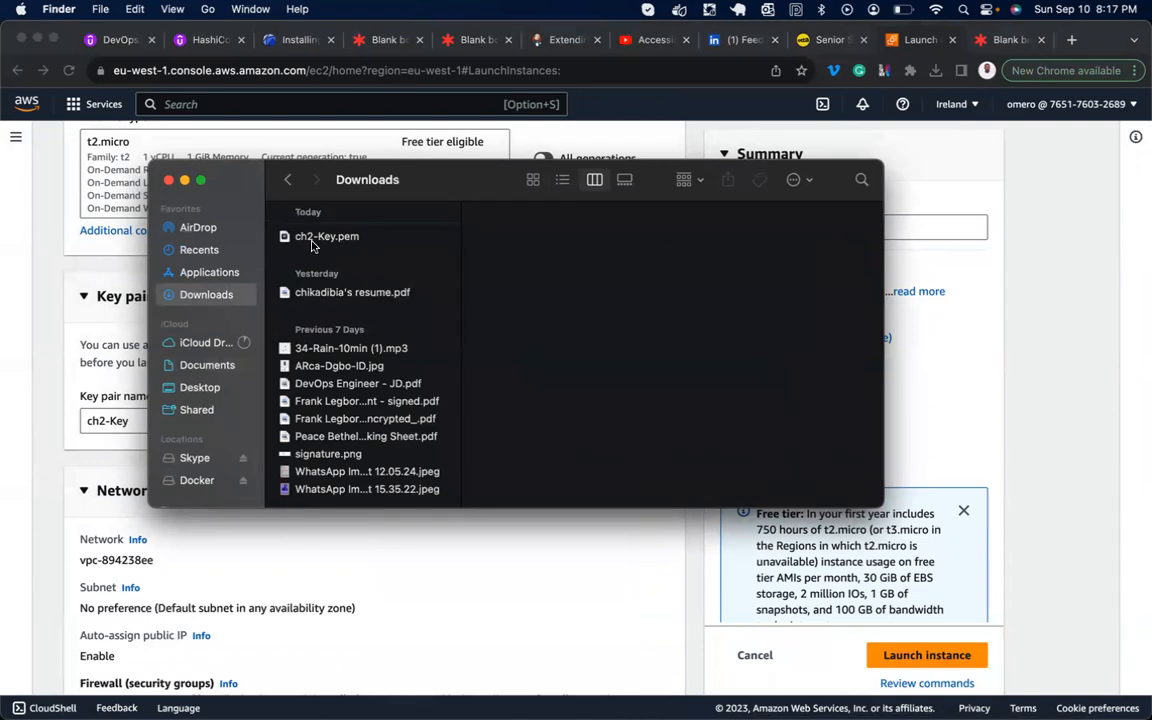
{"action": "left_click", "coordinate": [314, 240]}
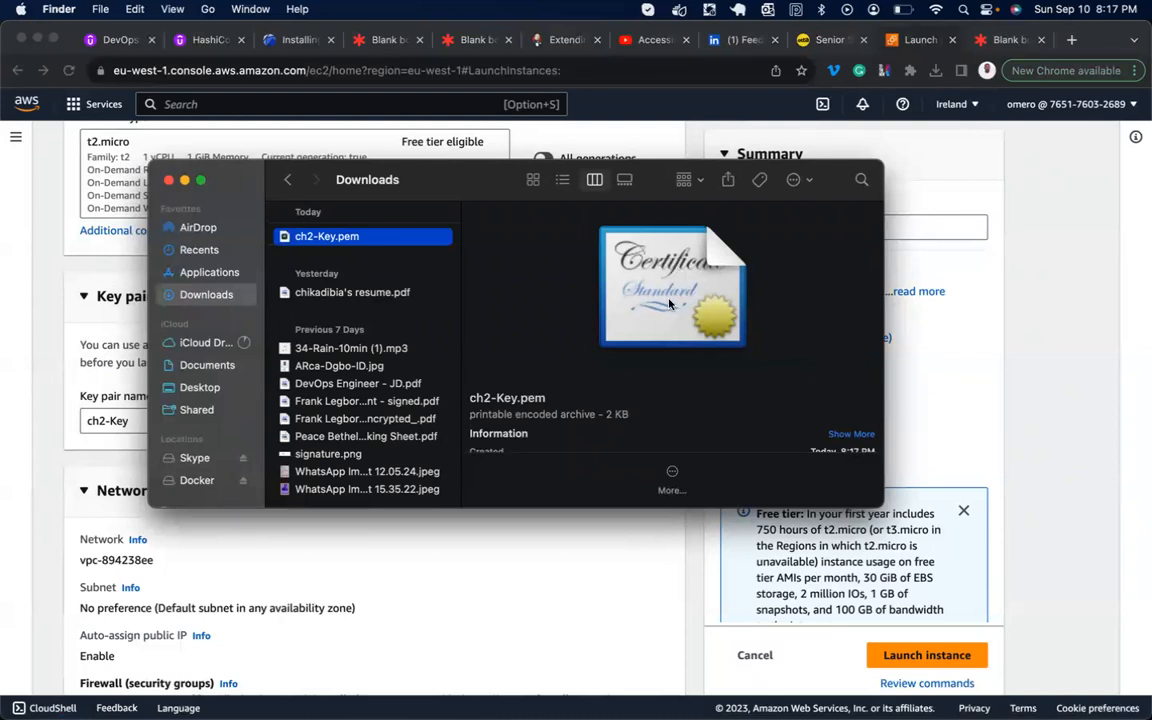
{"action": "left_click", "coordinate": [168, 181]}
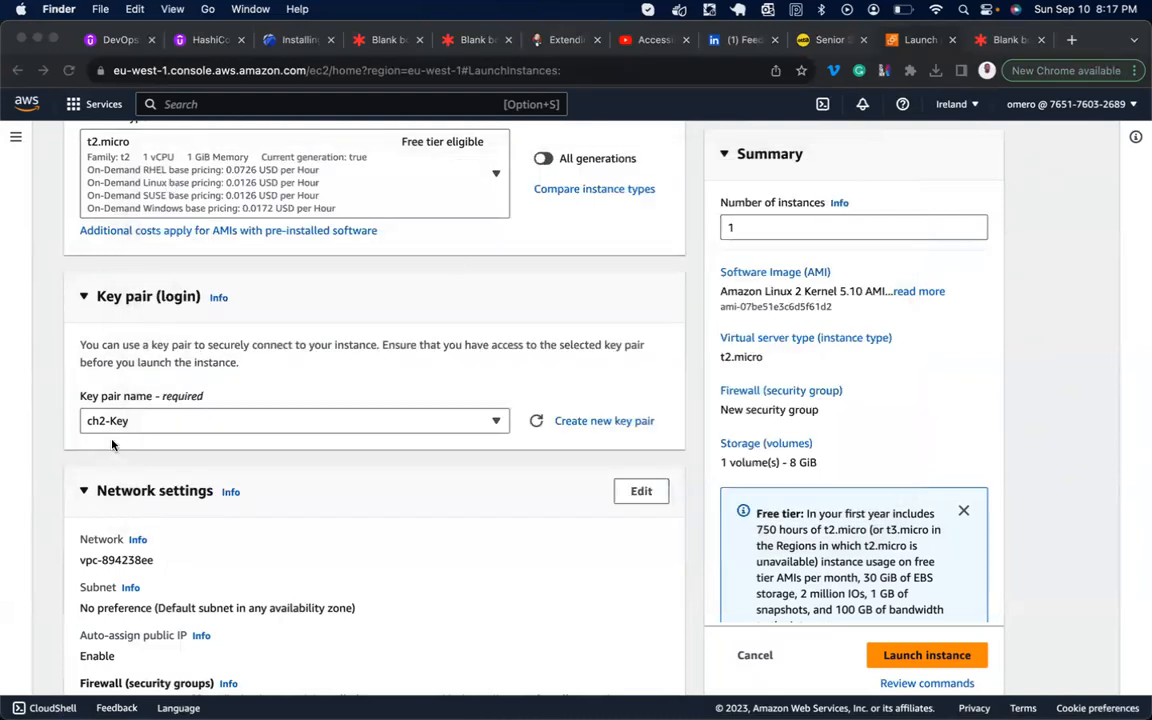
Return to the EC2 launch page and look through the available key pairs, keeping ch2-Key selected.
{"action": "left_click", "coordinate": [122, 380]}
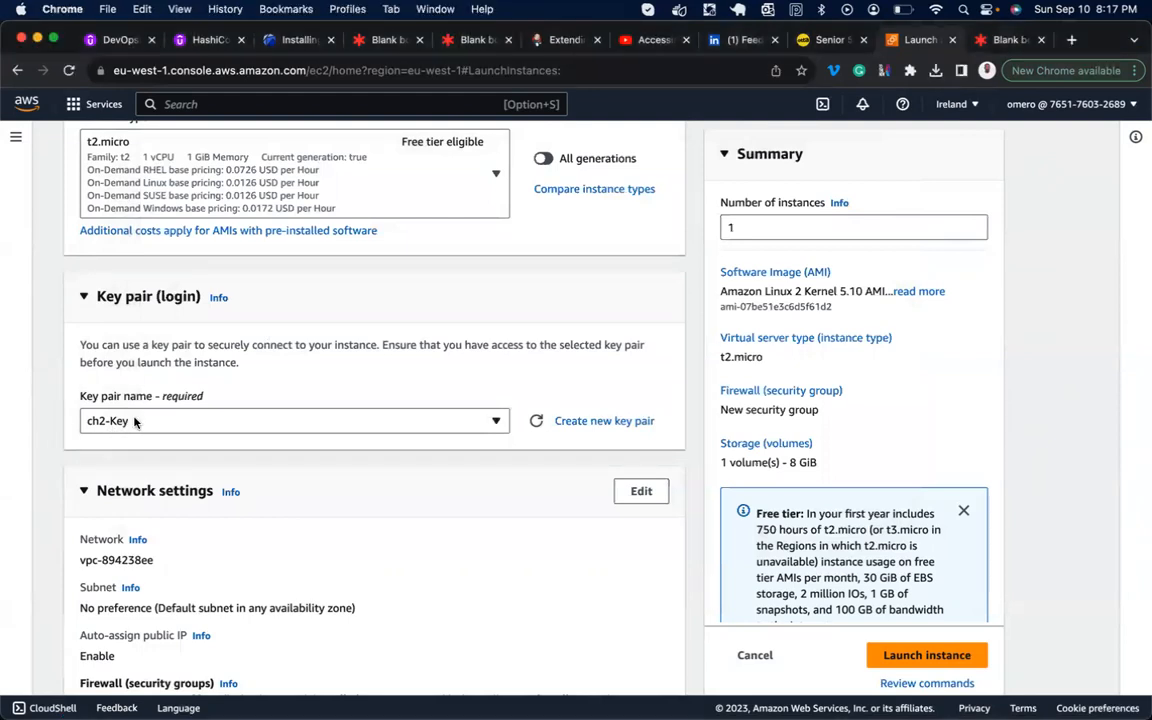
{"action": "left_click", "coordinate": [135, 421]}
{"action": "scroll", "coordinate": [142, 374], "scroll_direction": "down", "scroll_amount": 1}
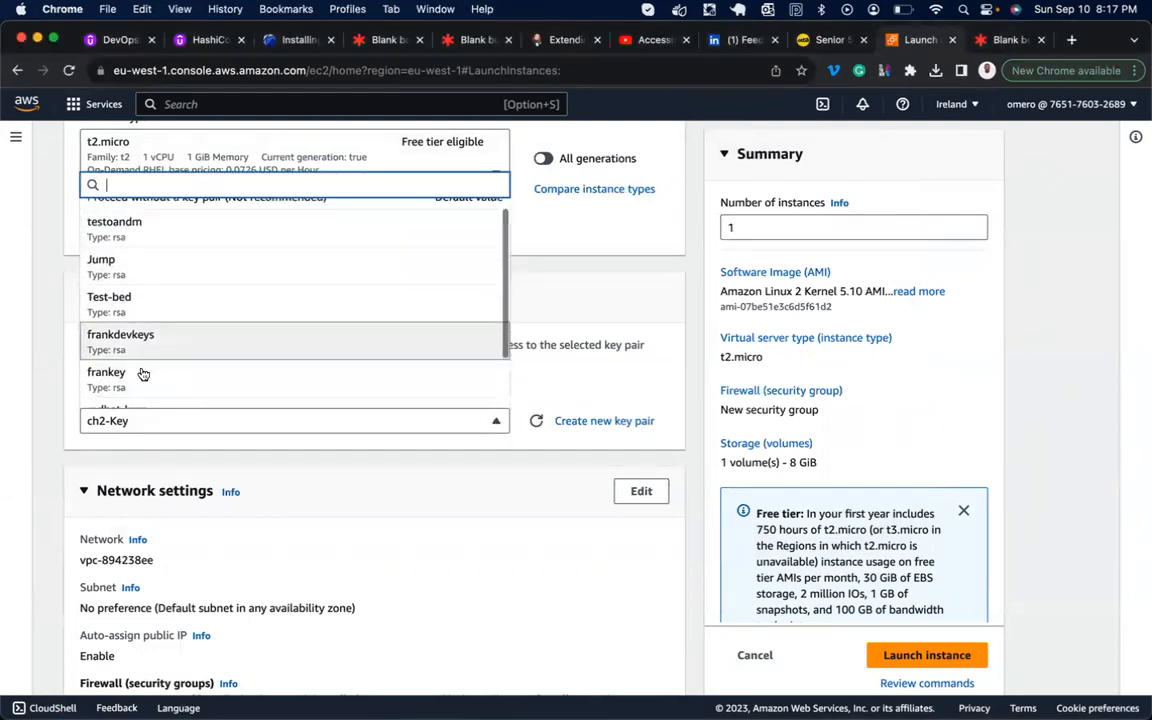
{"action": "scroll", "coordinate": [142, 374], "scroll_direction": "down", "scroll_amount": 2}
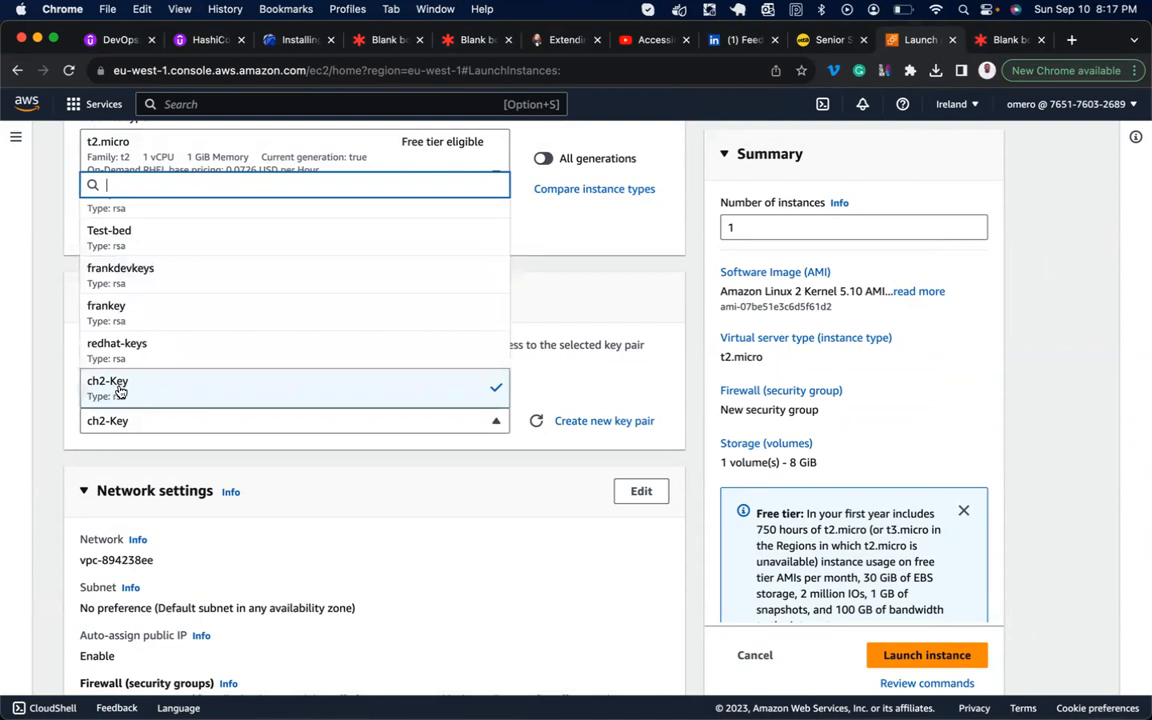
{"action": "left_click", "coordinate": [57, 386]}
Open the instance's network settings for editing and review the default VPC's subnets, keeping the subnet at No preference.
{"action": "scroll", "coordinate": [129, 412], "scroll_direction": "down", "scroll_amount": 3}
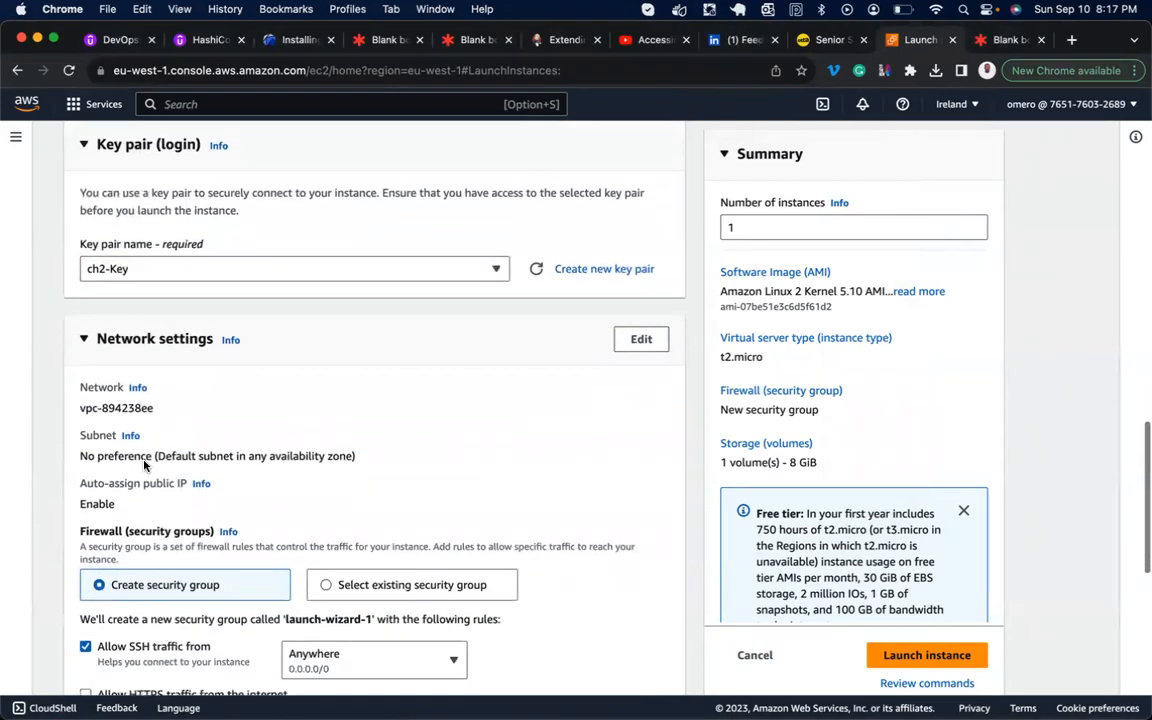
{"action": "scroll", "coordinate": [143, 462], "scroll_direction": "down", "scroll_amount": 2}
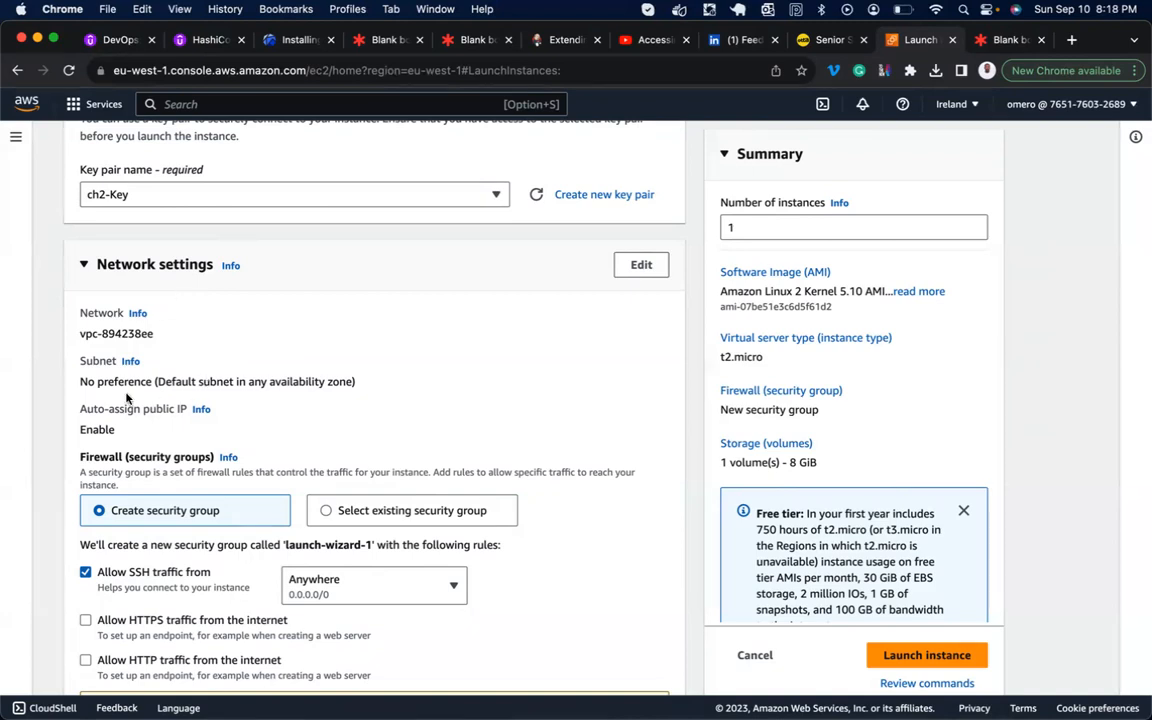
{"action": "left_click", "coordinate": [640, 265]}
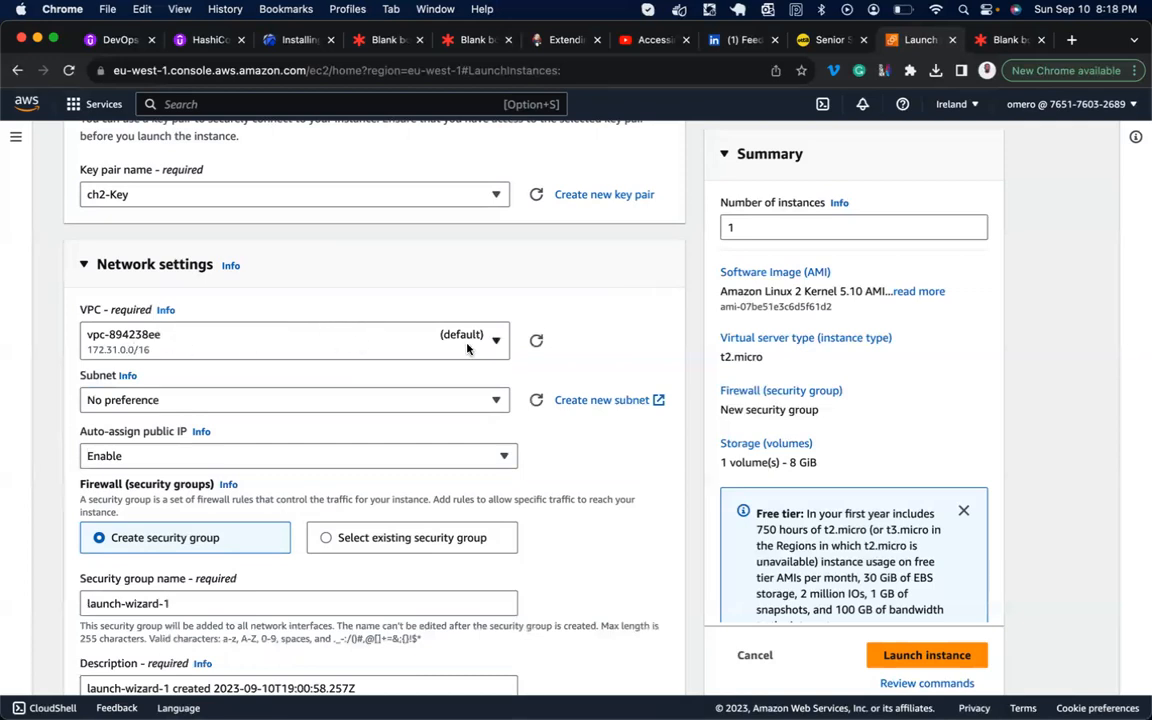
{"action": "left_click", "coordinate": [130, 402]}
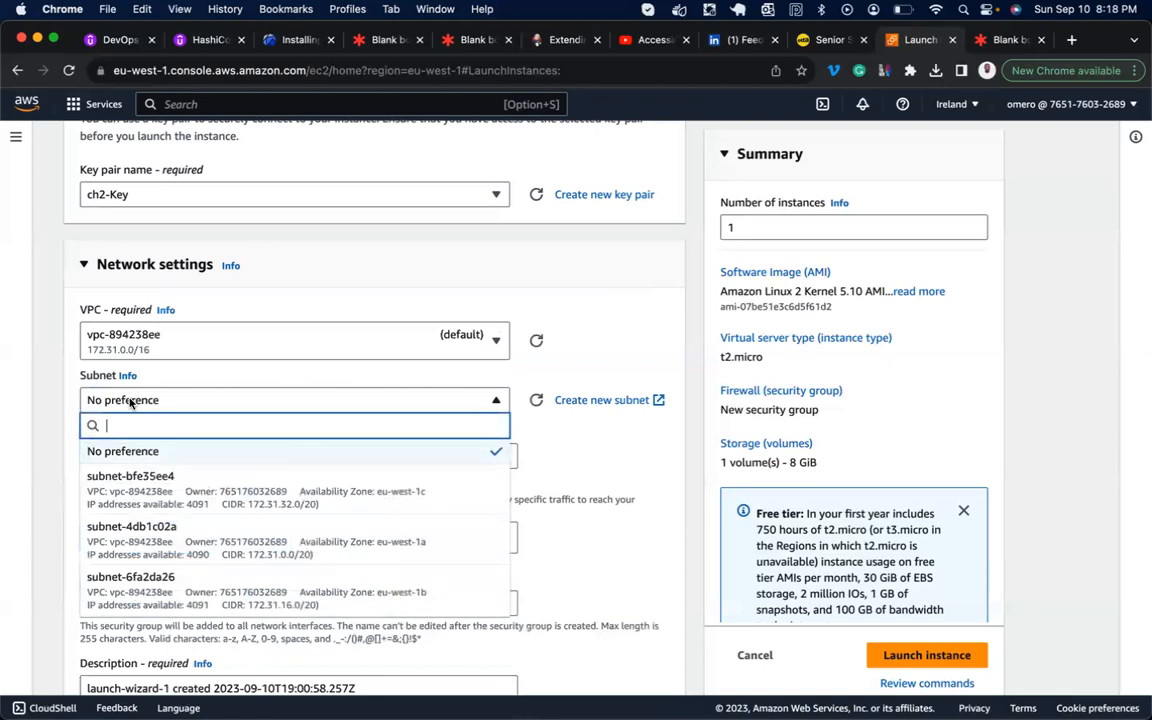
{"action": "scroll", "coordinate": [140, 530], "scroll_direction": "down", "scroll_amount": 2}
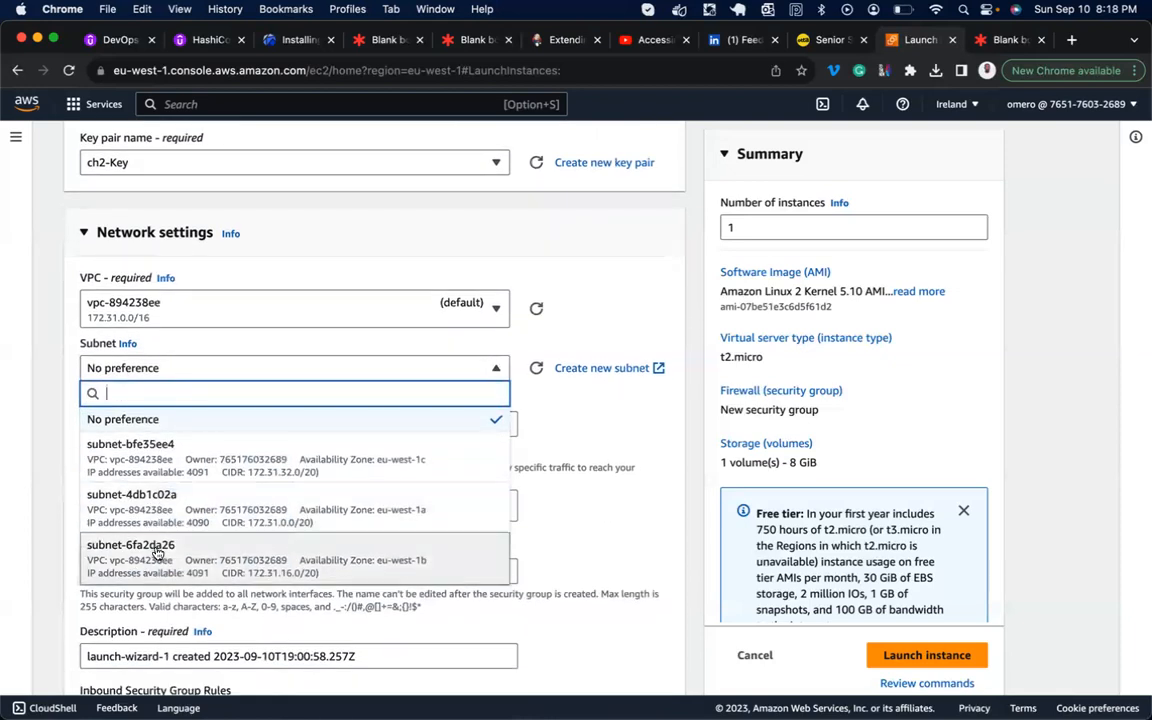
{"action": "left_click", "coordinate": [46, 337]}
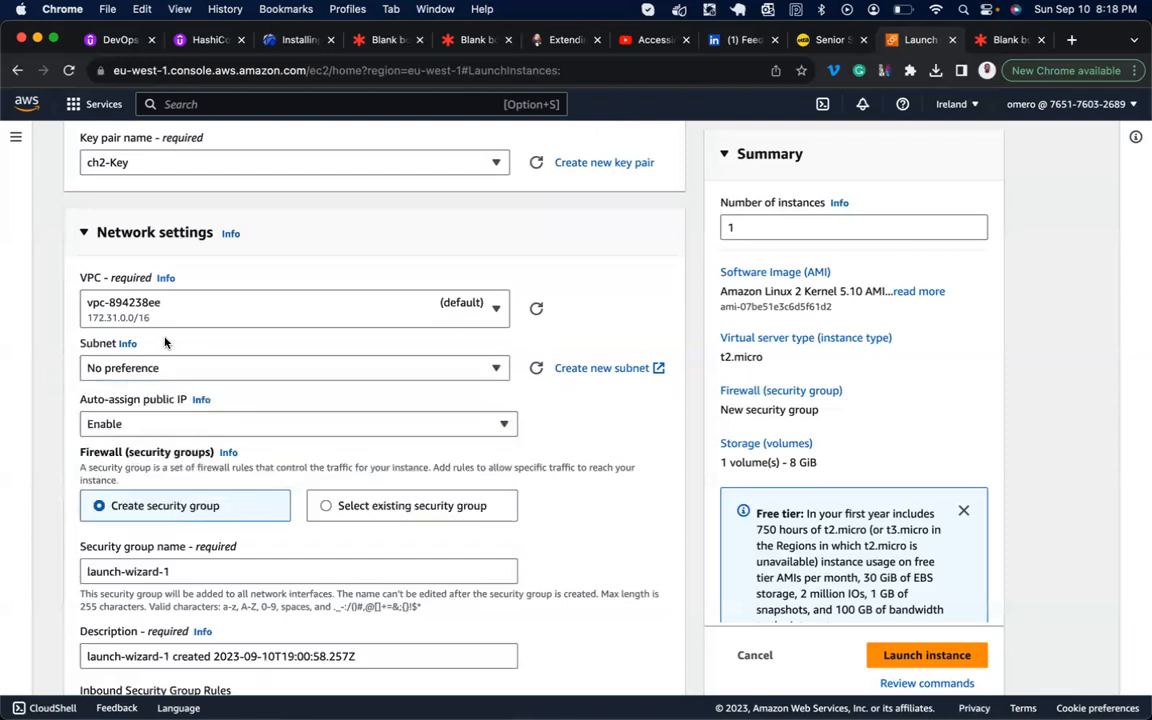